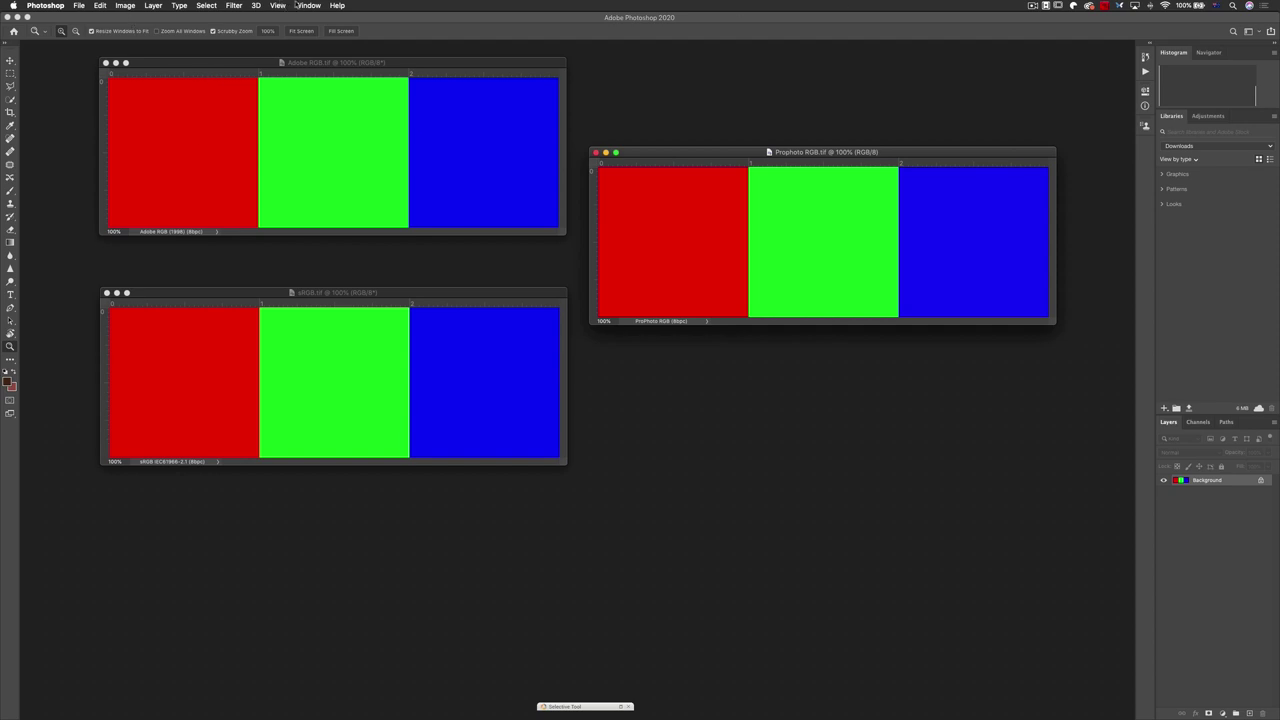
# Step: Display the Info readout, activate the Eyedropper tool, and place the readout panel between the document windows
pyautogui.click(298, 5)
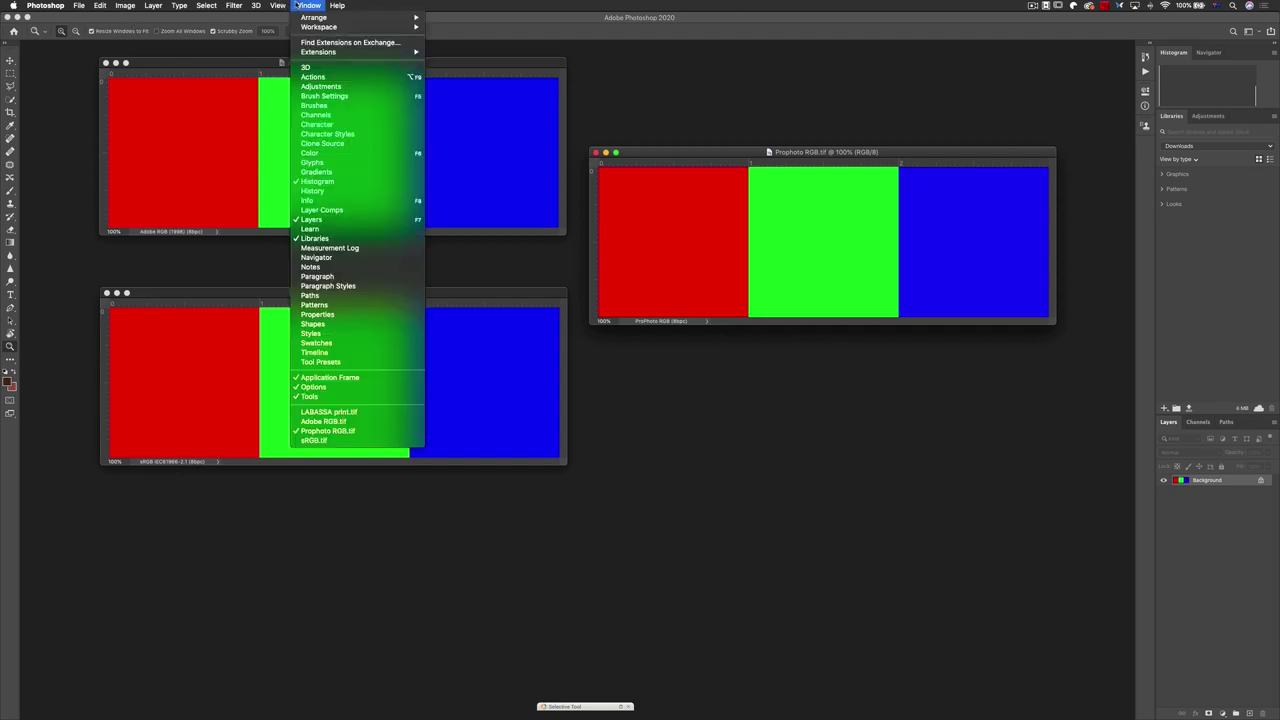
pyautogui.click(348, 204)
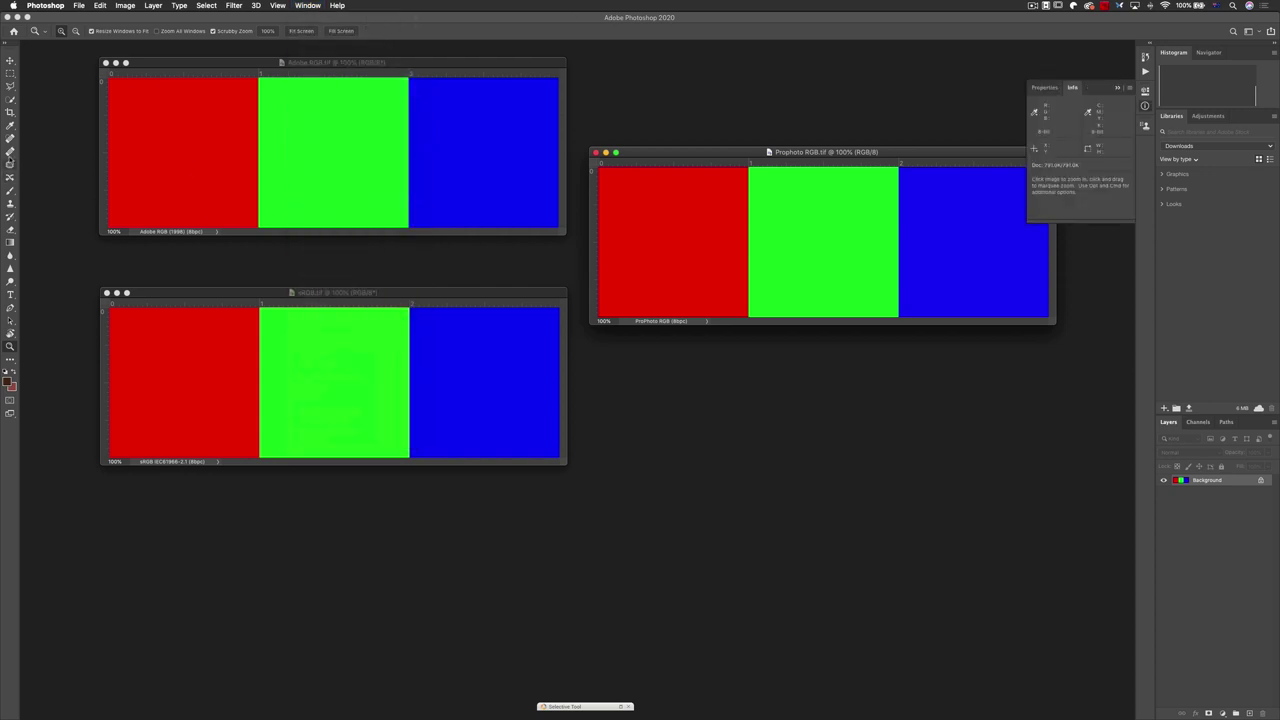
pyautogui.click(10, 125)
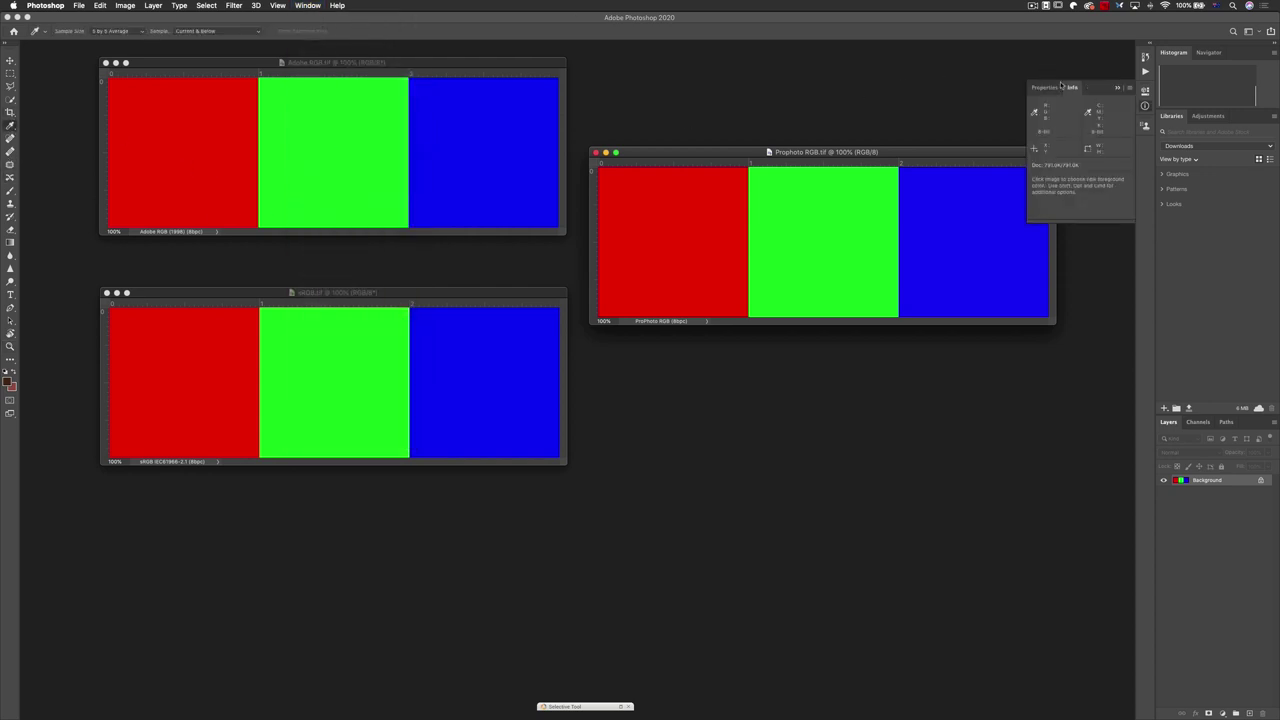
pyautogui.moveTo(1072, 88); pyautogui.dragTo(665, 67)
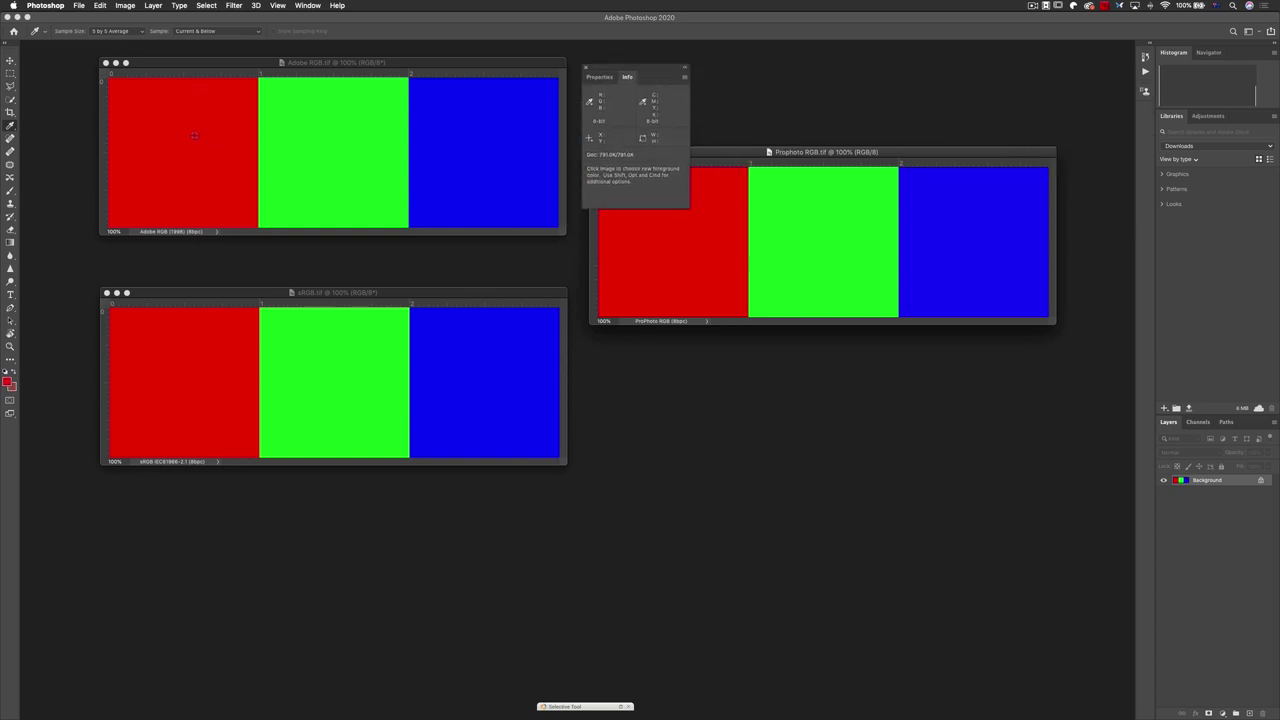
# Step: Inspect the patch RGB values in Adobe RGB.tif, sRGB.tif and Prophoto RGB.tif, aligning the Prophoto window beside the sRGB one
pyautogui.click(324, 64)
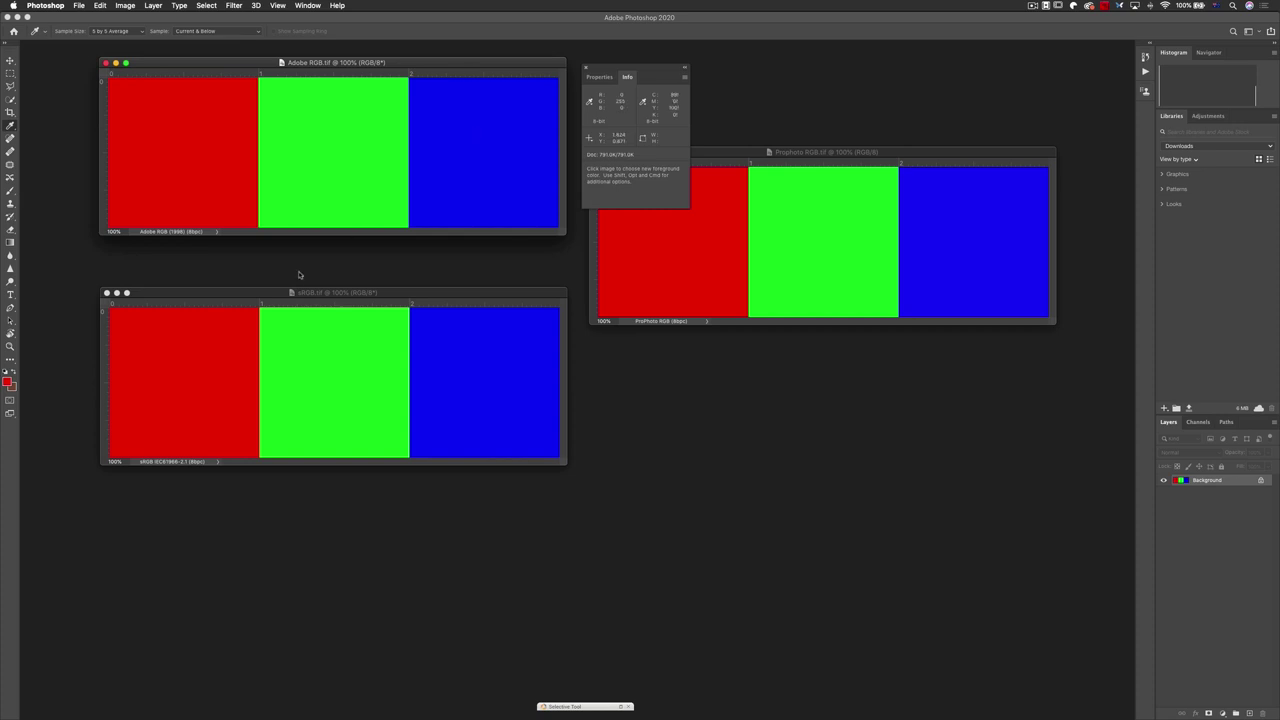
pyautogui.click(267, 292)
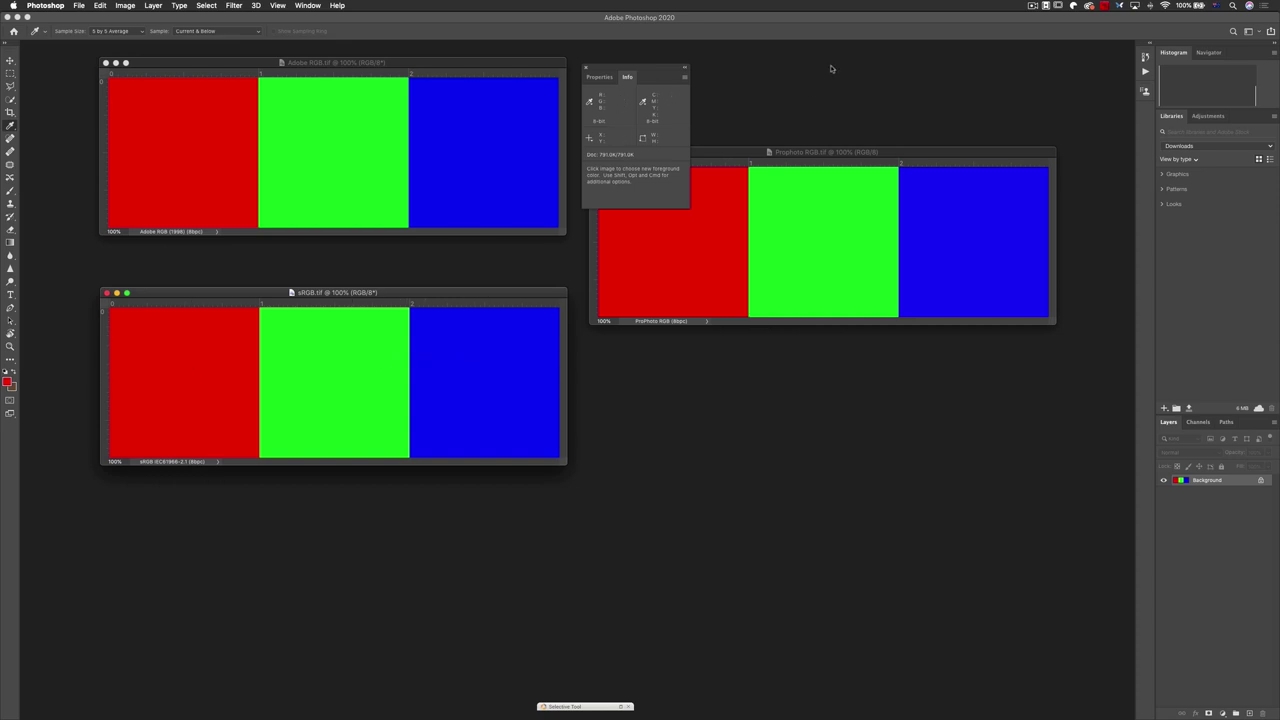
pyautogui.moveTo(812, 152); pyautogui.dragTo(810, 281)
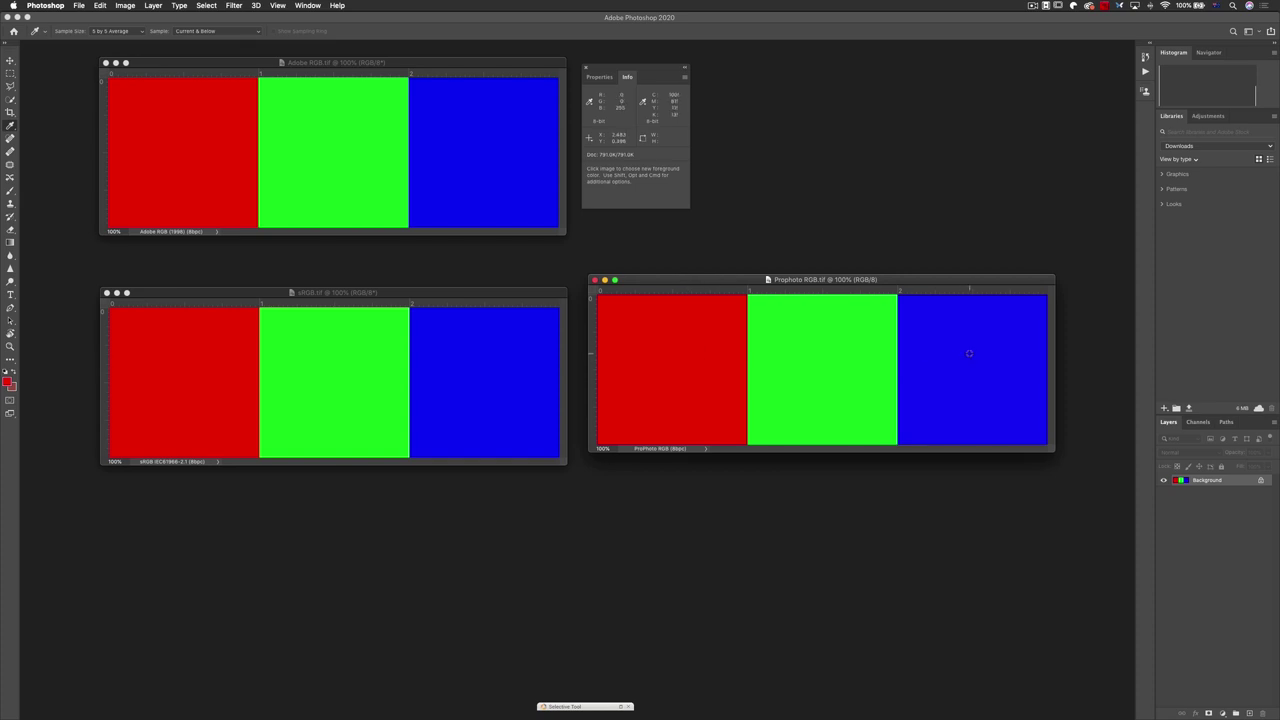
pyautogui.moveTo(665, 69); pyautogui.dragTo(691, 77)
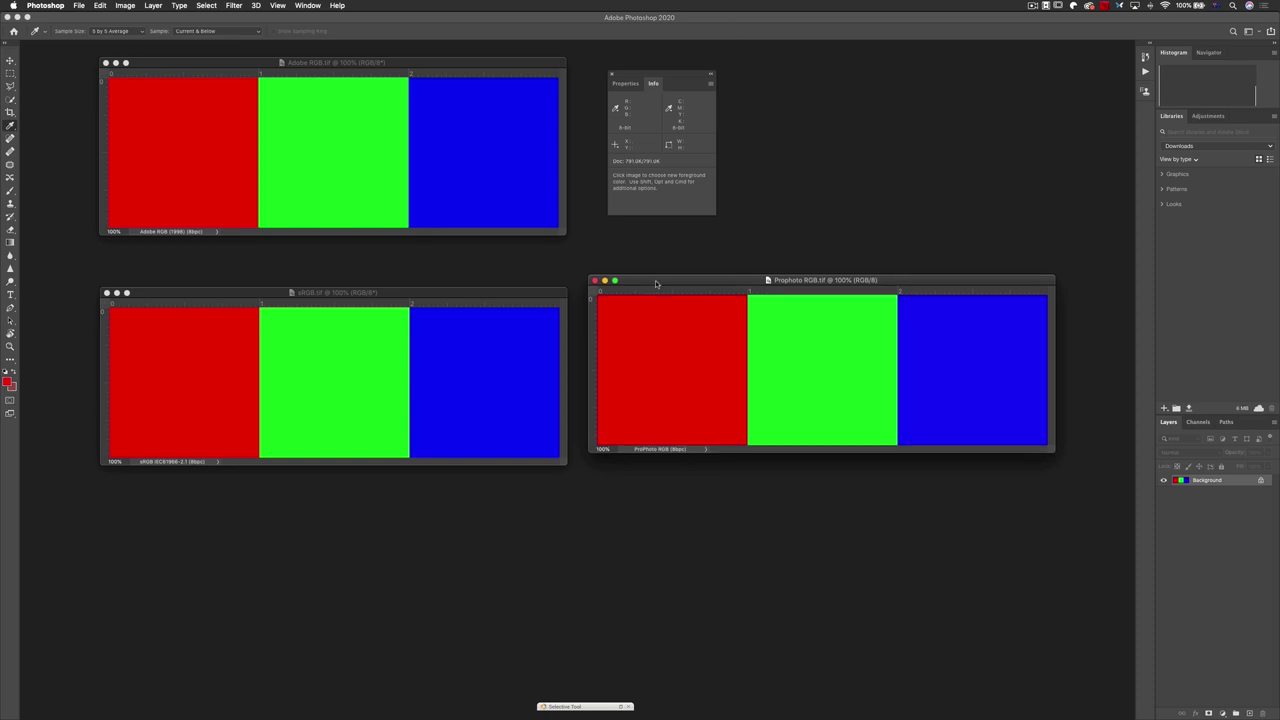
pyautogui.moveTo(652, 279); pyautogui.dragTo(654, 292)
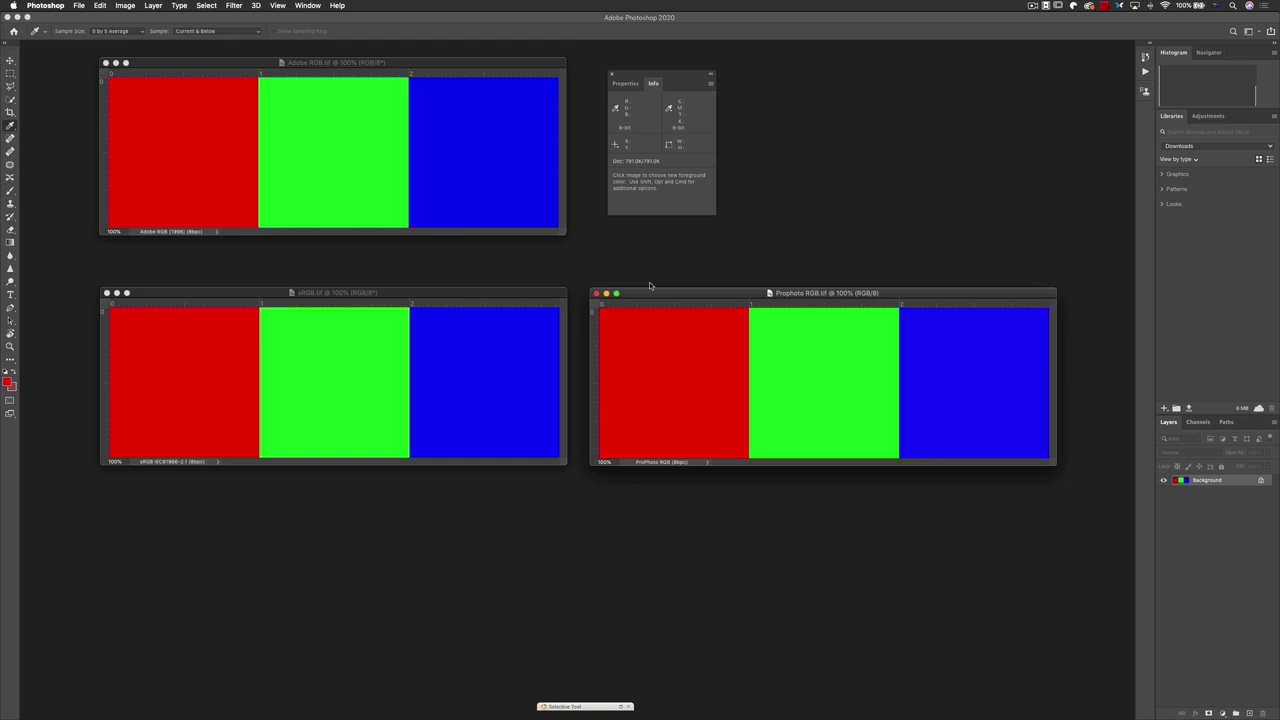
# Step: Switch to ColorThink Pro and plot the sRGB.tif and Adobe RGB.tif image colours on the 2D Yxy graph
pyautogui.press('super+Tab')
pyautogui.click(403, 360)
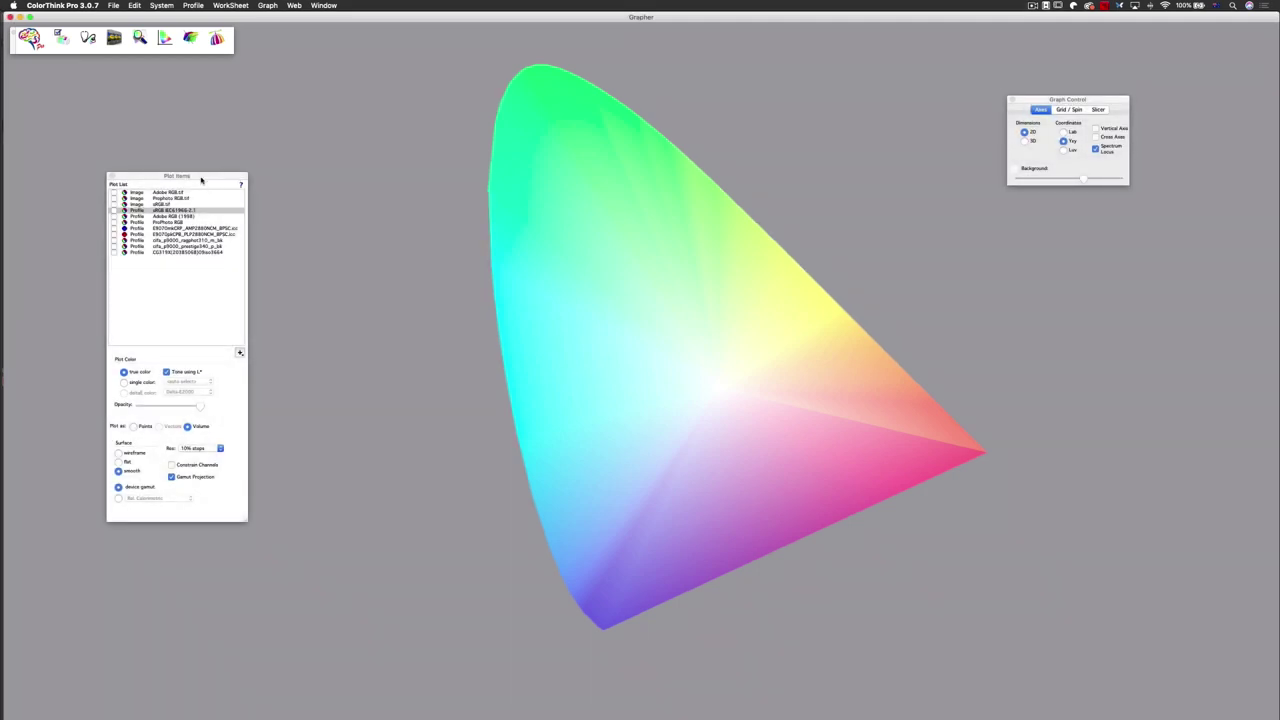
pyautogui.moveTo(201, 179); pyautogui.dragTo(203, 178)
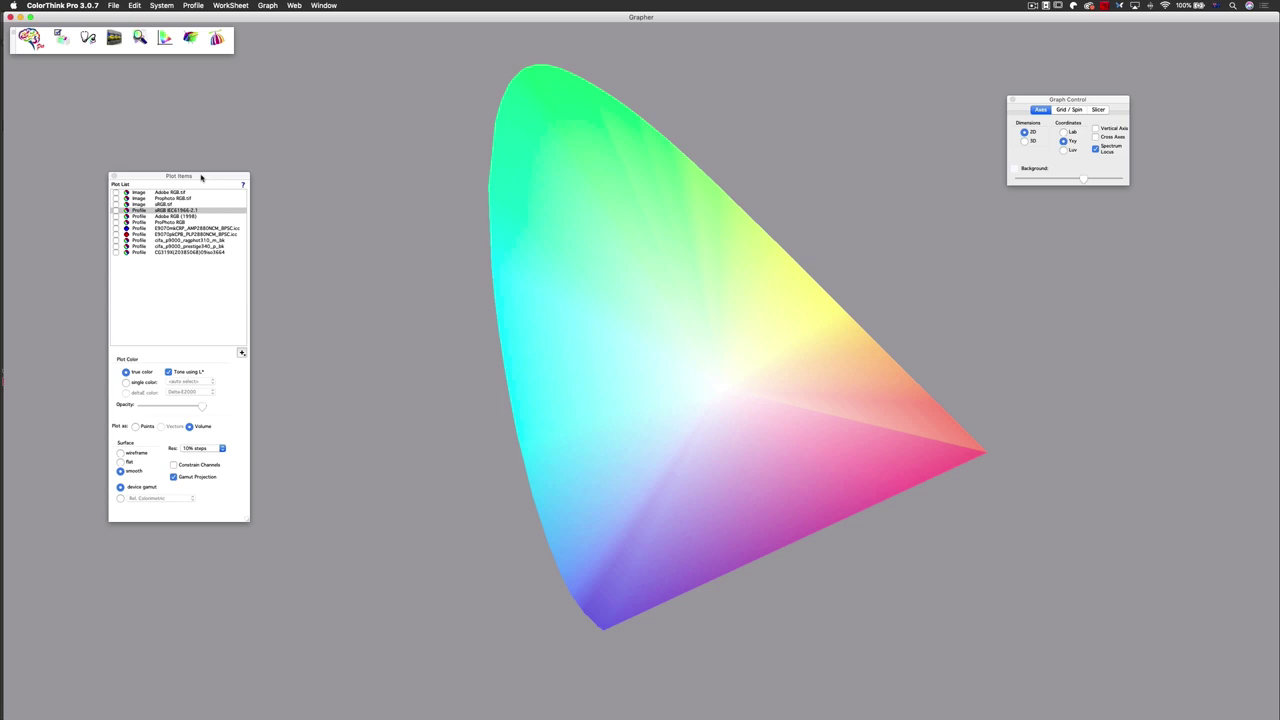
pyautogui.click(142, 205)
pyautogui.click(116, 204)
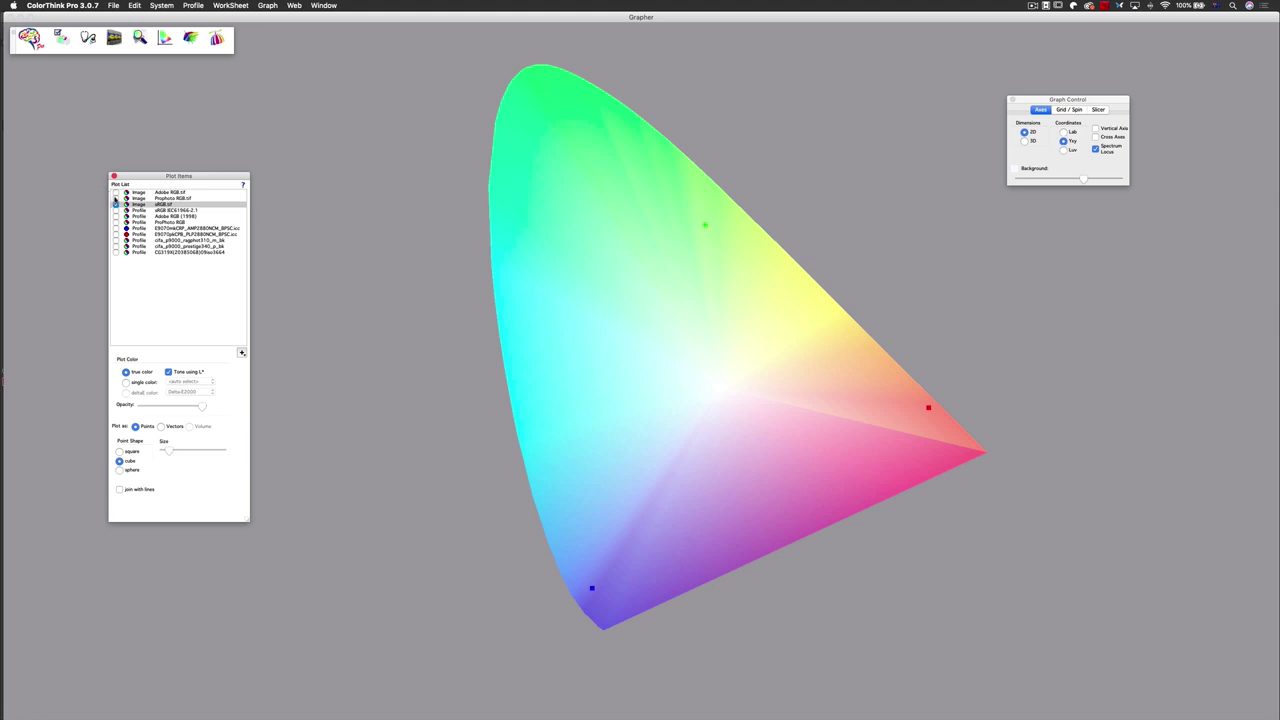
pyautogui.click(116, 192)
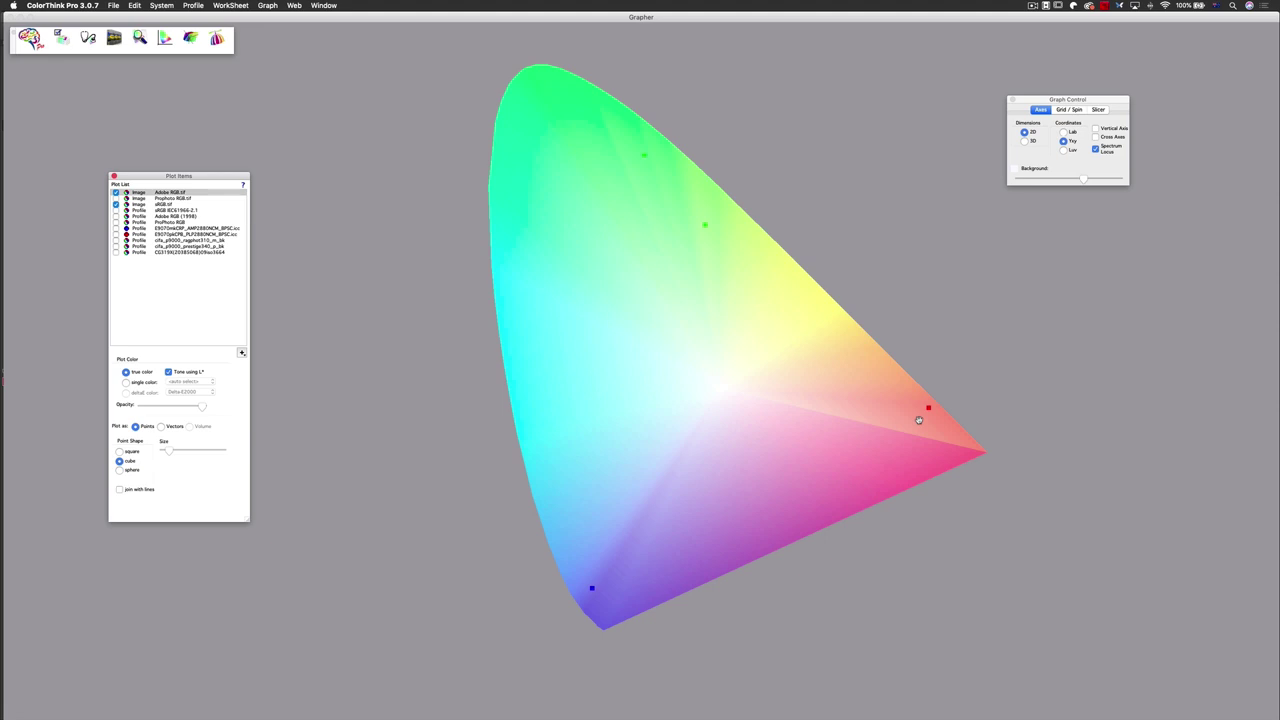
# Step: Examine the plotted image colours in 3D from several angles, including their height above the spectrum locus, and return to 2D
pyautogui.click(1025, 141)
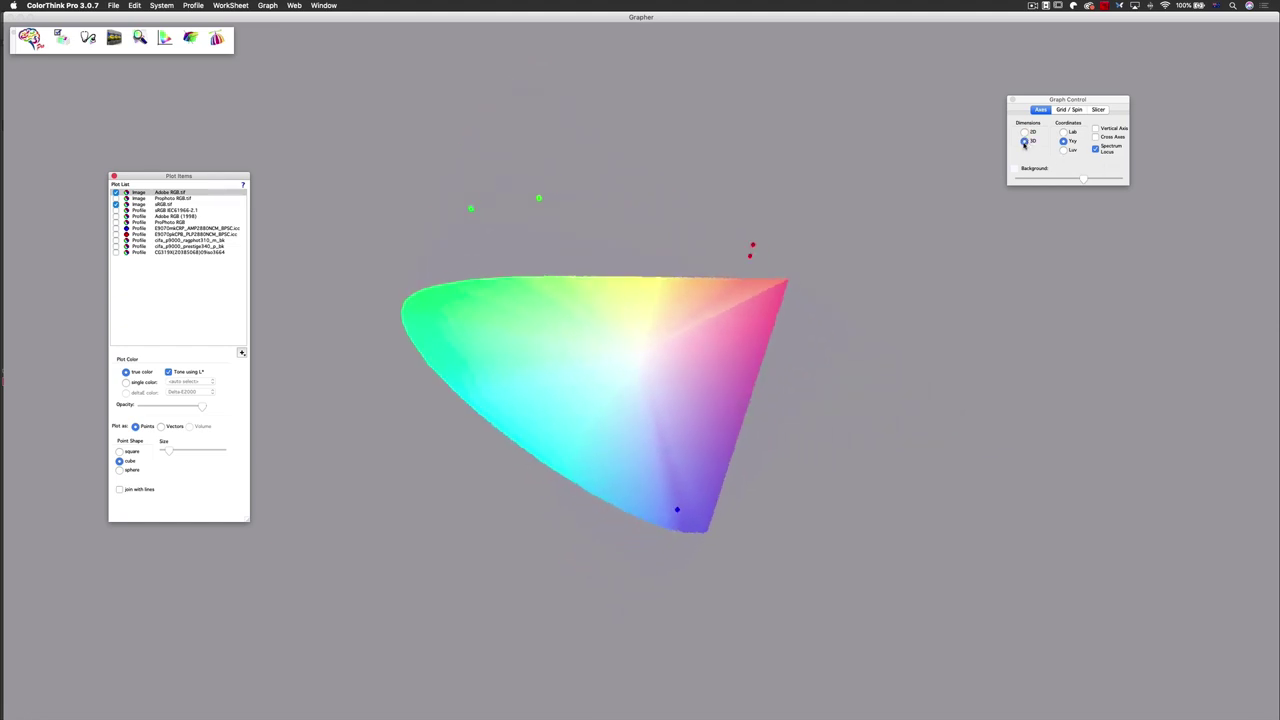
pyautogui.moveTo(730, 393); pyautogui.dragTo(736, 344)
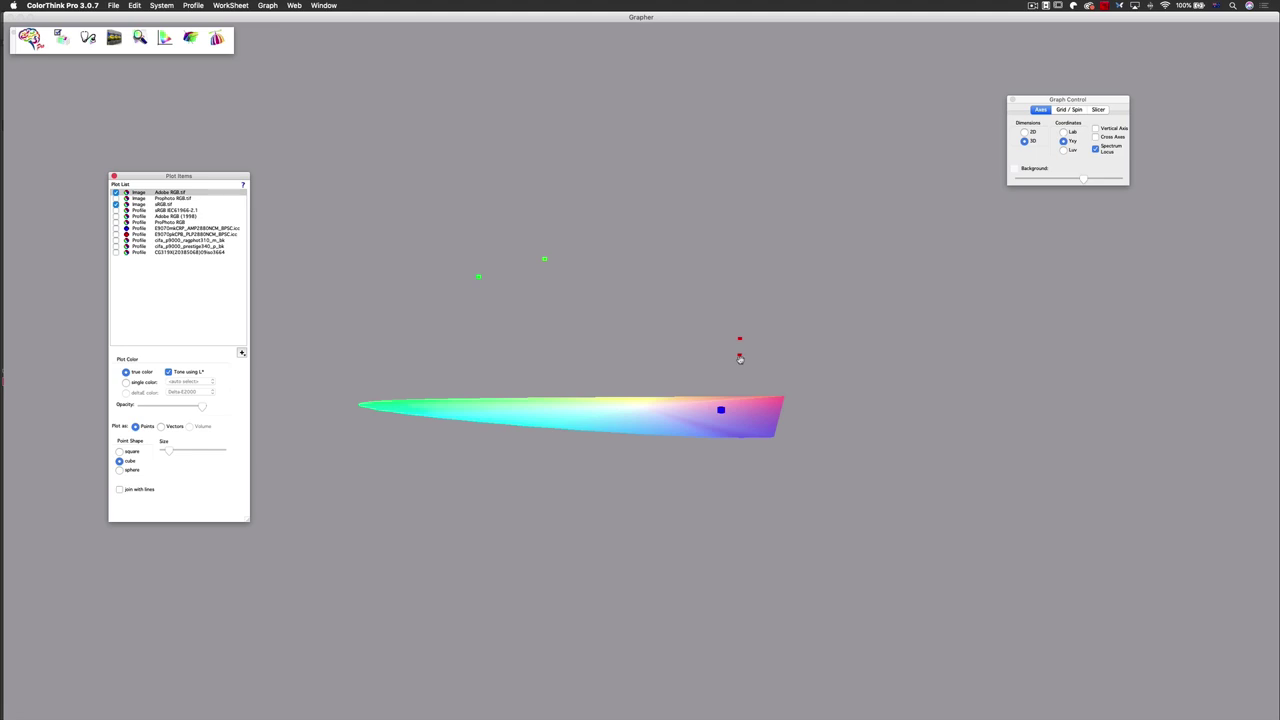
pyautogui.moveTo(739, 369); pyautogui.dragTo(672, 388)
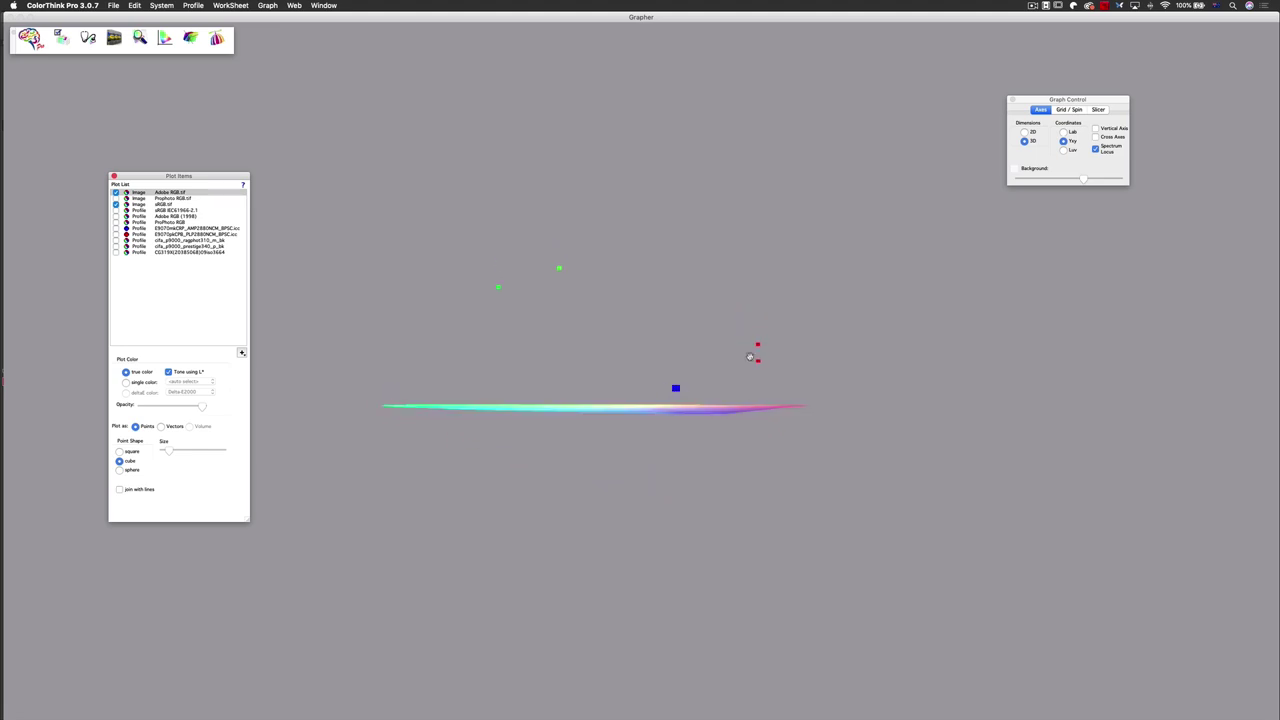
pyautogui.moveTo(758, 352); pyautogui.dragTo(713, 420)
pyautogui.click(1024, 132)
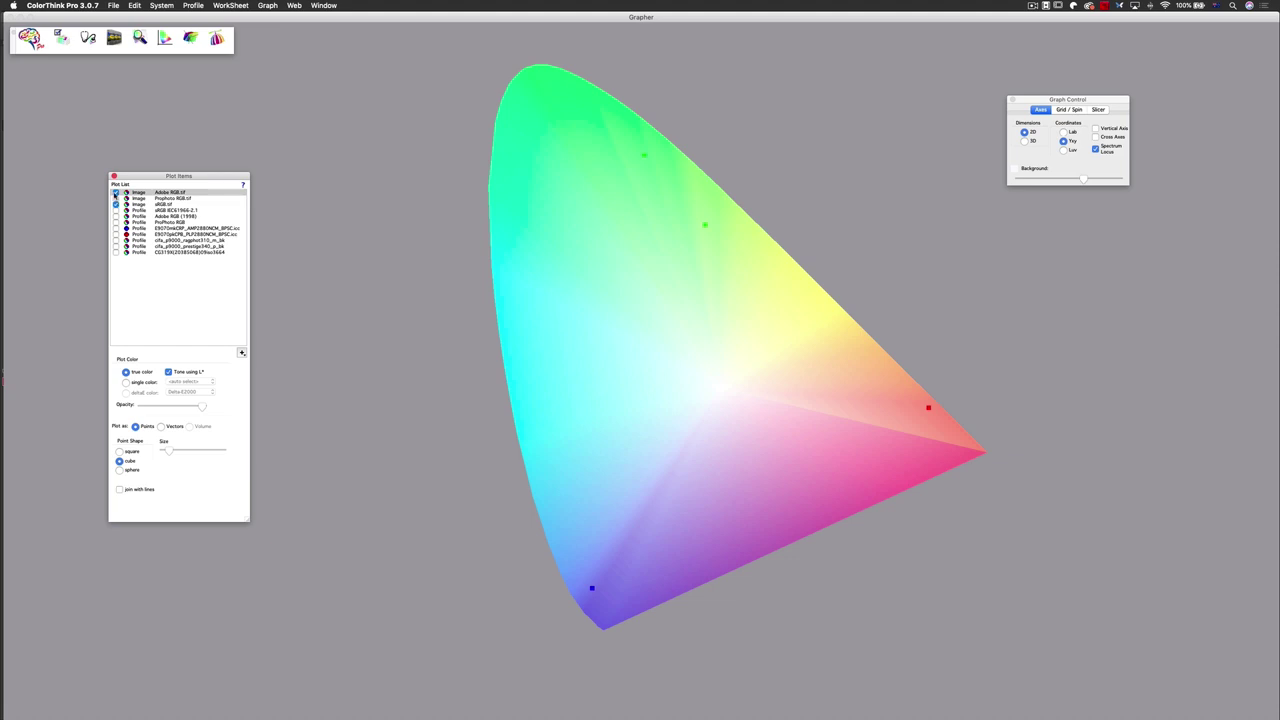
# Step: Plot the sRGB IEC61966-2.1 gamut with only sRGB.tif shown, and add the Adobe RGB.tif colours and Adobe RGB (1998) gamut
pyautogui.click(115, 192)
pyautogui.click(116, 210)
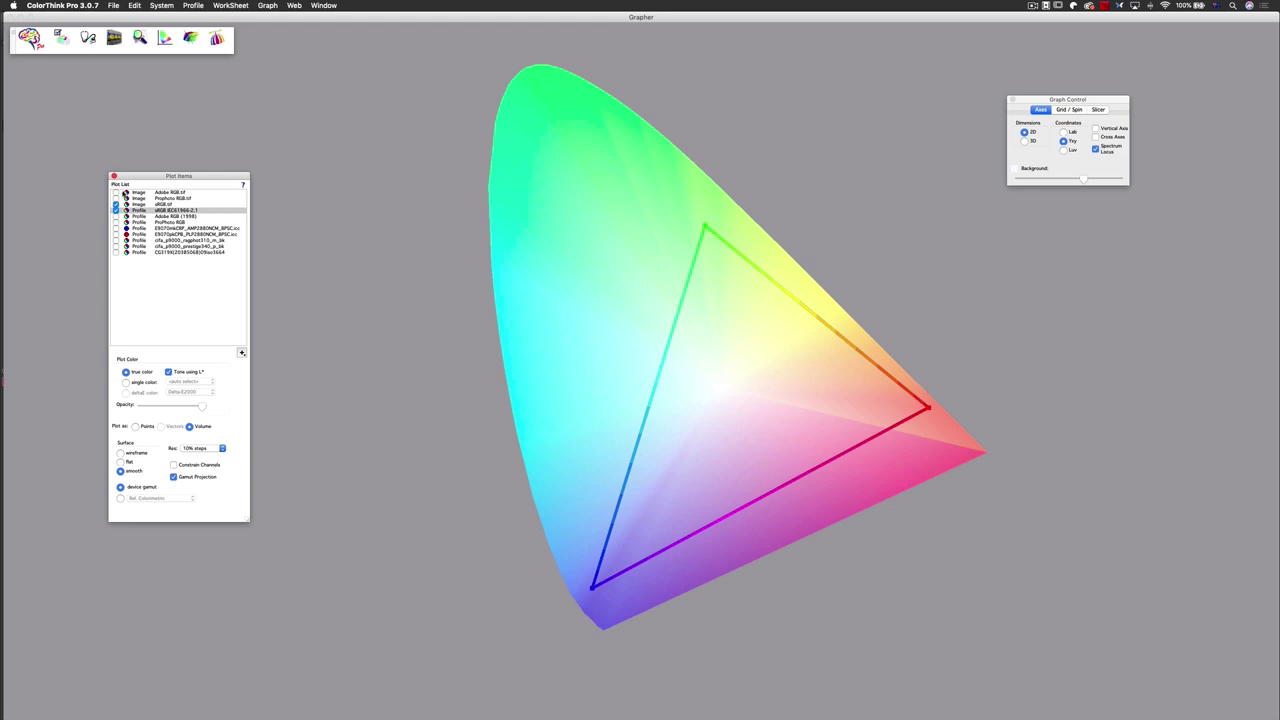
pyautogui.click(115, 192)
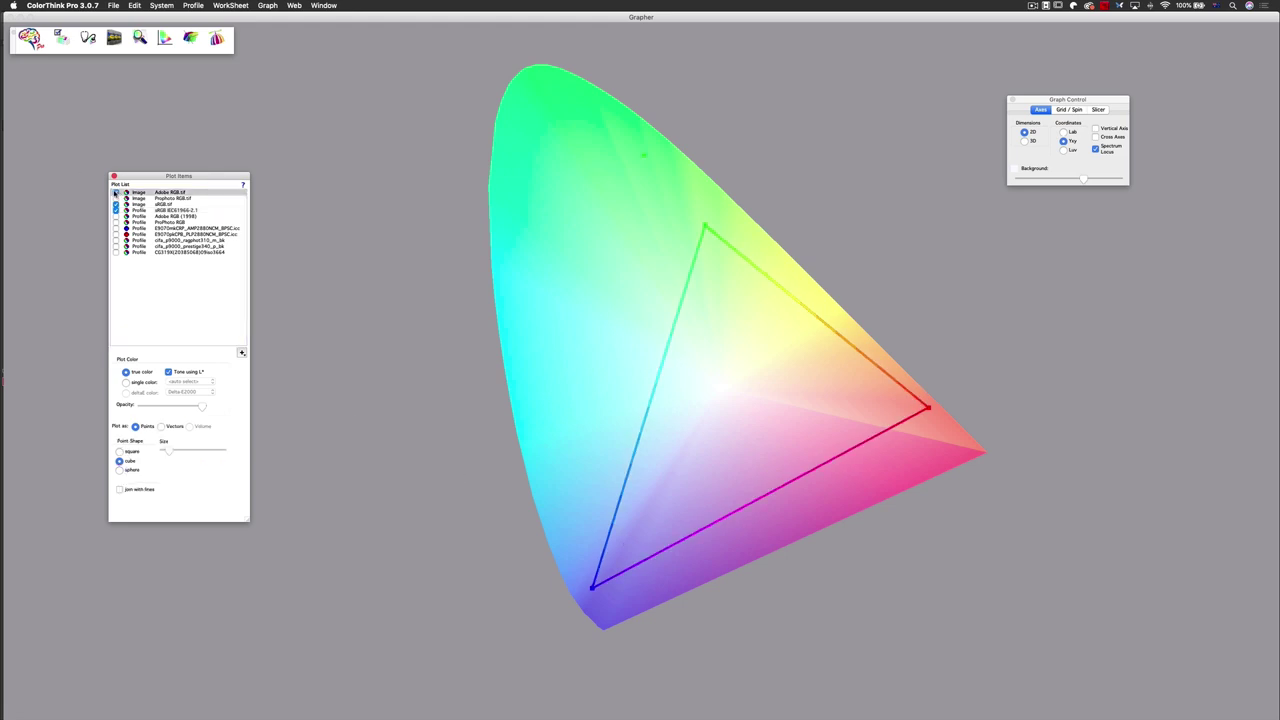
pyautogui.click(116, 216)
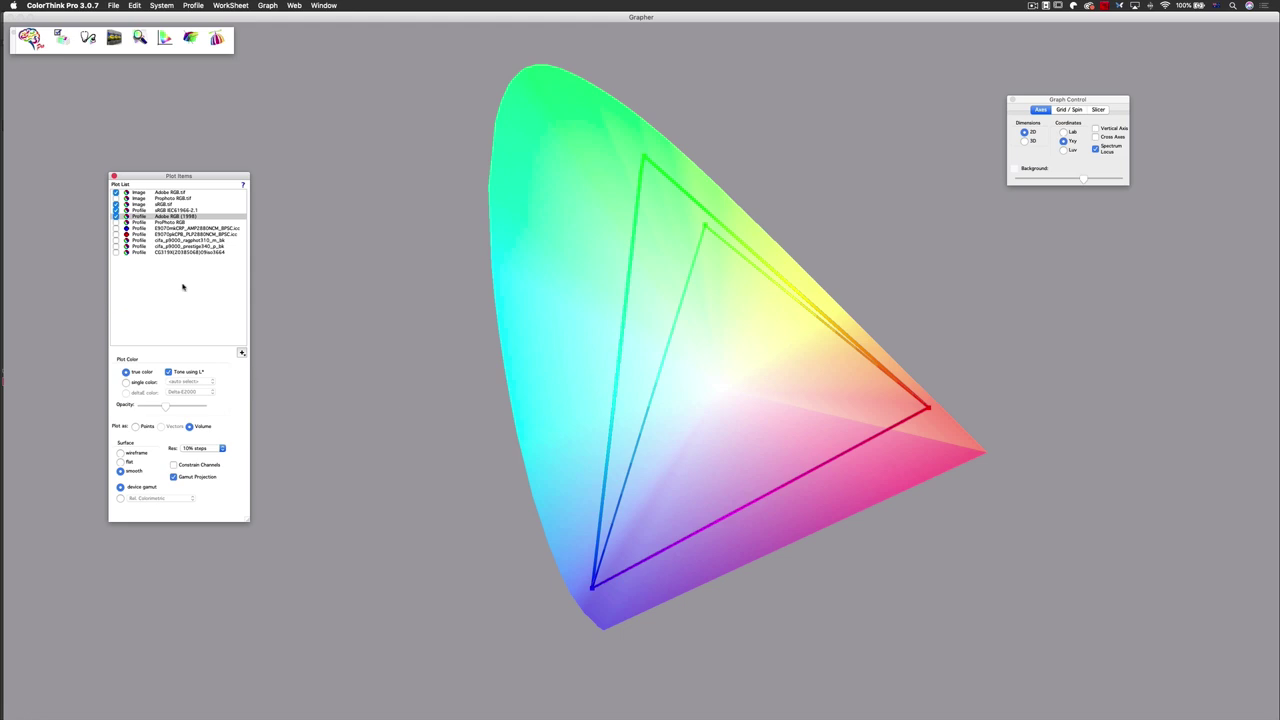
# Step: Add the Prophoto RGB.tif image colours and the ProPhoto RGB profile gamut to the graph
pyautogui.click(118, 198)
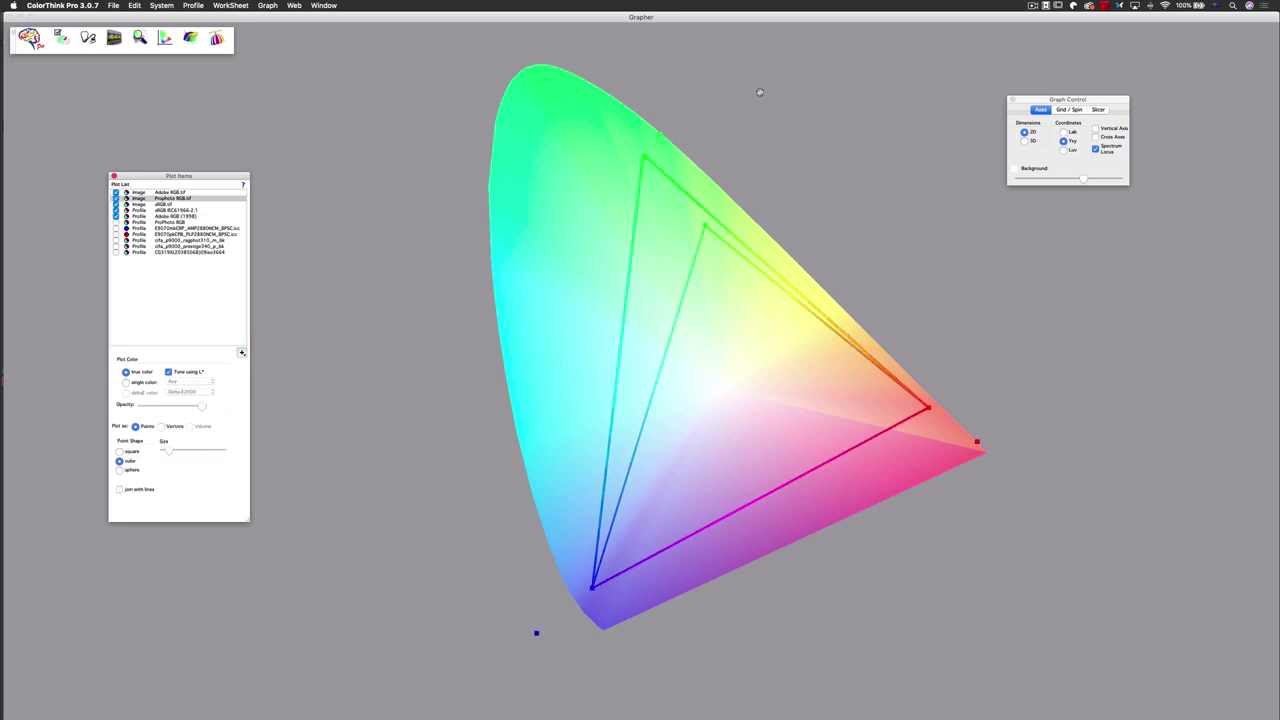
pyautogui.click(116, 222)
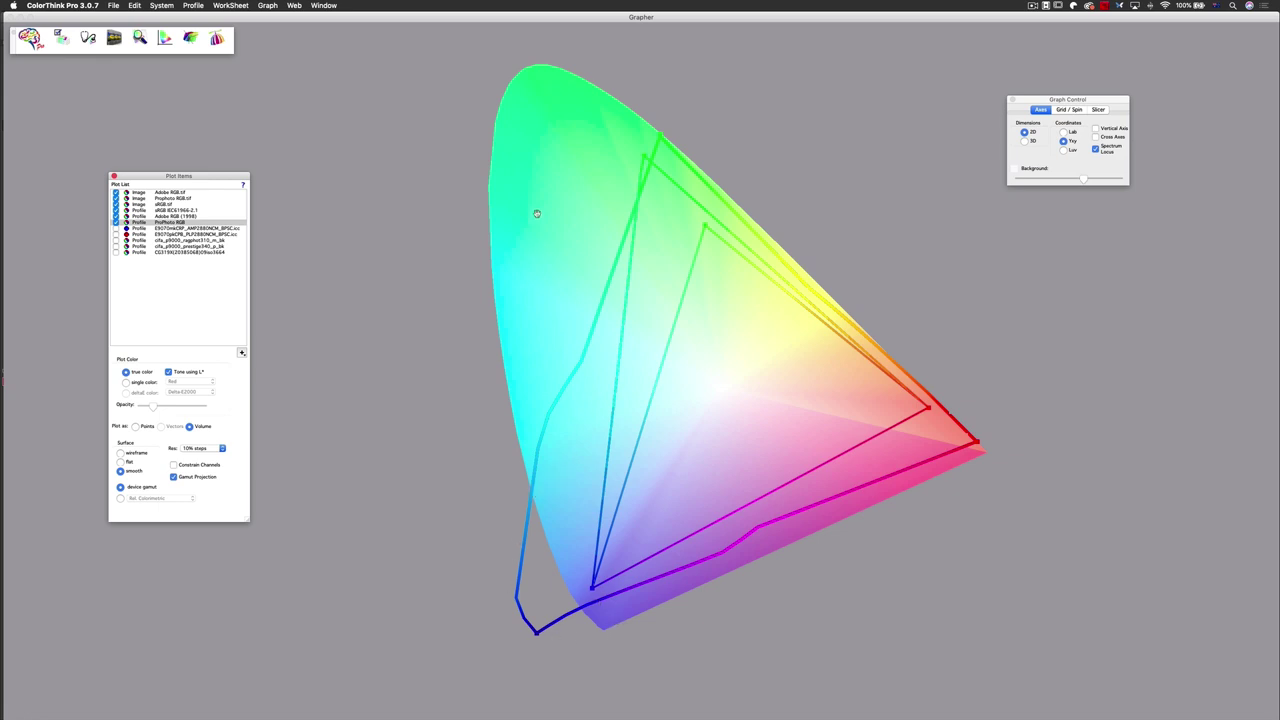
pyautogui.moveTo(548, 177); pyautogui.dragTo(545, 187)
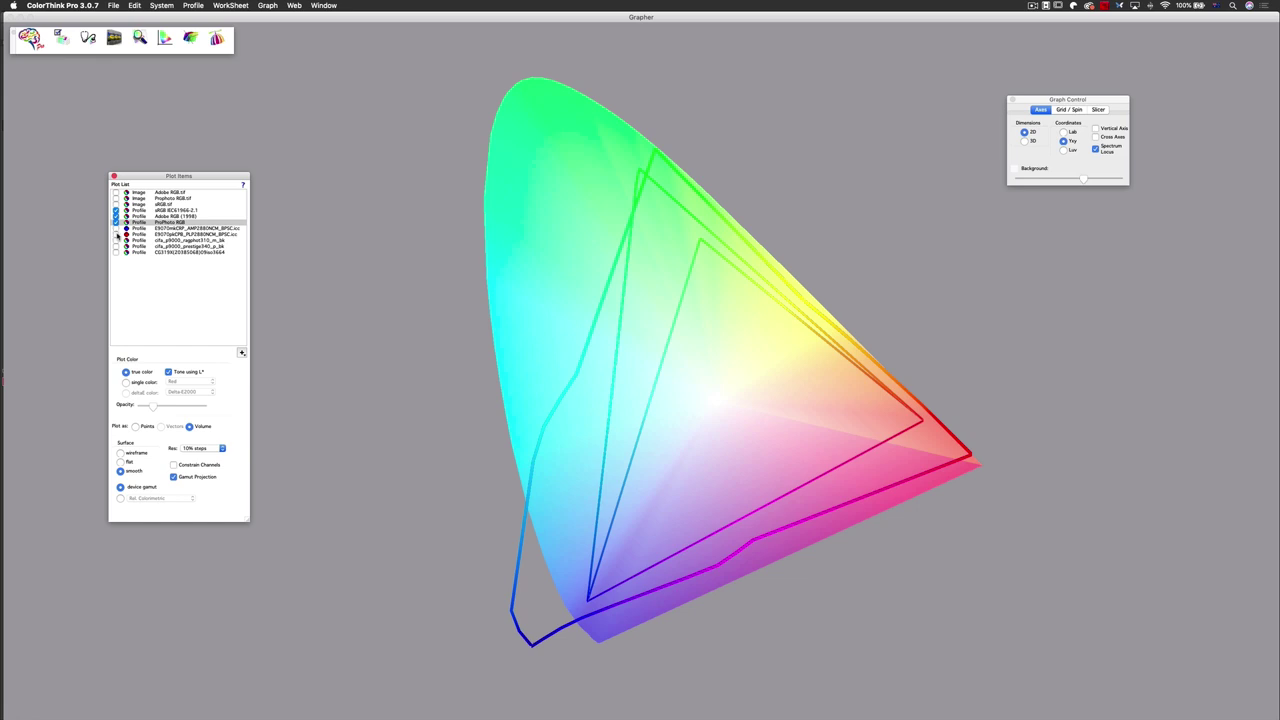
# Step: Plot the E9070pkCPB_PLP2880NCM_BPSC.icc profile gamut, and hide the sRGB IEC61966-2.1 and Adobe RGB (1998) profiles
pyautogui.click(116, 234)
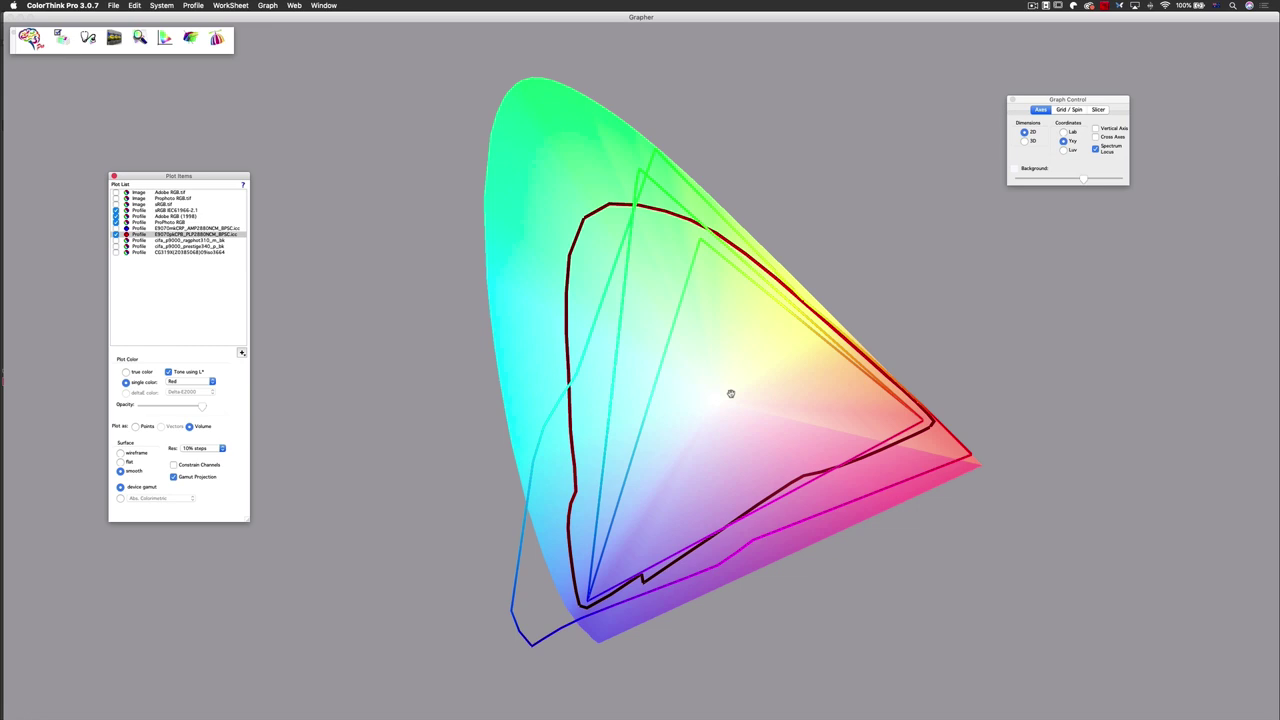
pyautogui.moveTo(730, 393); pyautogui.dragTo(726, 393)
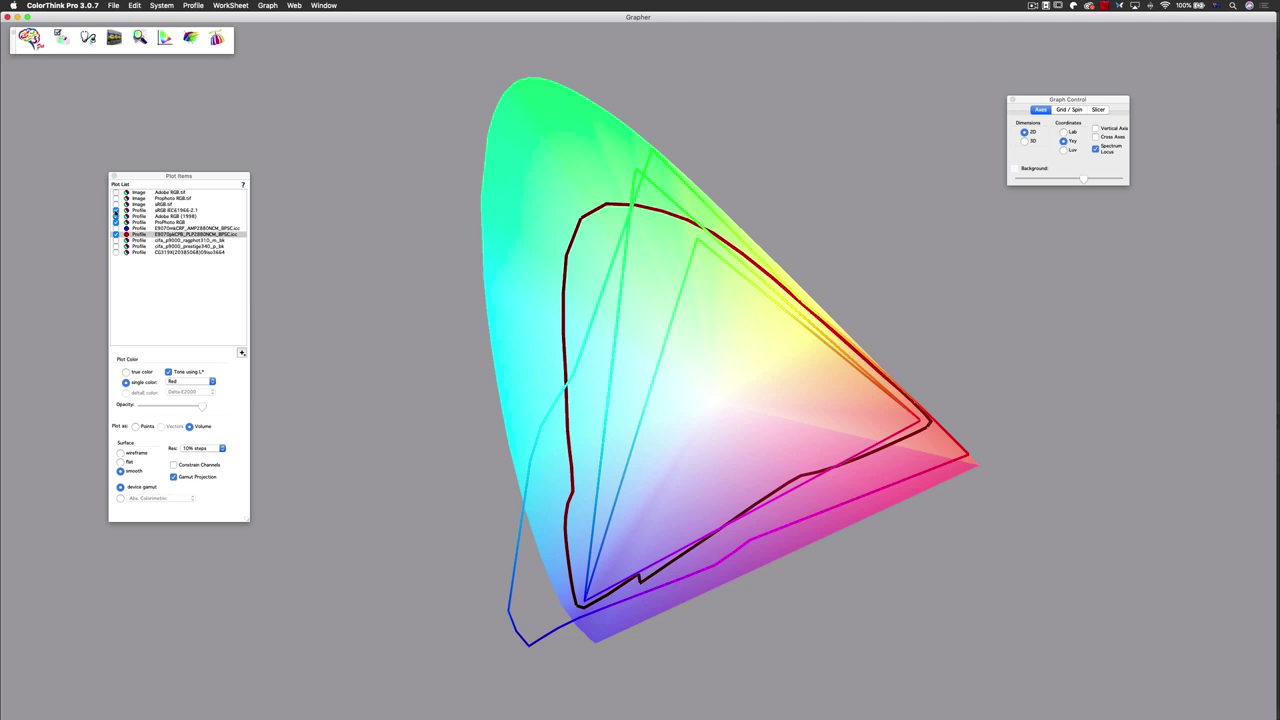
pyautogui.click(116, 210)
pyautogui.click(116, 216)
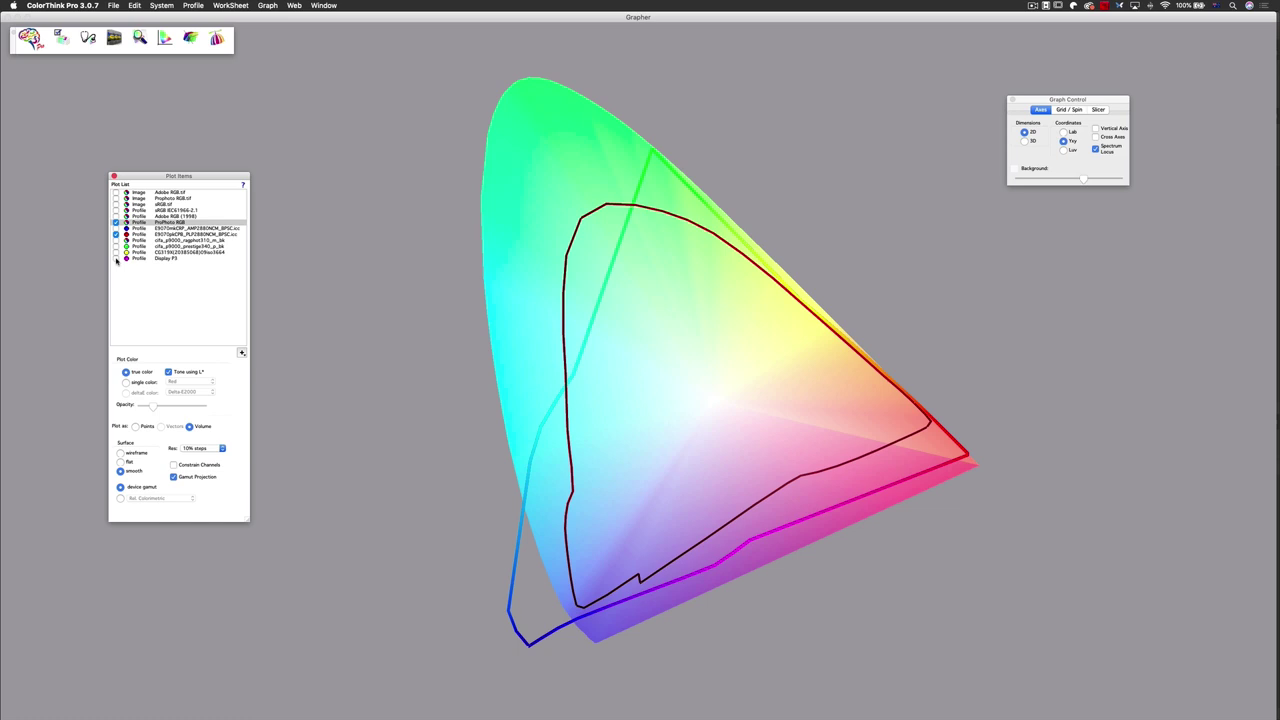
# Step: Compare the sRGB IEC61966-2.1 gamut with the plotted printer and ProPhoto RGB gamuts, and hide it again
pyautogui.click(119, 205)
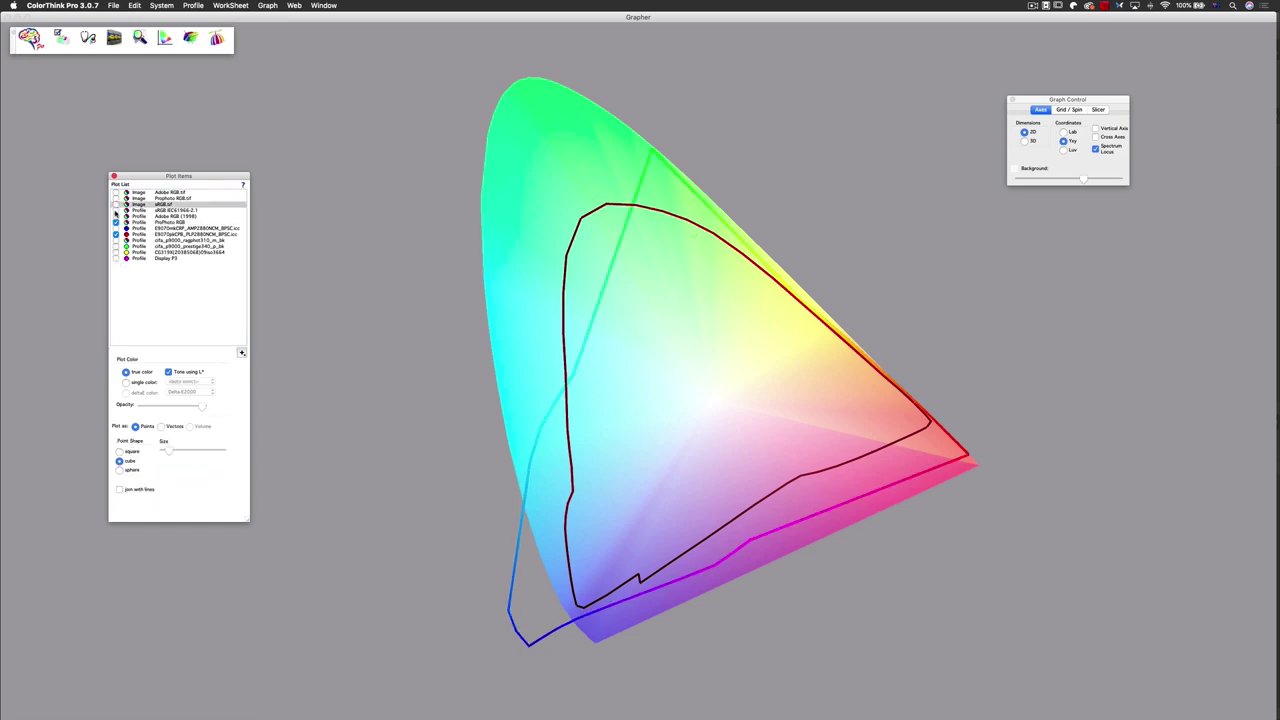
pyautogui.click(116, 210)
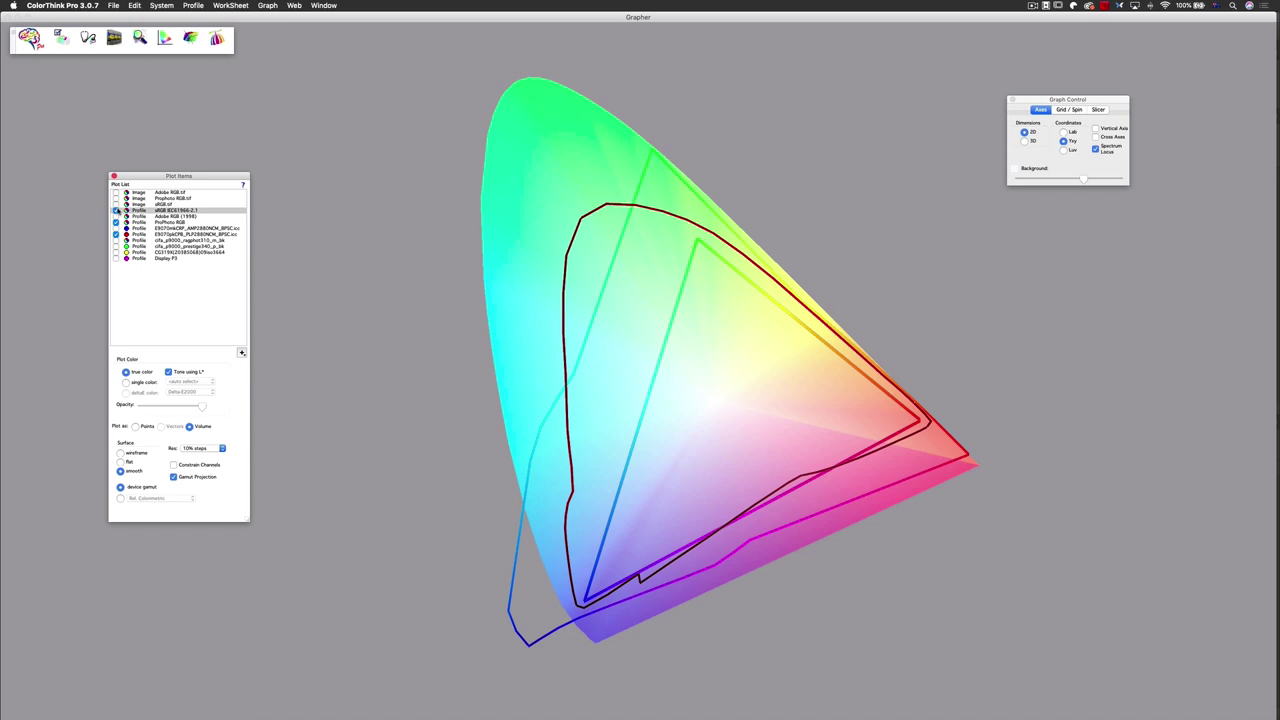
pyautogui.click(116, 211)
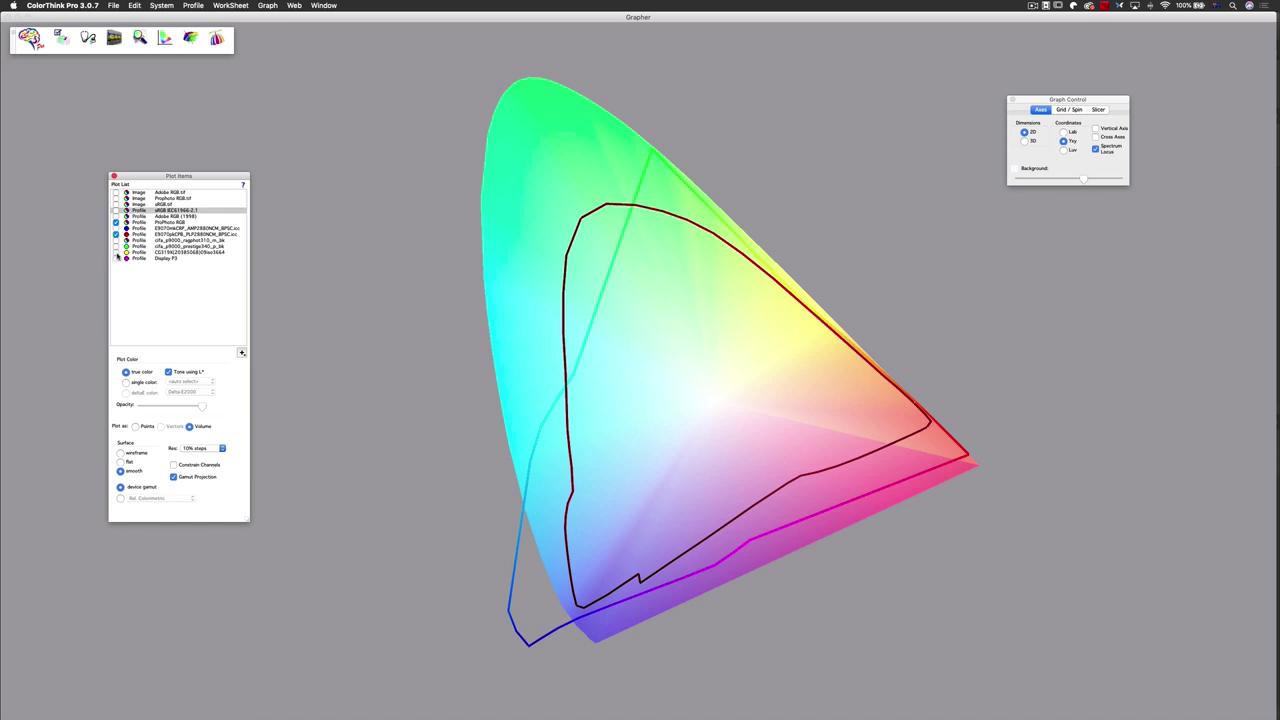
# Step: Add the CG319X monitor profile and the Display P3 profile gamuts to the graph
pyautogui.click(116, 253)
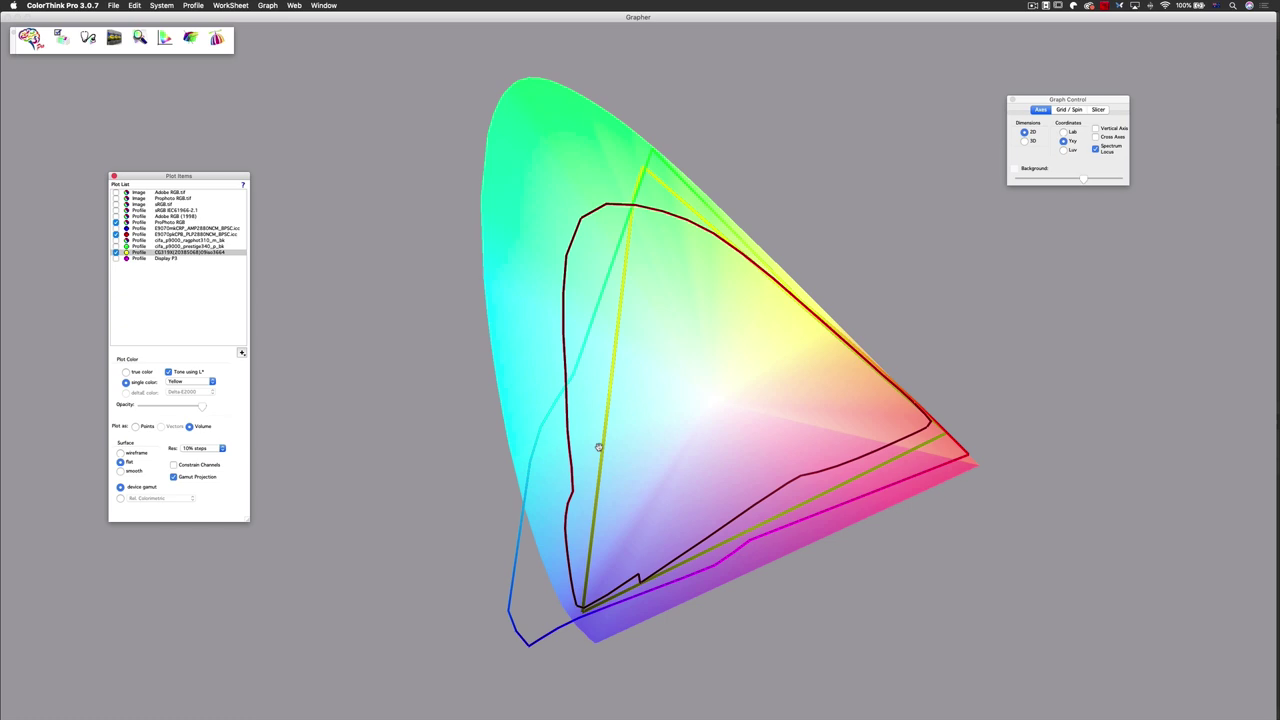
pyautogui.click(117, 258)
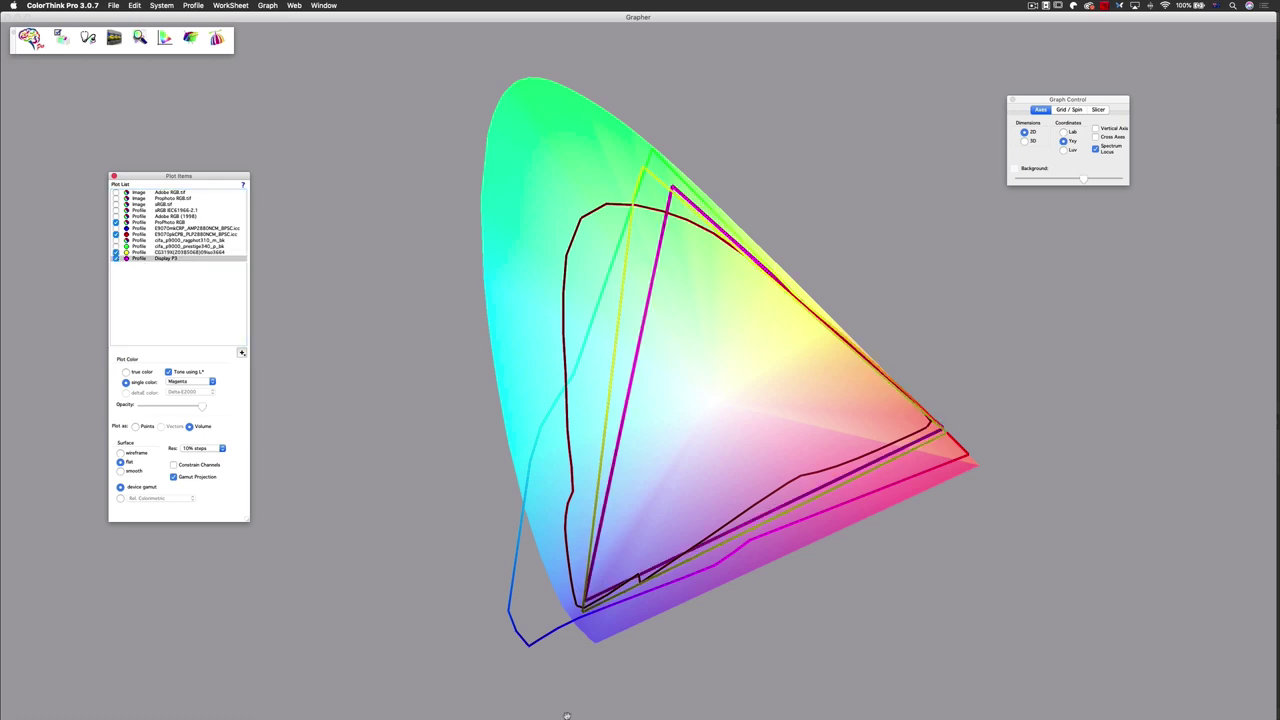
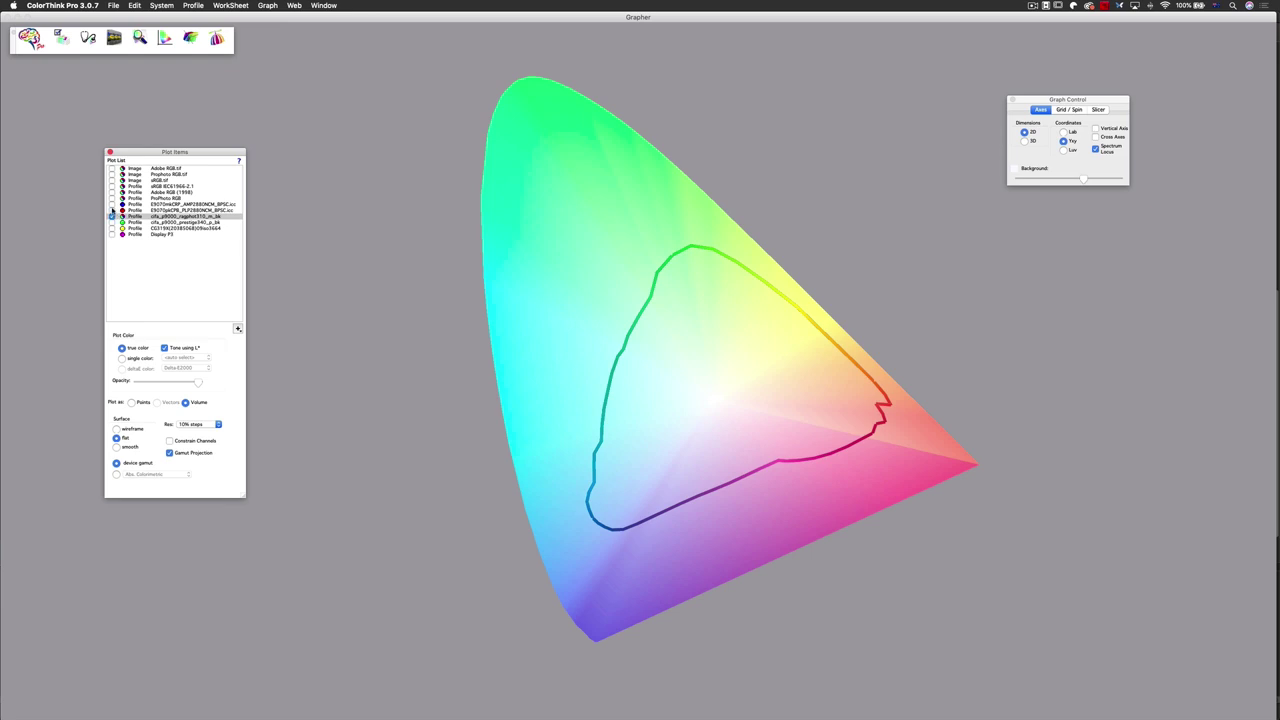
# Step: Plot the E9070mkCRP_AMP2880NCM_BPSC.icc gamut over the cifa_p9000_ragphot310_m_bk gamut for comparison, and hide both
pyautogui.click(111, 204)
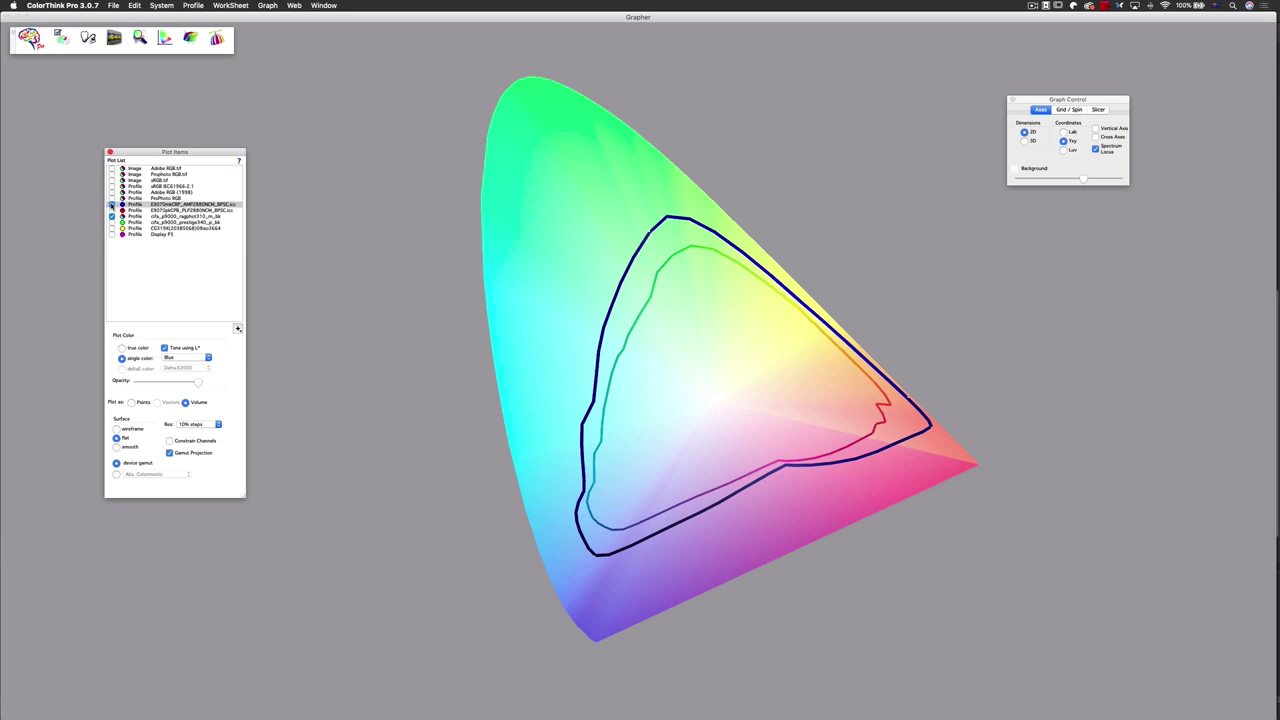
pyautogui.click(111, 204)
pyautogui.click(112, 216)
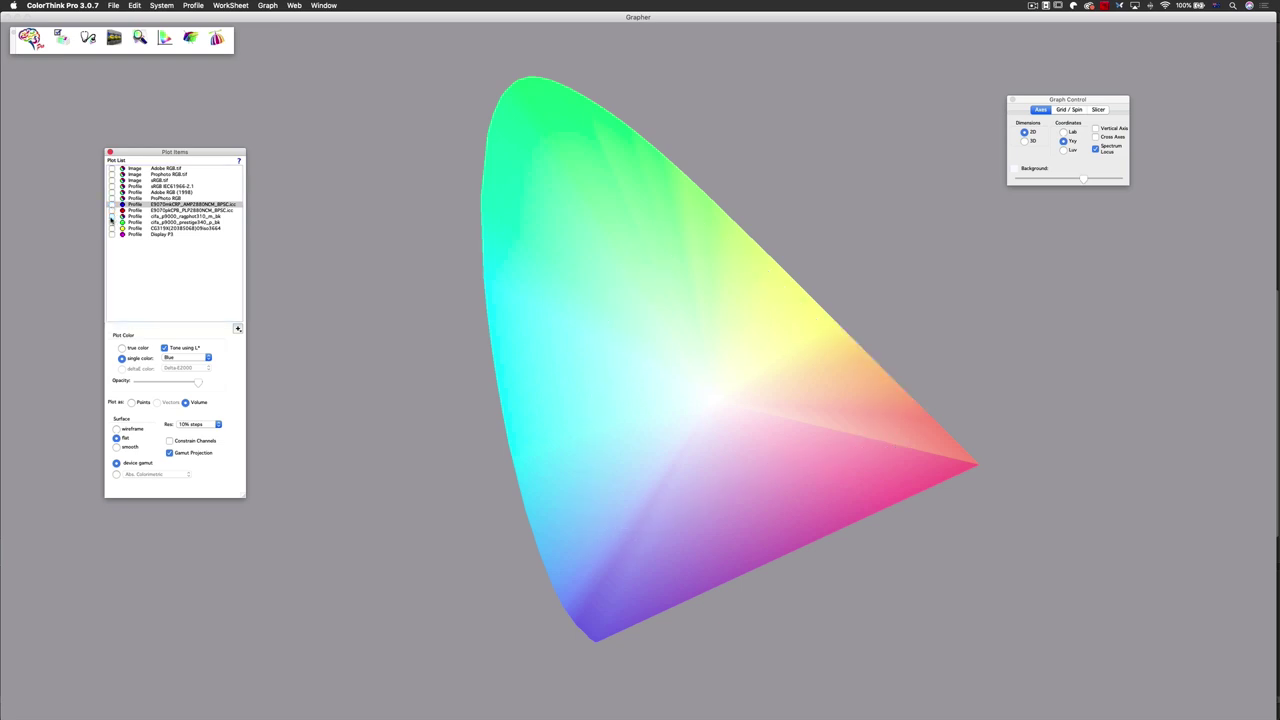
# Step: Plot the E9070pkCPB_PLP2880NCM_BPSC.icc and cifa_p9000_prestige340_p_bk gamuts together for comparison
pyautogui.click(111, 210)
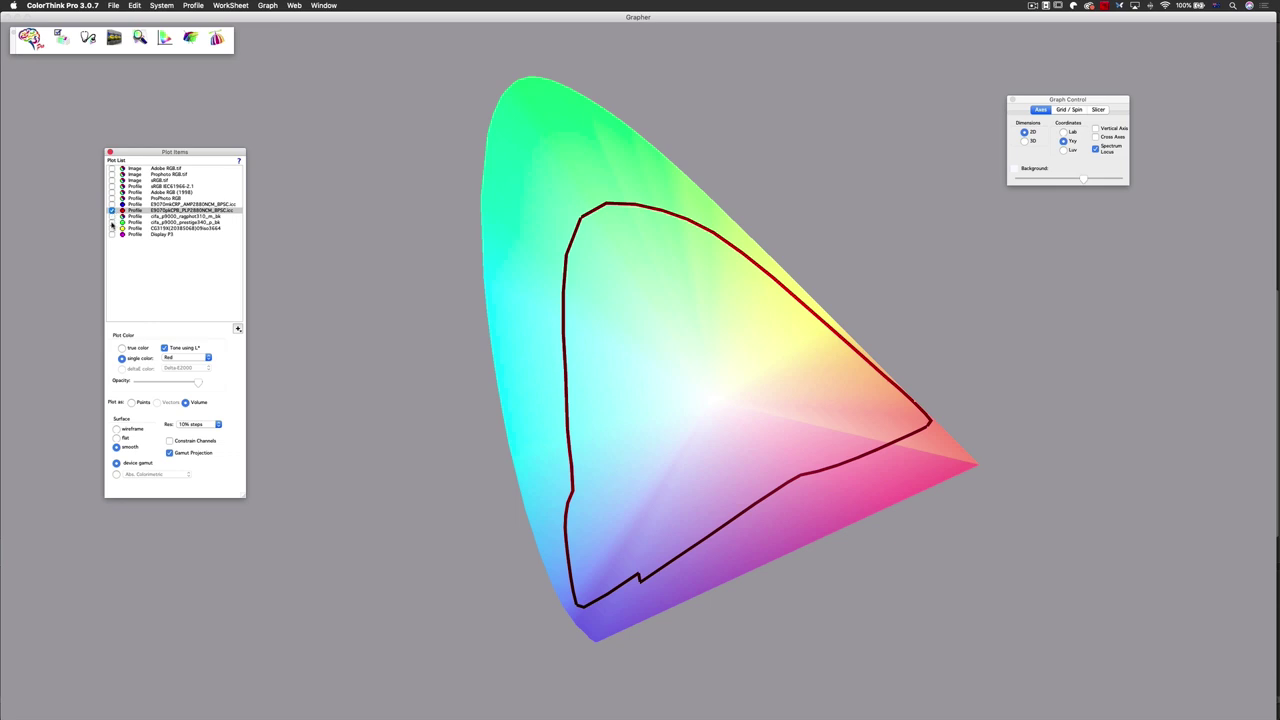
pyautogui.click(112, 222)
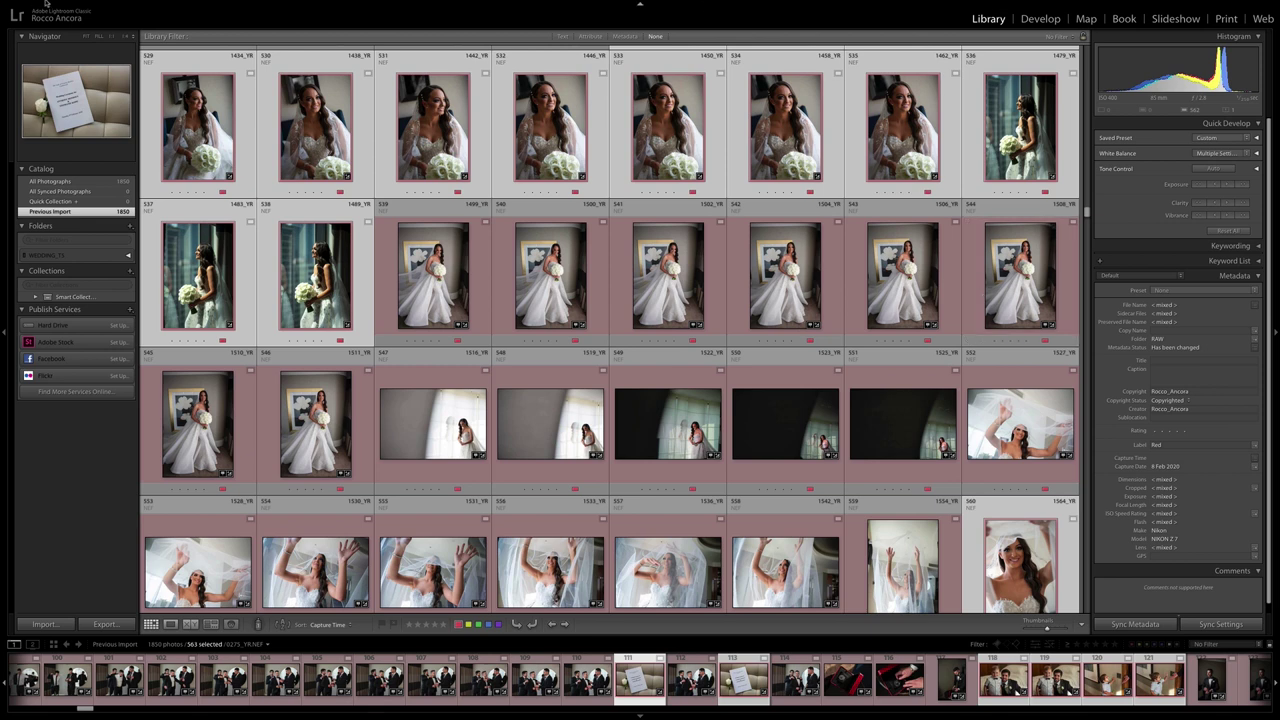
# Step: In Lightroom Classic, set the resolution for editing in Adobe Photoshop to 360 in the external editing preferences
pyautogui.click(88, 6)
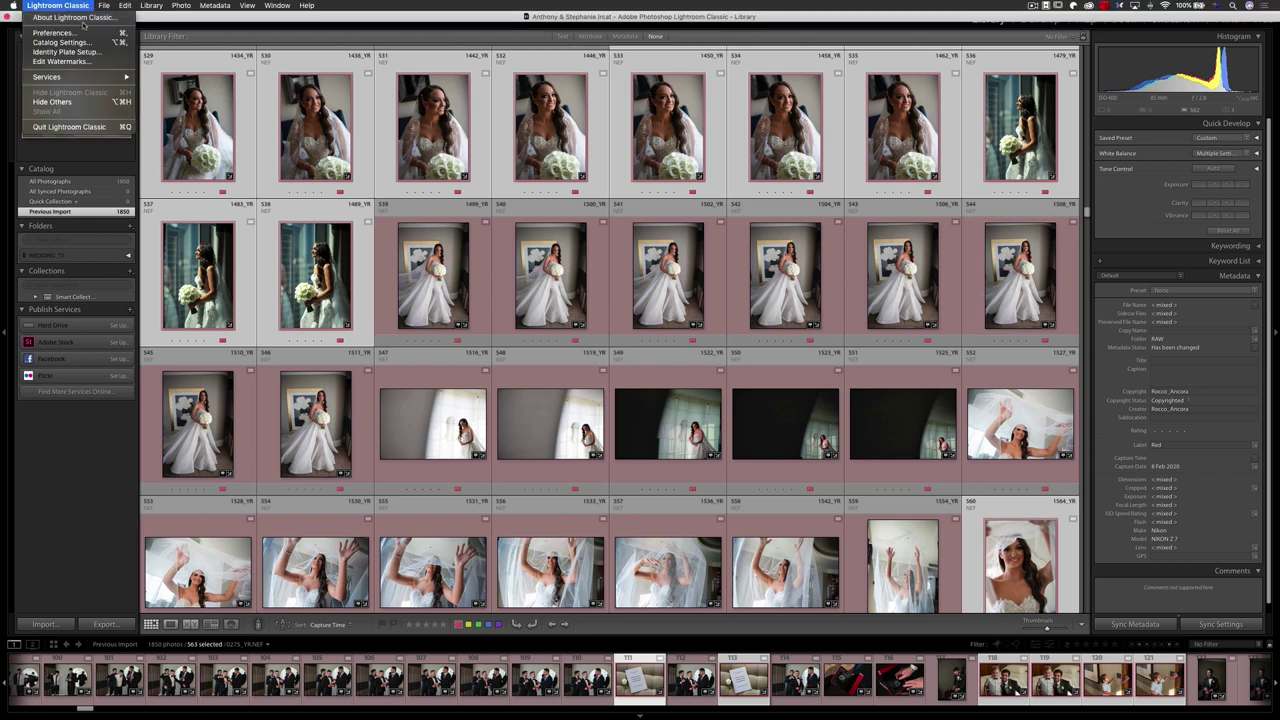
pyautogui.click(77, 34)
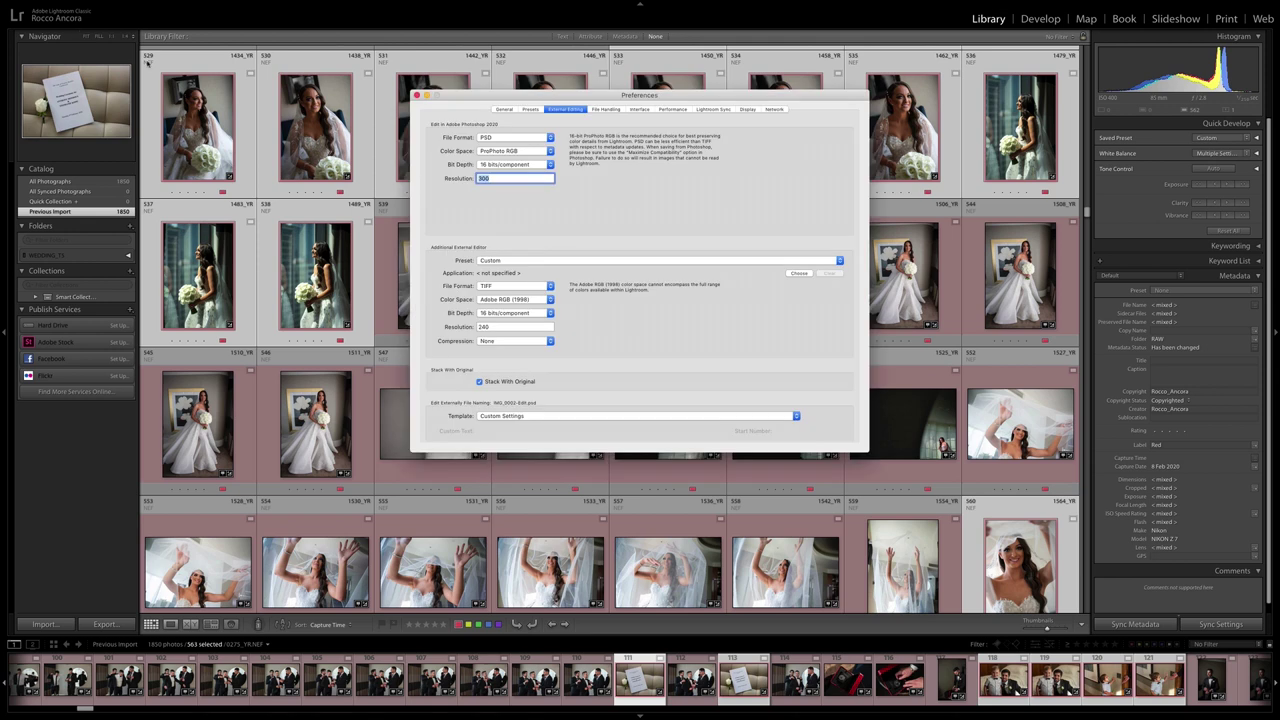
pyautogui.moveTo(580, 98); pyautogui.dragTo(482, 98)
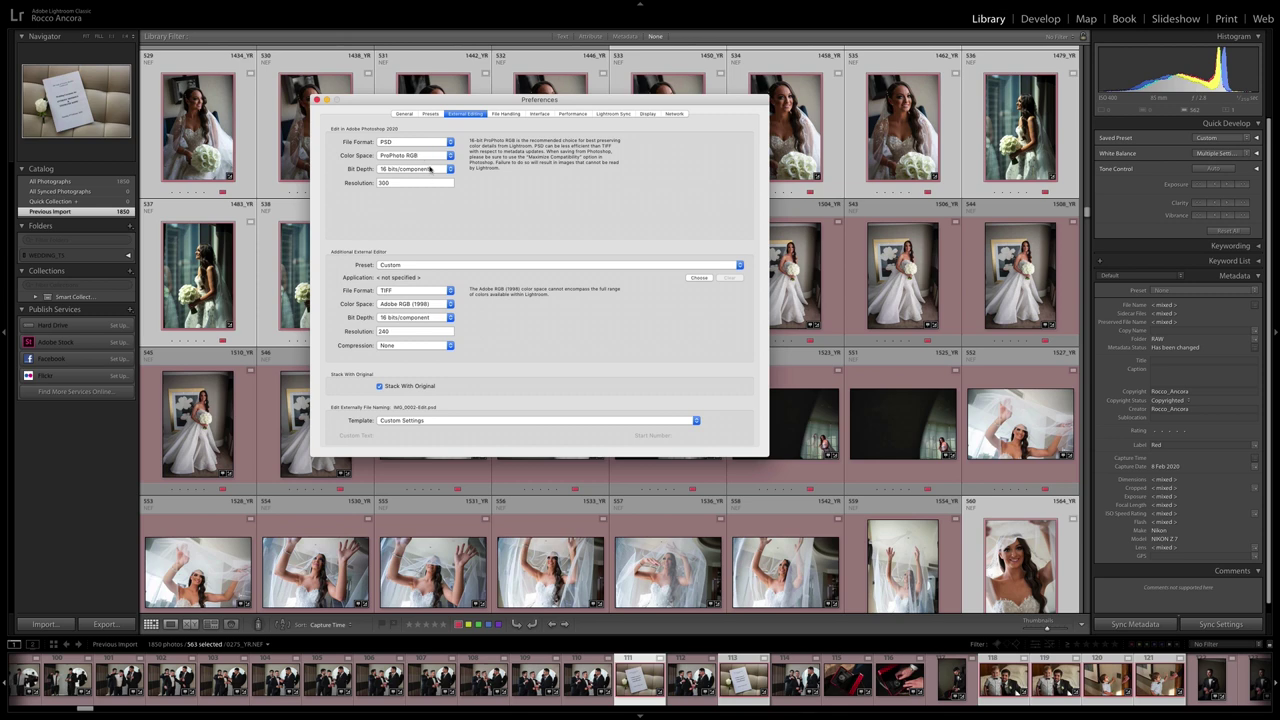
pyautogui.doubleClick(398, 183)
pyautogui.write('360')
pyautogui.press('Return')
pyautogui.click(316, 100)
# Step: Select only the photo 1502_YR.NEF and examine the external editors offered for it
pyautogui.rightClick(690, 296)
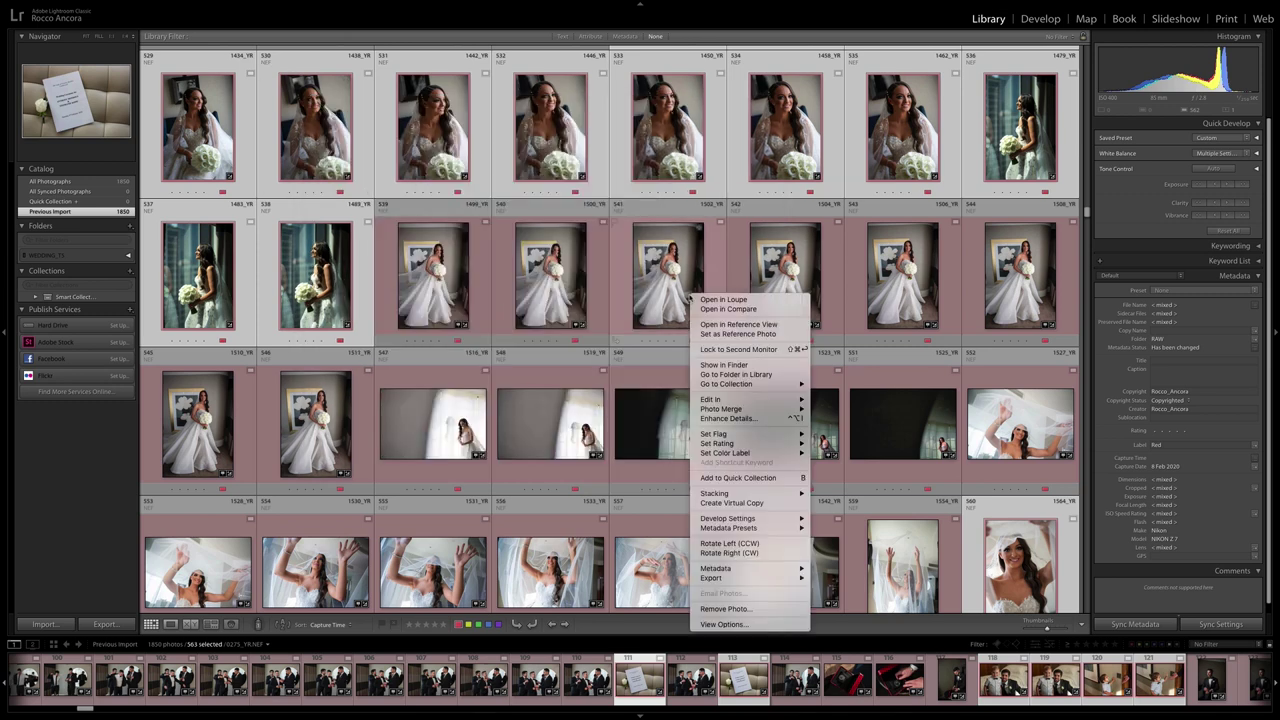
pyautogui.moveTo(731, 400)
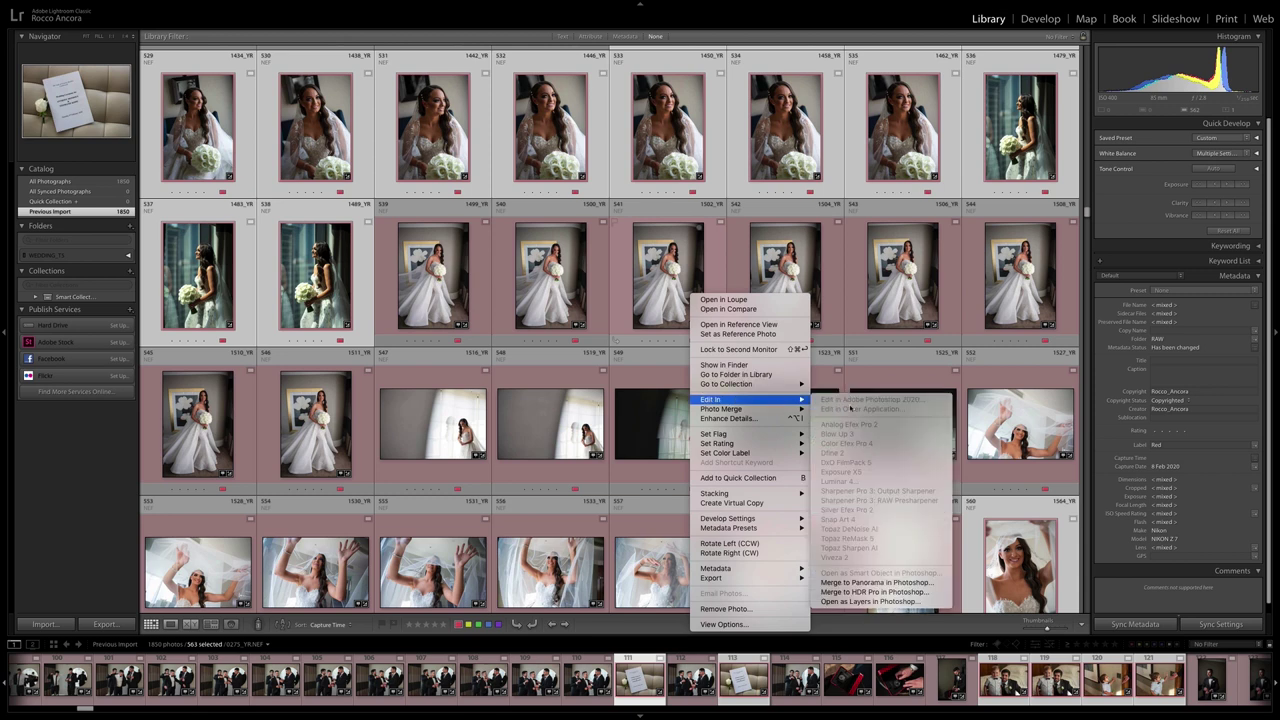
pyautogui.click(660, 281)
pyautogui.click(664, 278)
pyautogui.rightClick(668, 275)
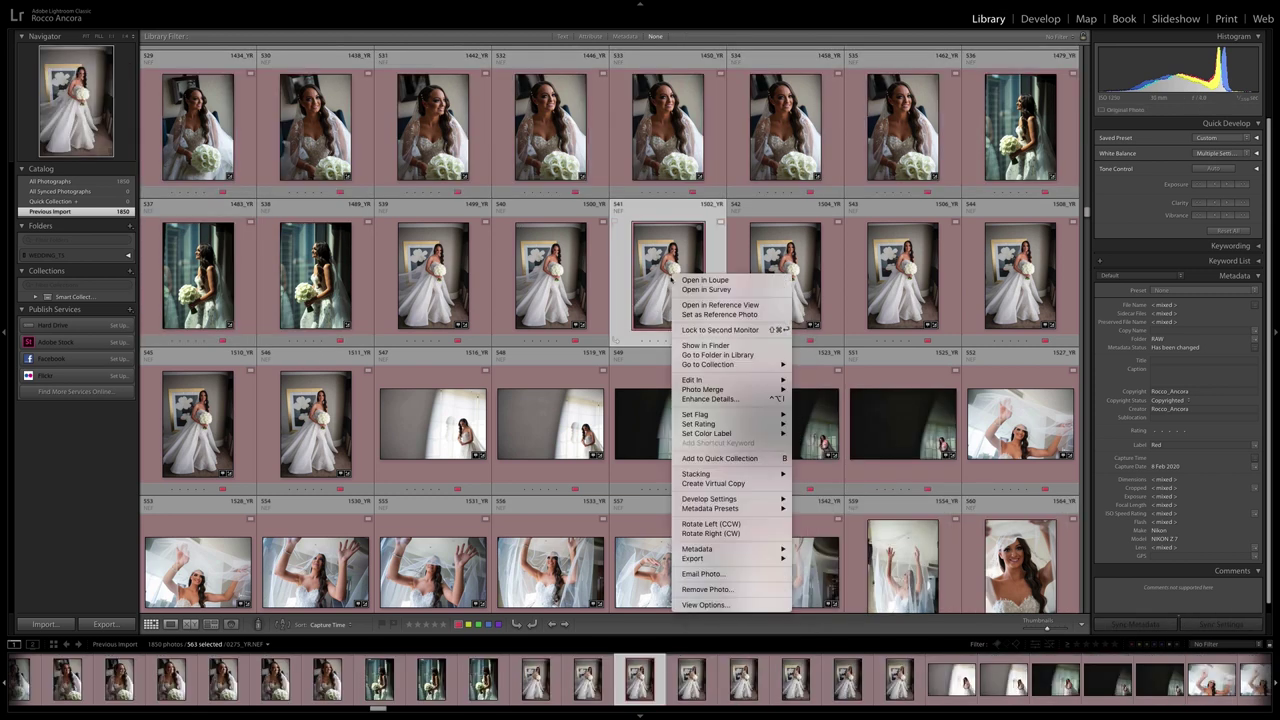
pyautogui.moveTo(737, 382)
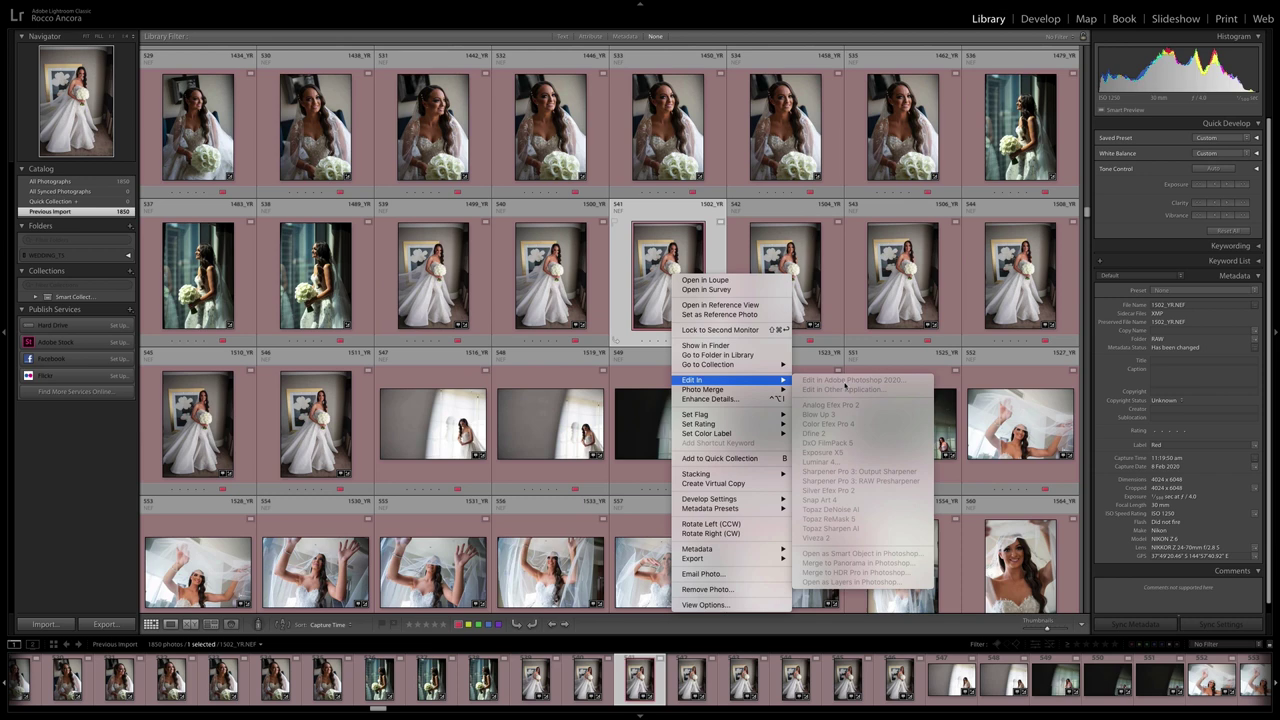
pyautogui.click(95, 560)
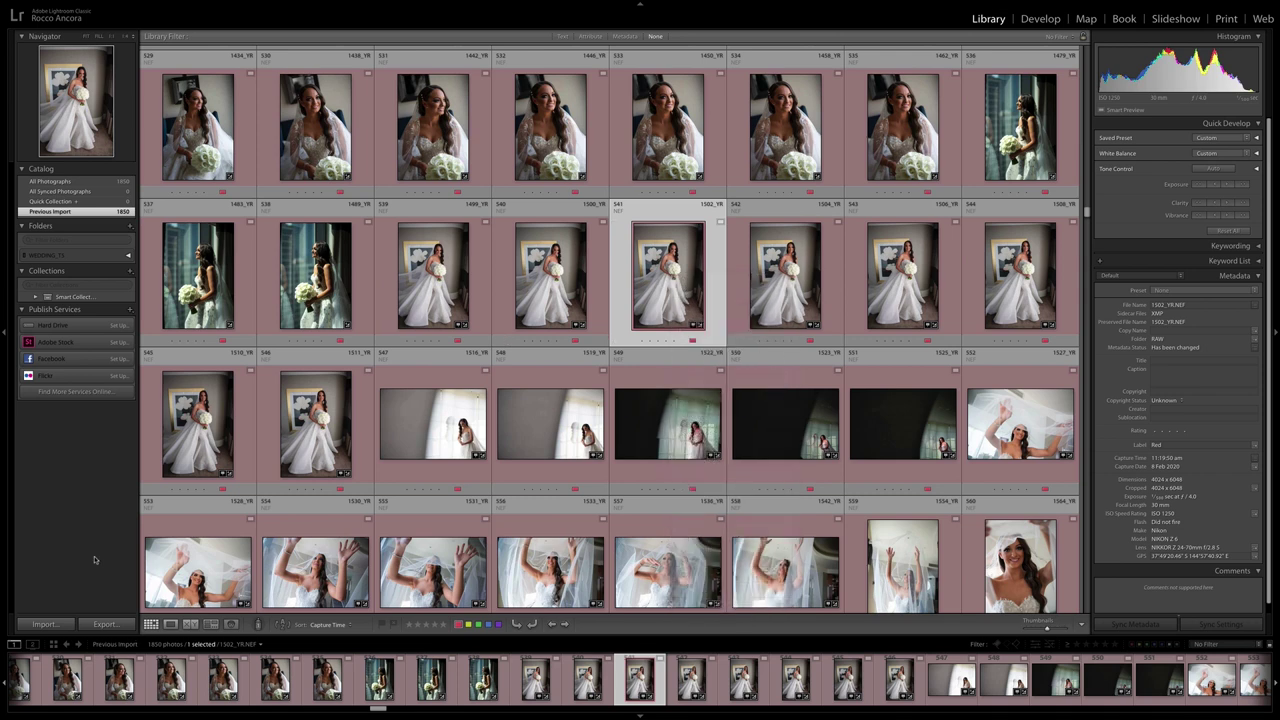
# Step: Choose PSD format and the ProPhoto RGB color space in the photo's export settings, and cancel the export
pyautogui.click(105, 624)
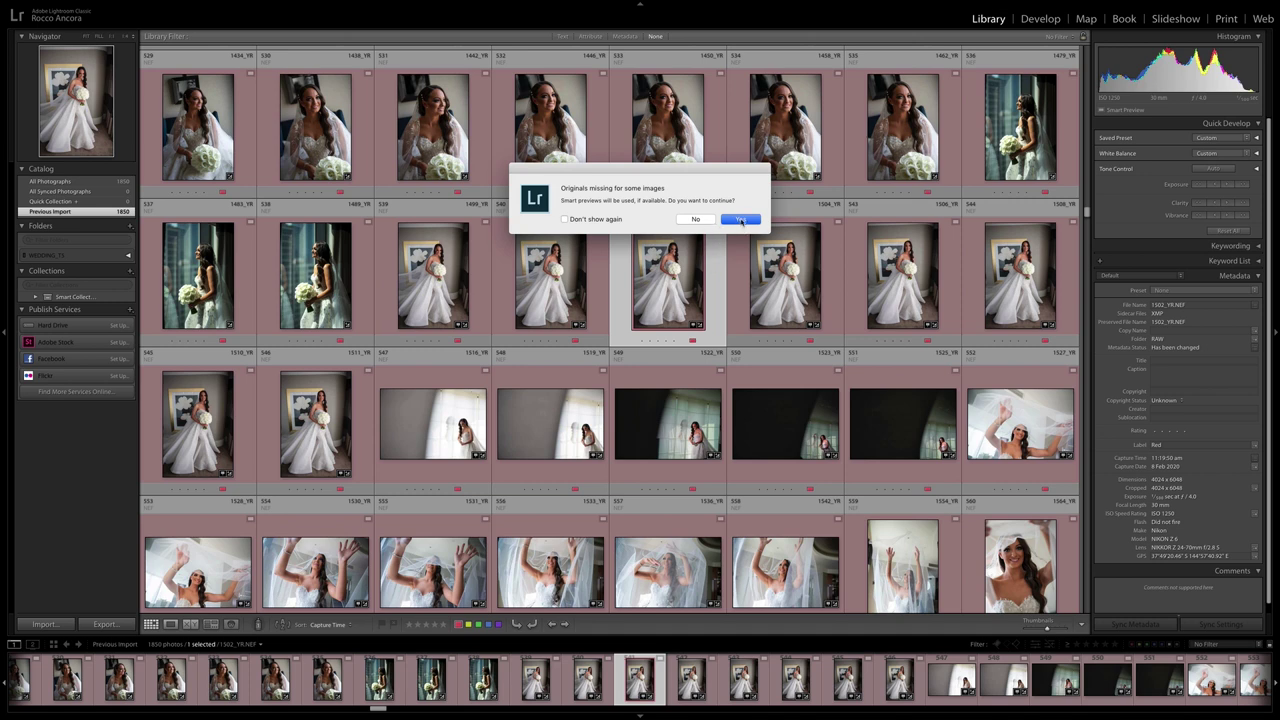
pyautogui.click(740, 219)
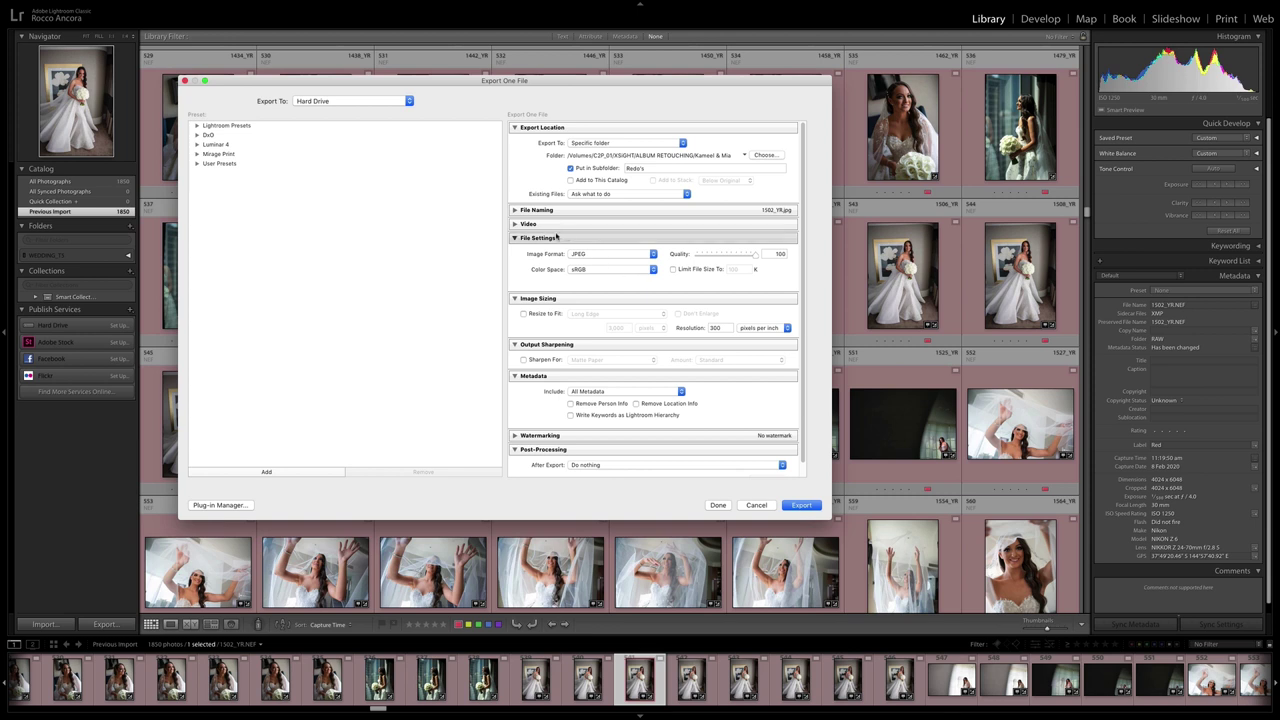
pyautogui.click(615, 258)
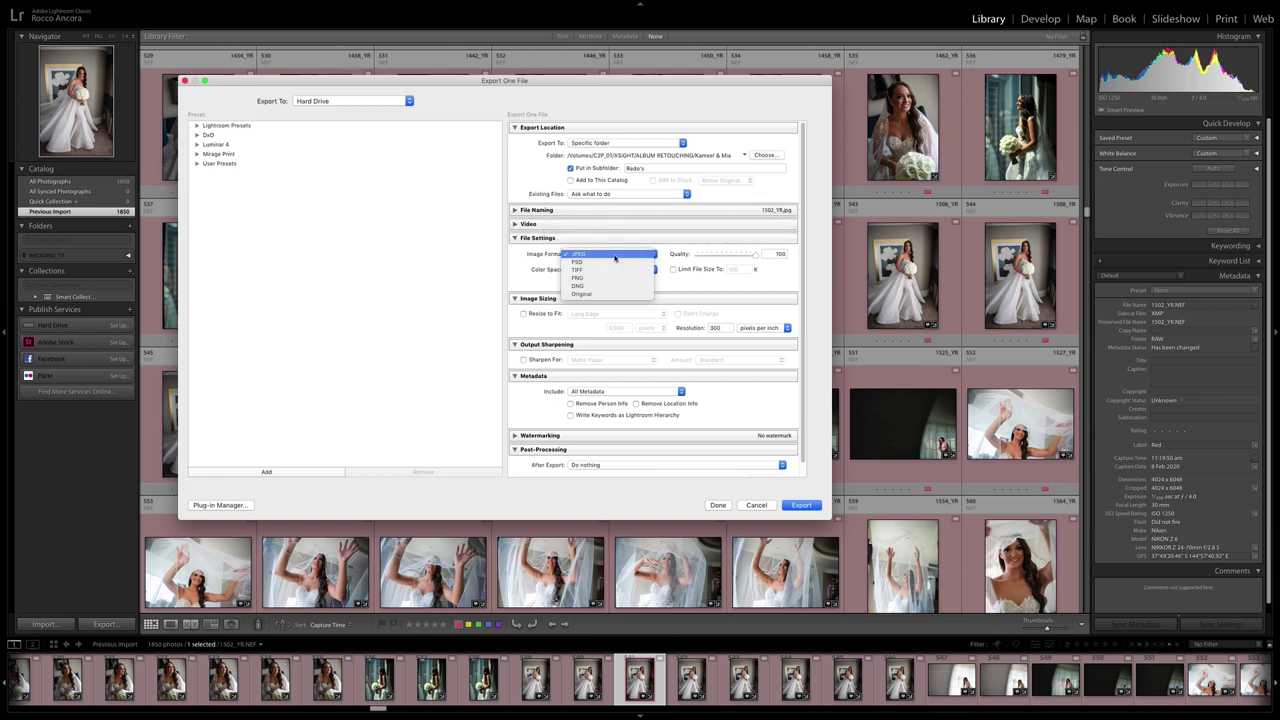
pyautogui.click(616, 268)
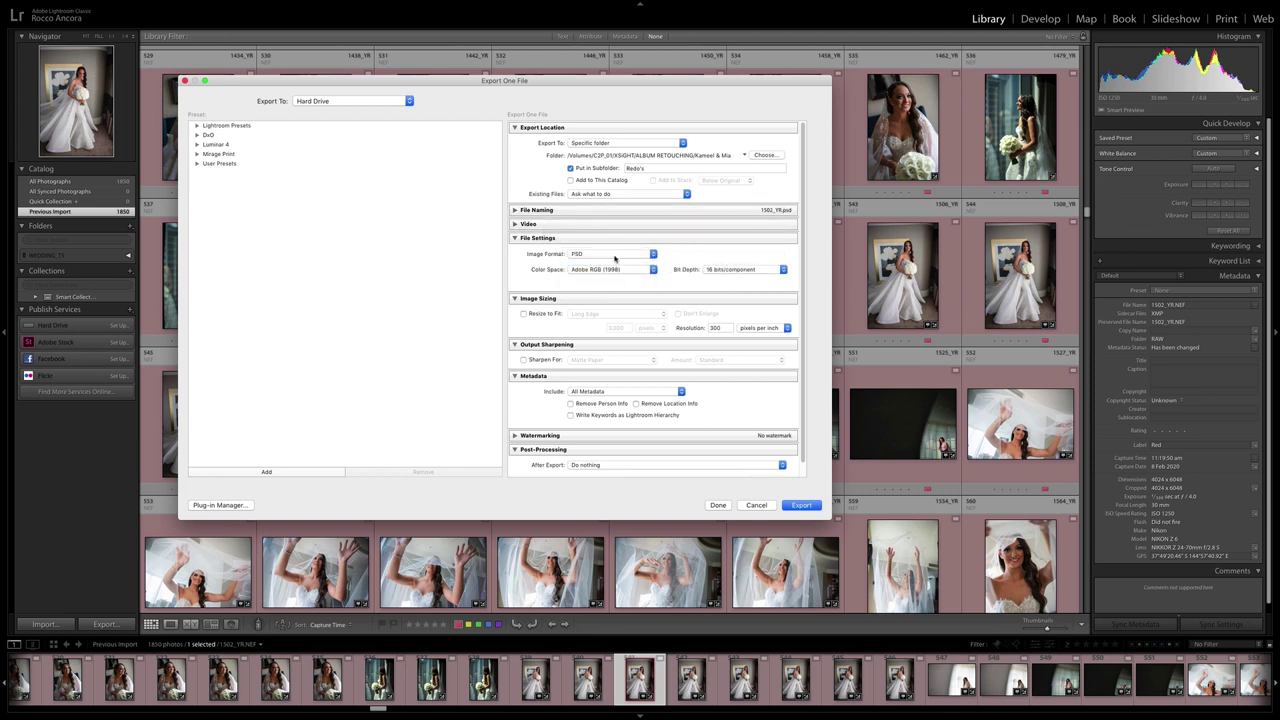
pyautogui.click(617, 270)
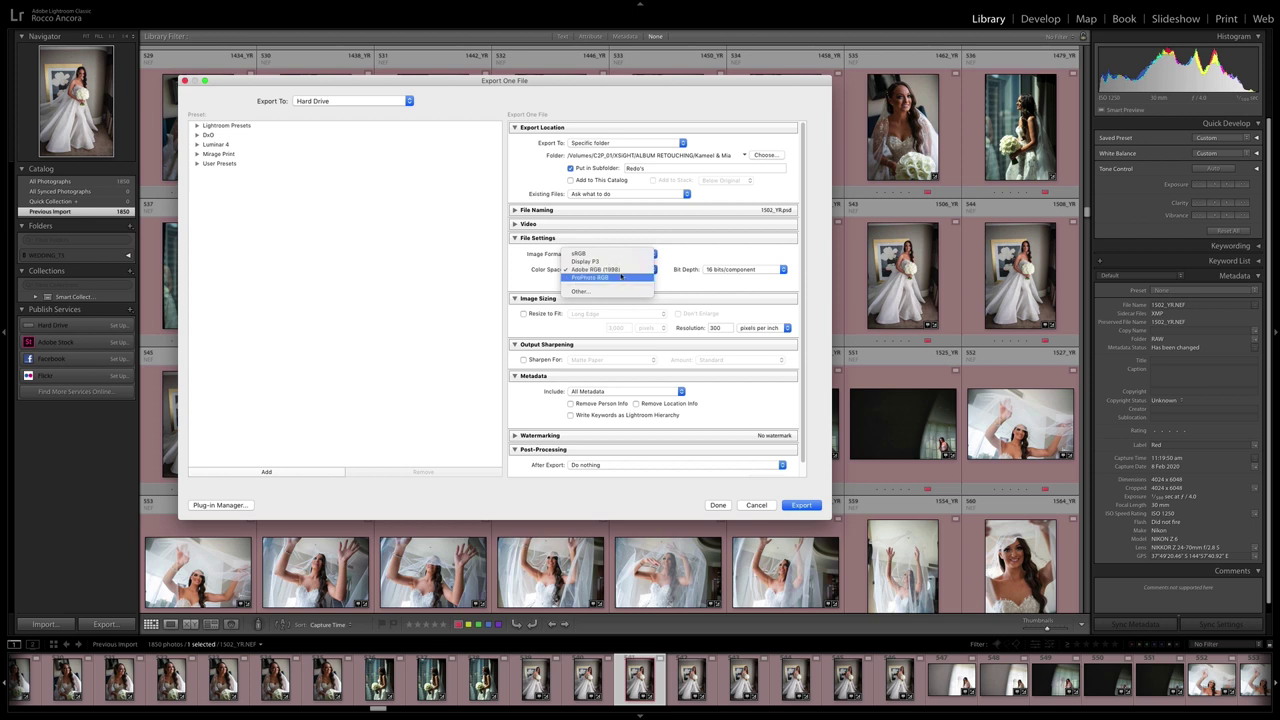
pyautogui.click(620, 276)
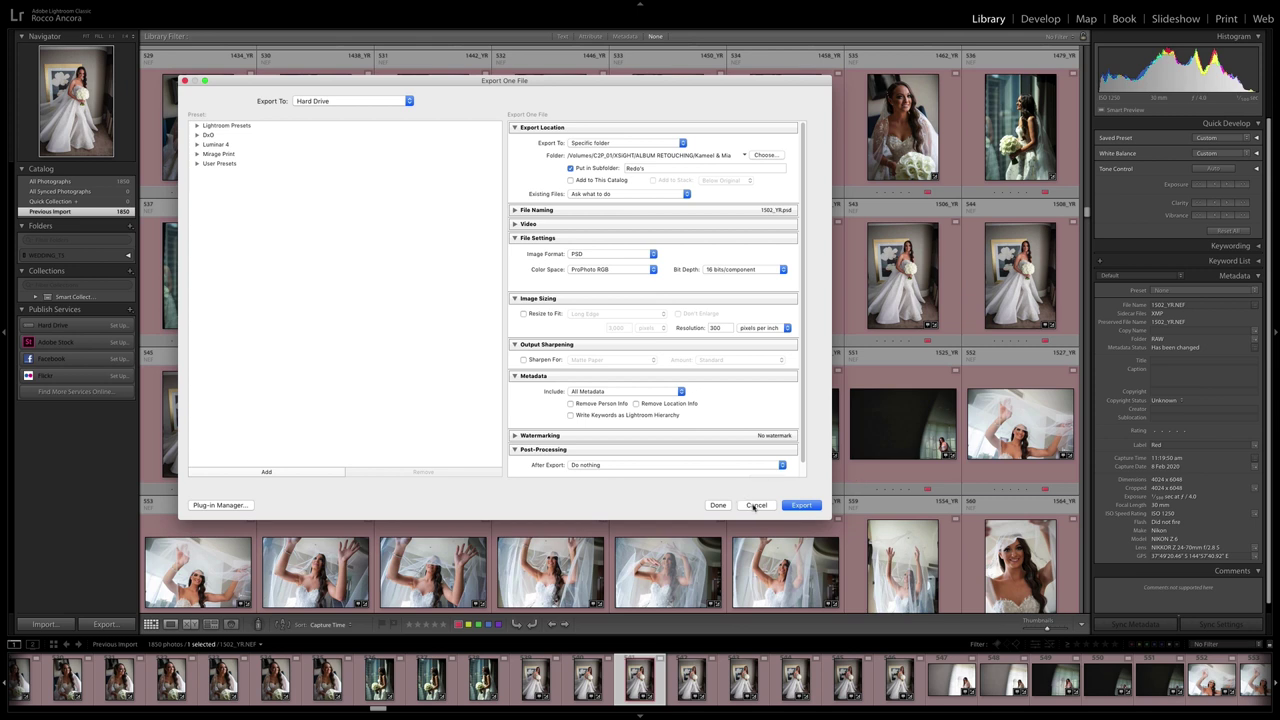
pyautogui.click(755, 506)
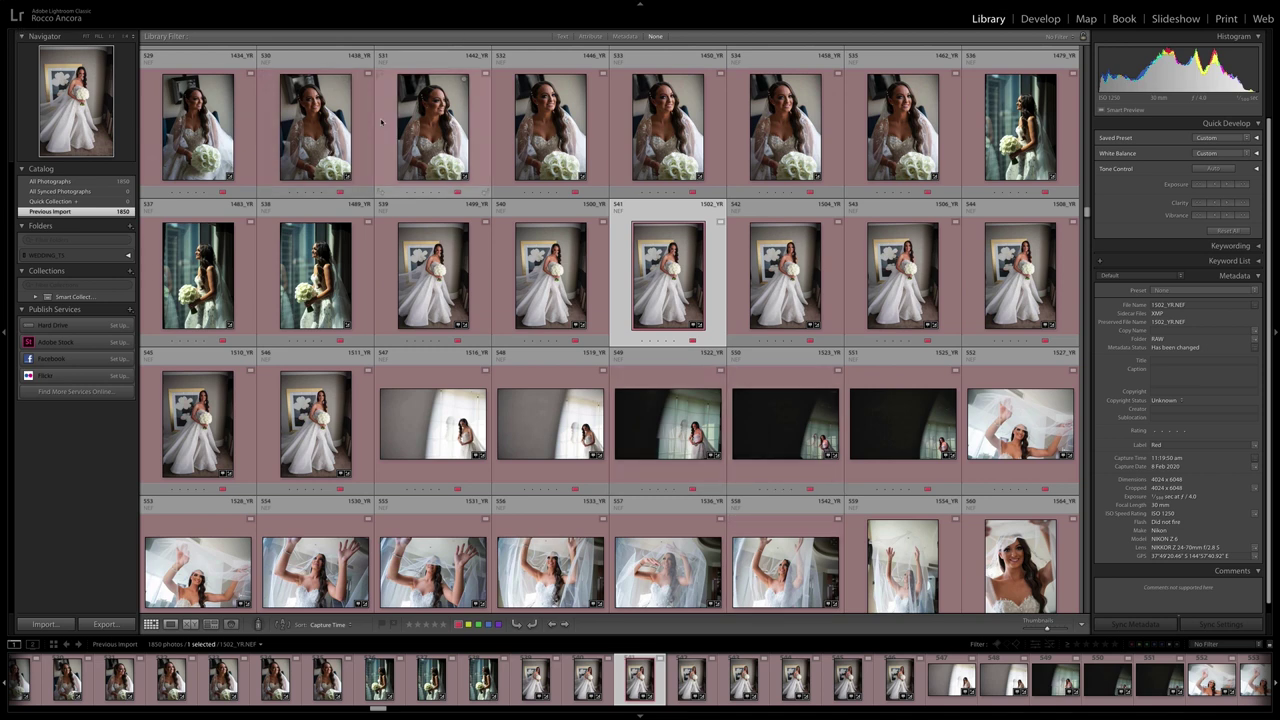
# Step: Switch to Photoshop, fit the image on screen, review the working spaces and conversion options in Color Settings, and cancel the dialog
pyautogui.press('super+Tab')
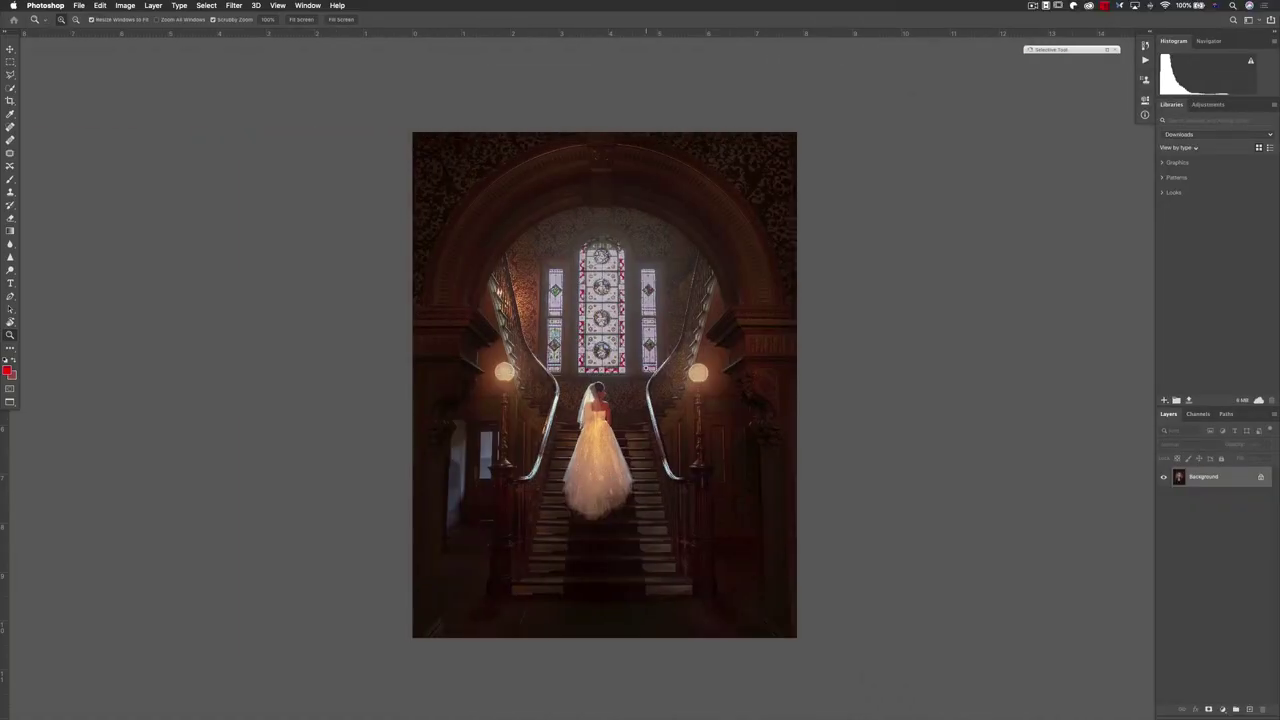
pyautogui.press('super+0')
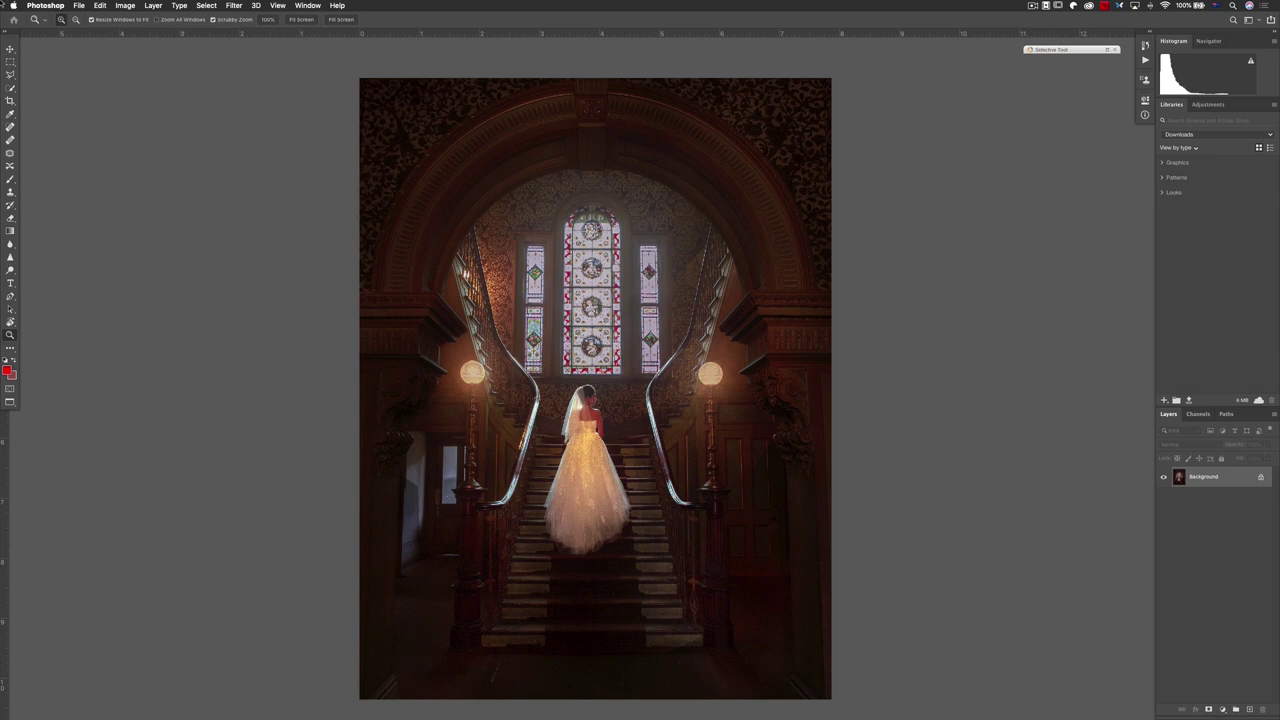
pyautogui.click(55, 5)
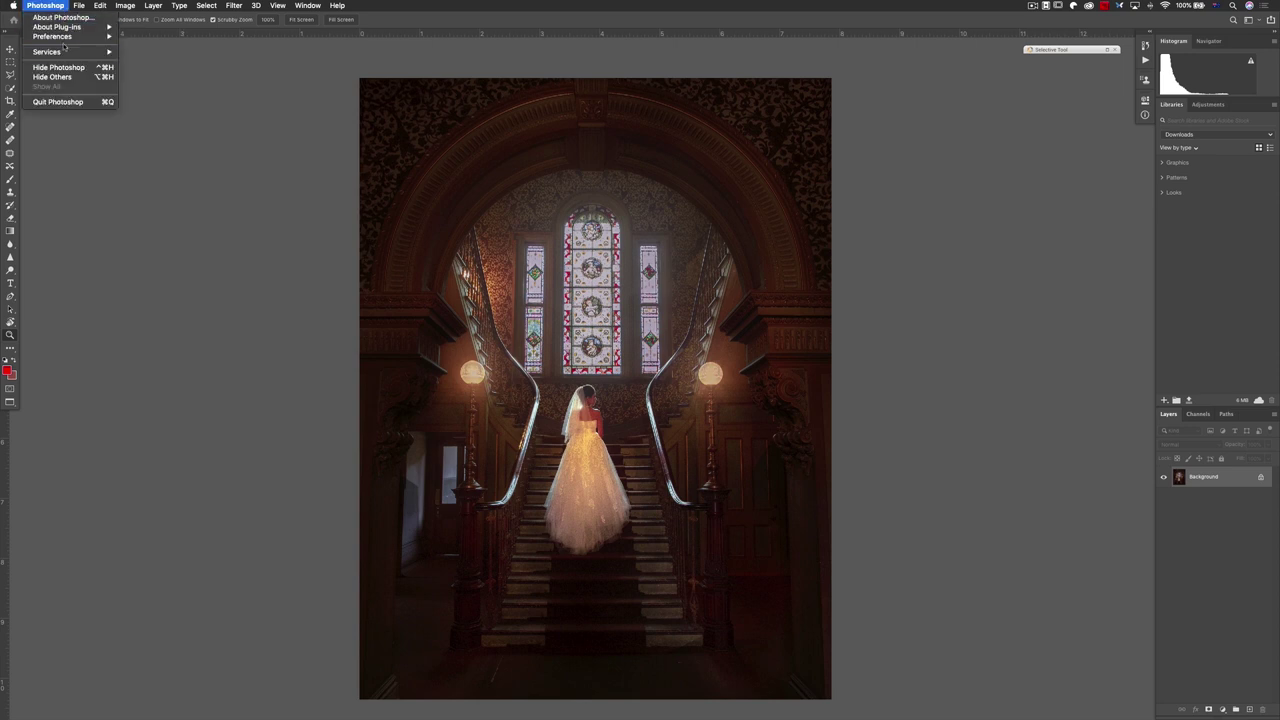
pyautogui.moveTo(78, 5)
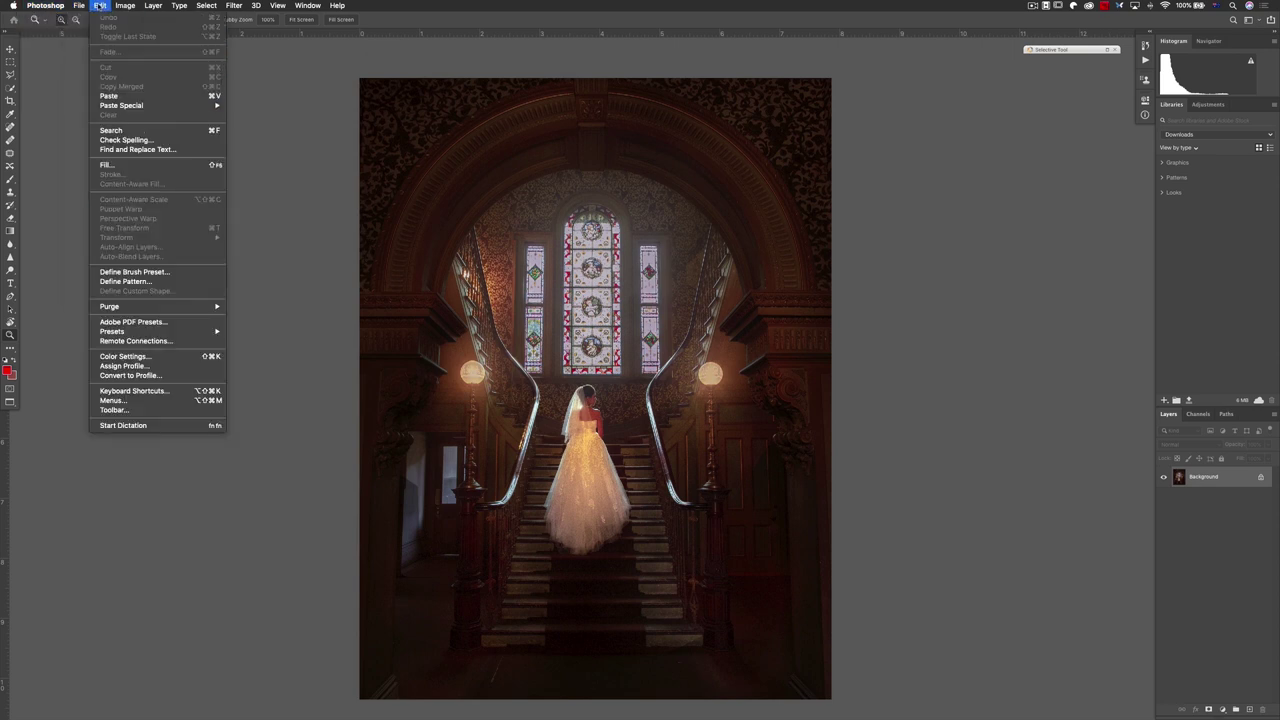
pyautogui.click(129, 357)
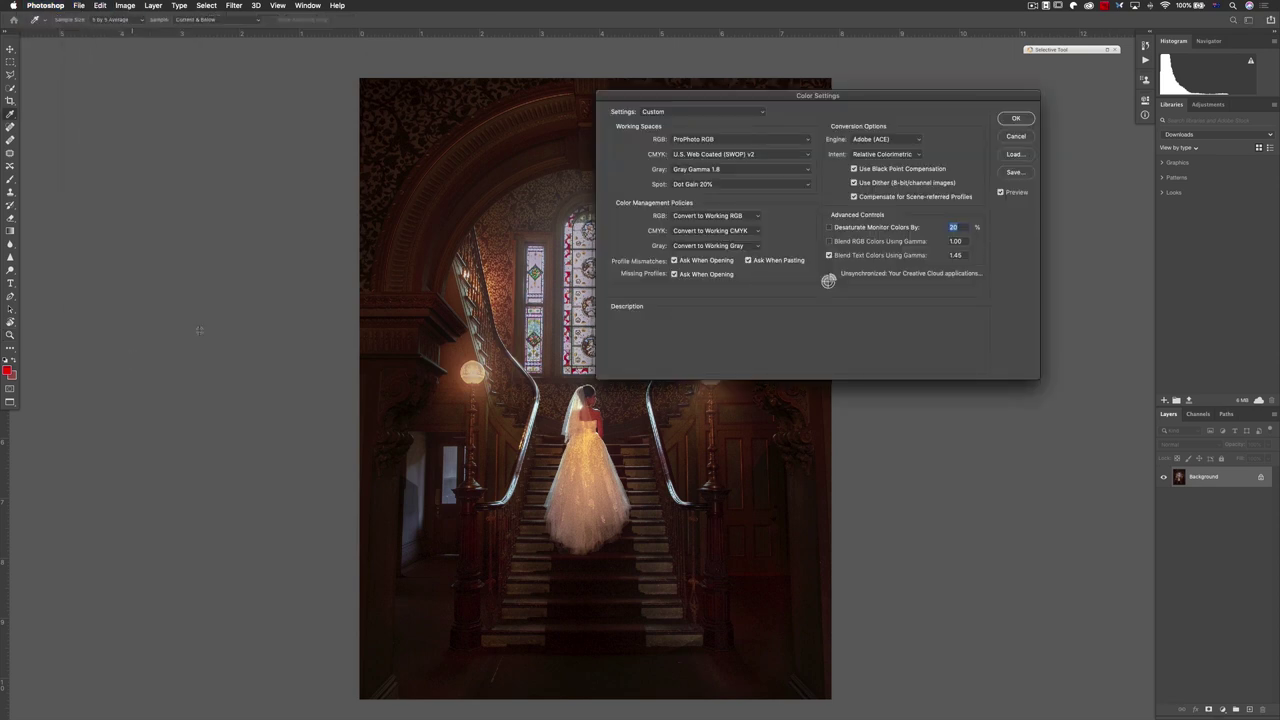
pyautogui.moveTo(718, 117); pyautogui.dragTo(345, 149)
pyautogui.moveTo(341, 178)
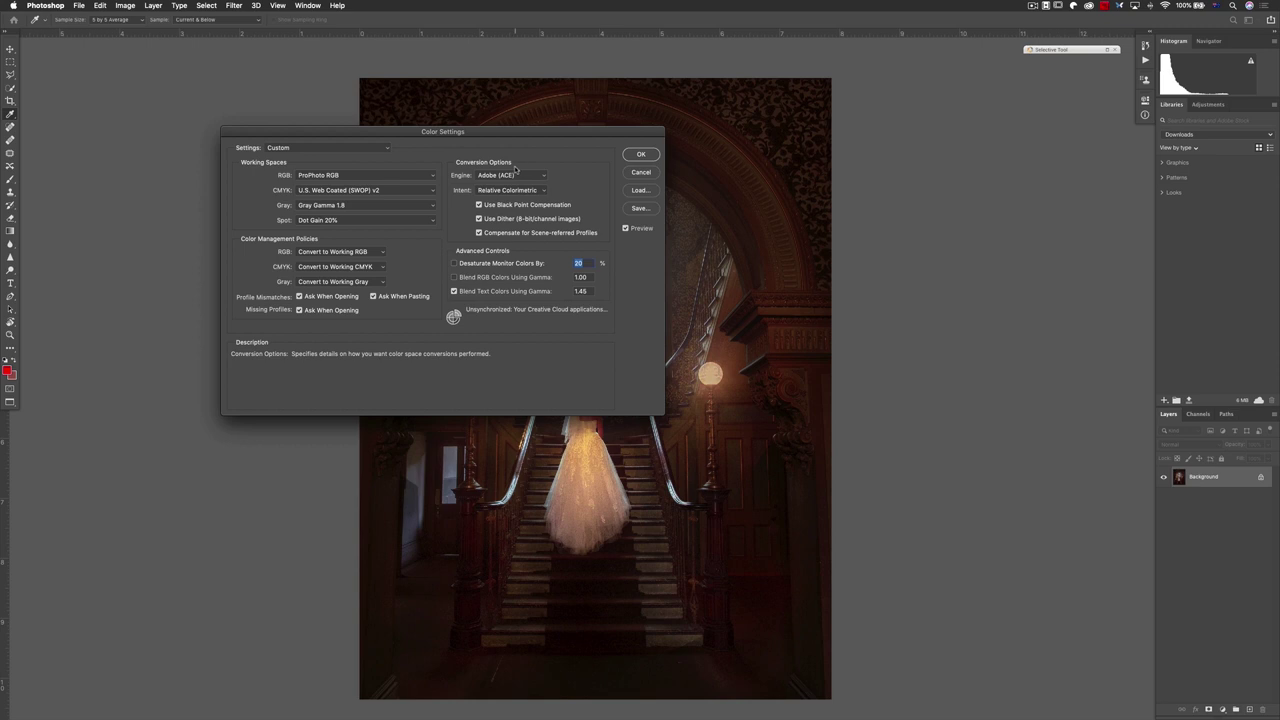
pyautogui.click(640, 173)
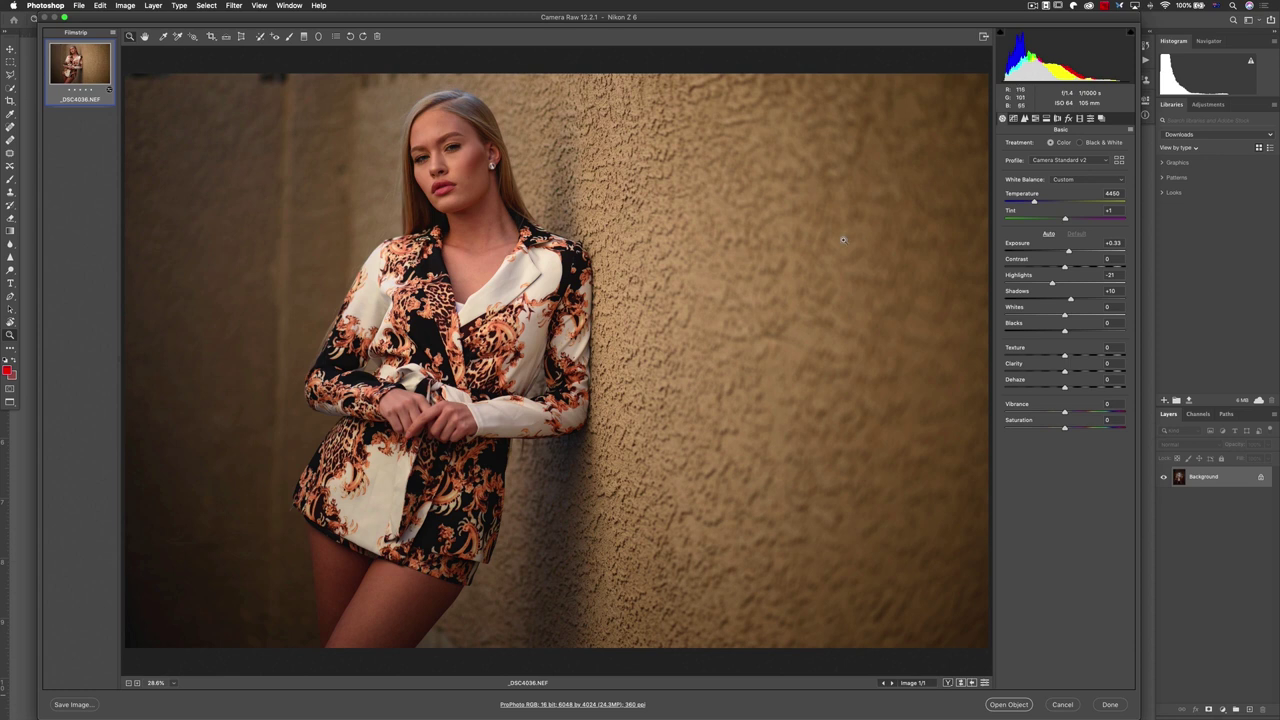
# Step: Compare the Camera Raw histogram with the workflow color space set to sRGB IEC61966-2.1 and ProPhoto RGB, ending on ProPhoto RGB
pyautogui.click(587, 705)
pyautogui.moveTo(724, 168); pyautogui.dragTo(830, 74)
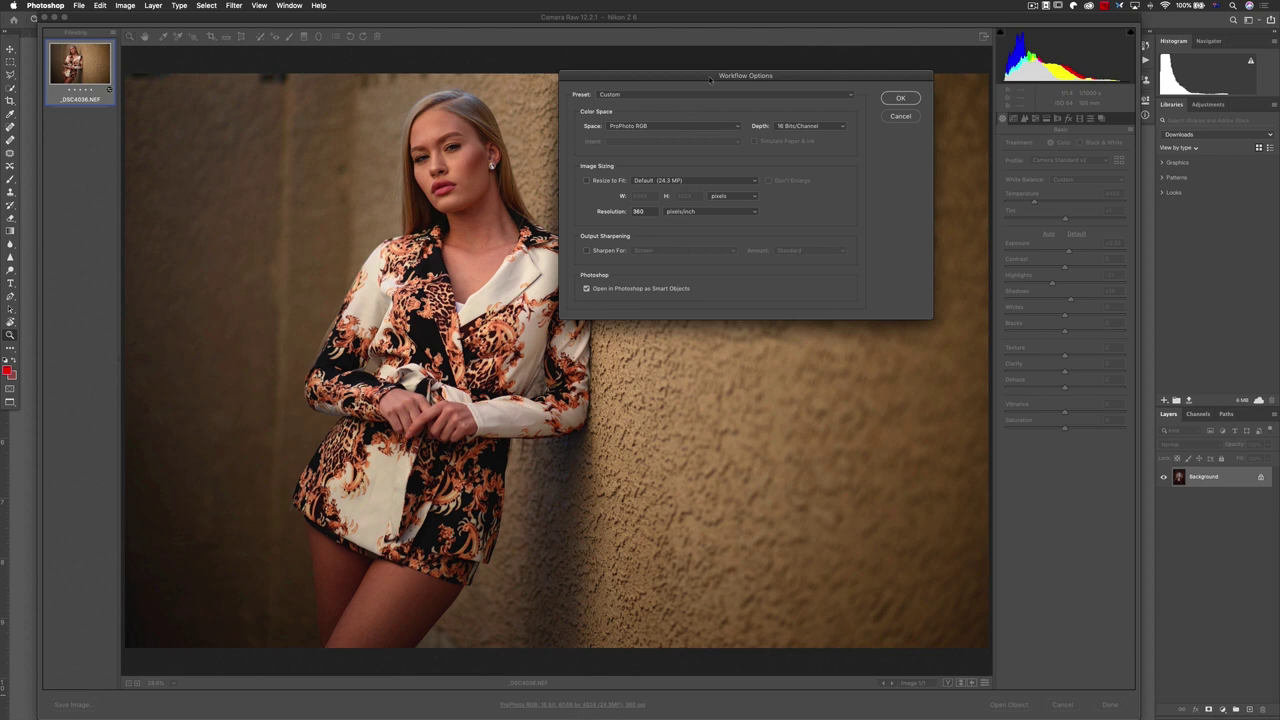
pyautogui.moveTo(709, 78); pyautogui.dragTo(714, 78)
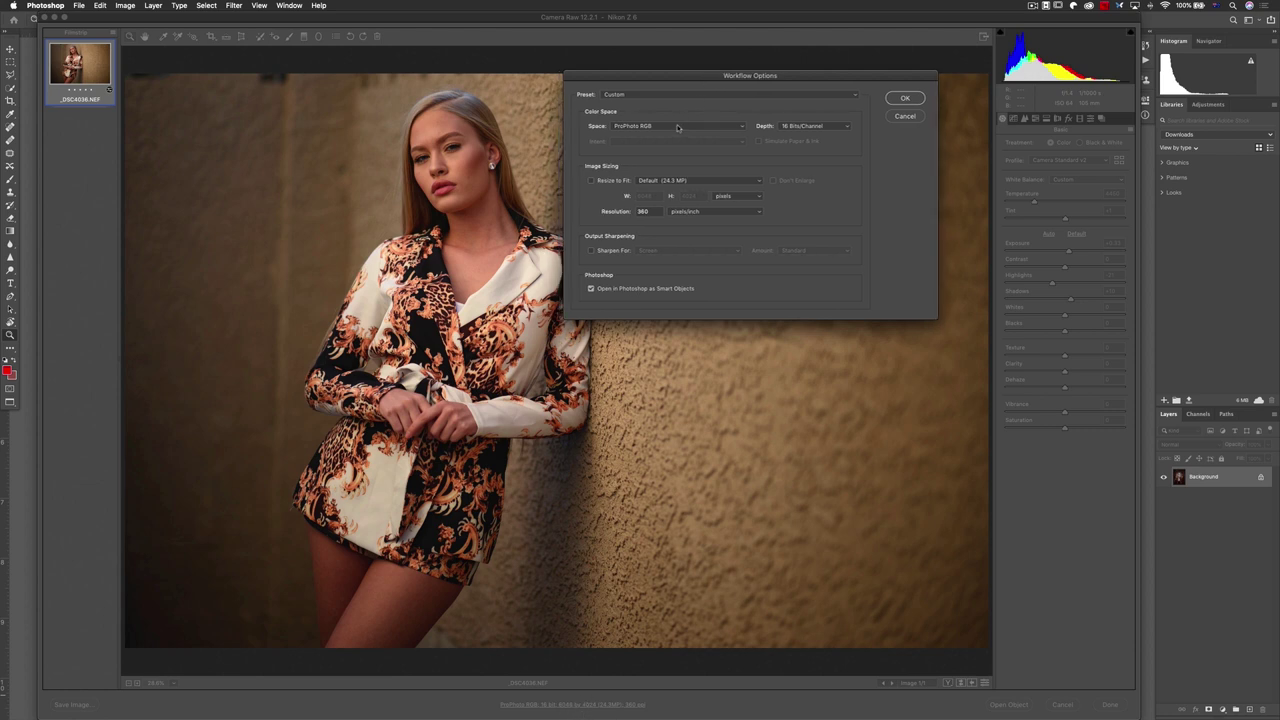
pyautogui.click(678, 126)
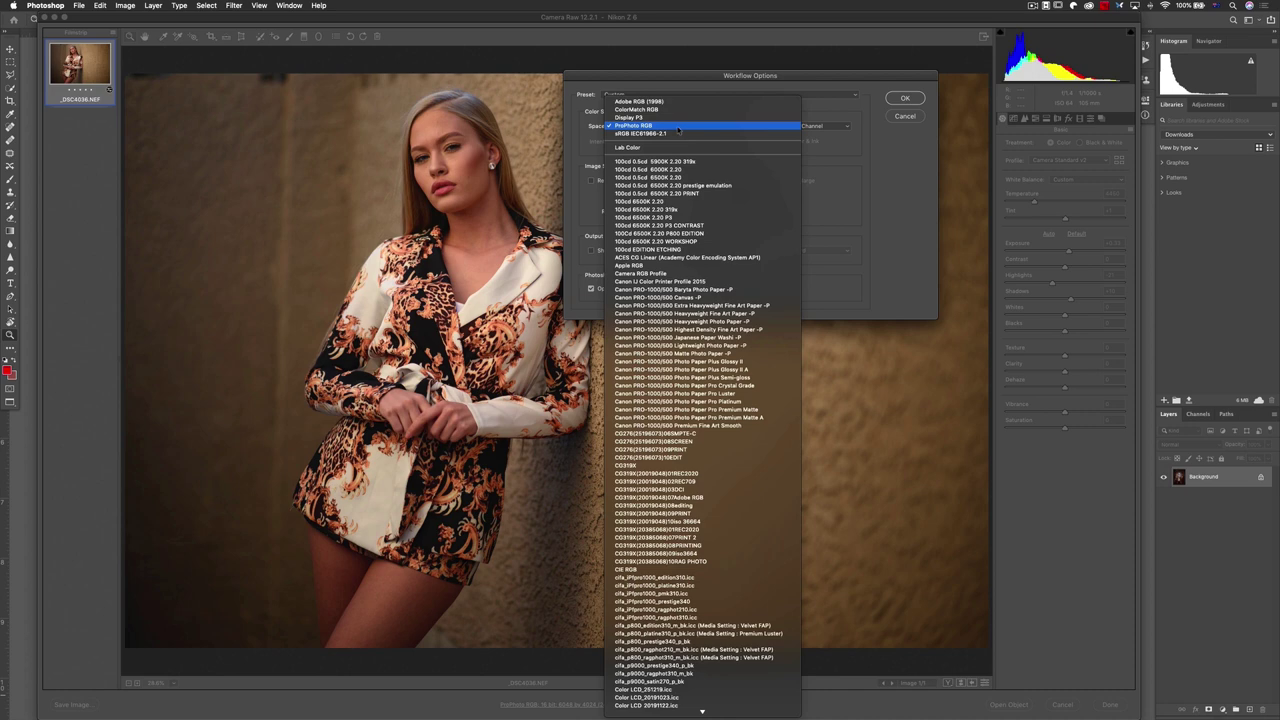
pyautogui.click(678, 132)
pyautogui.click(678, 126)
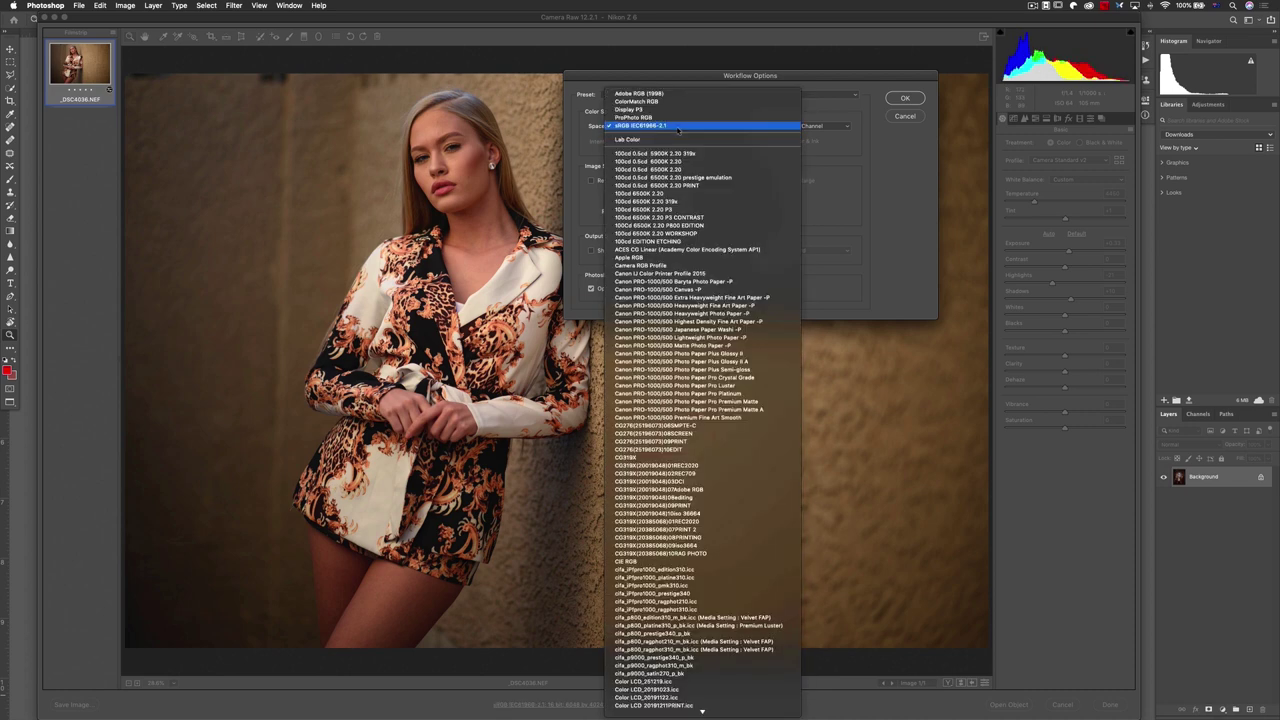
pyautogui.click(678, 118)
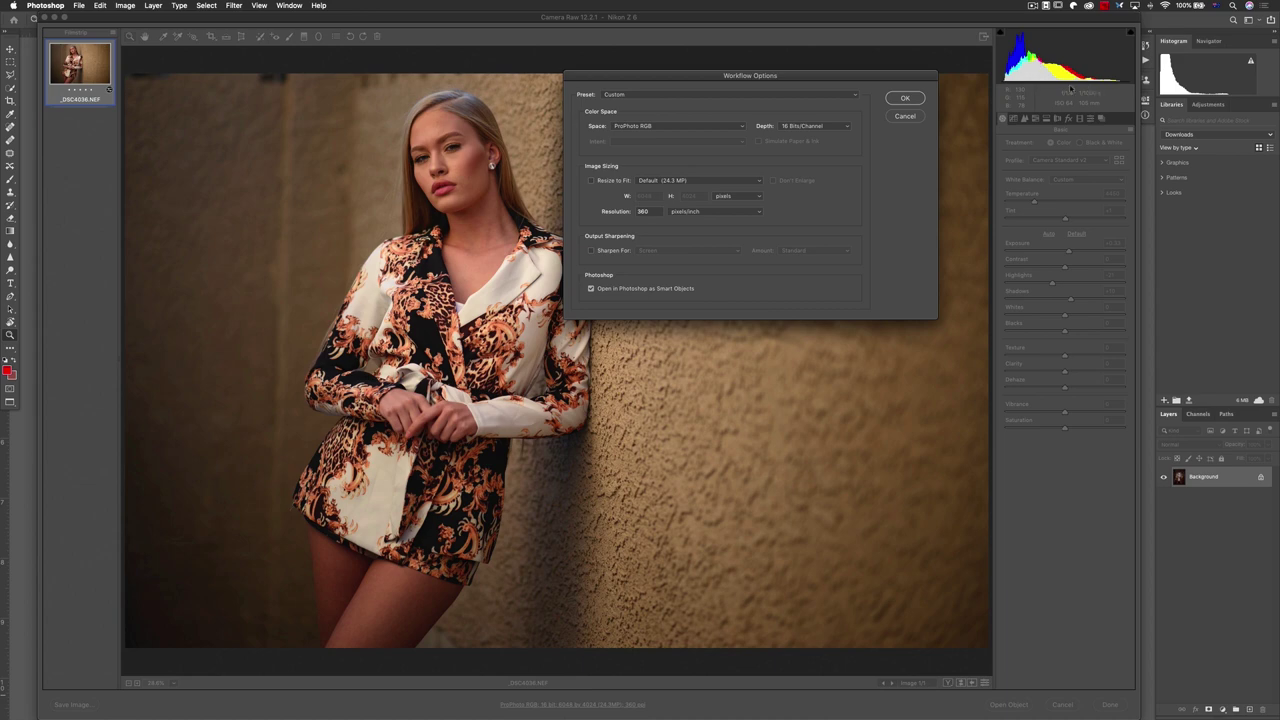
pyautogui.click(683, 126)
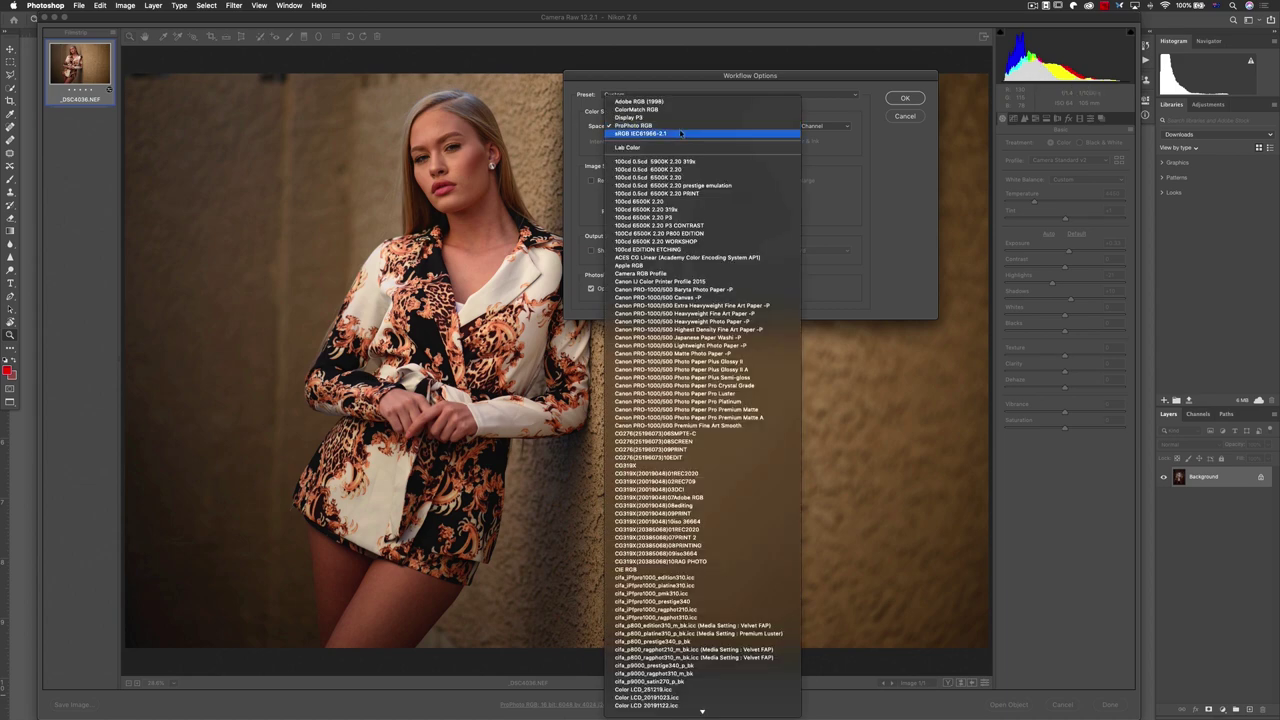
pyautogui.click(681, 133)
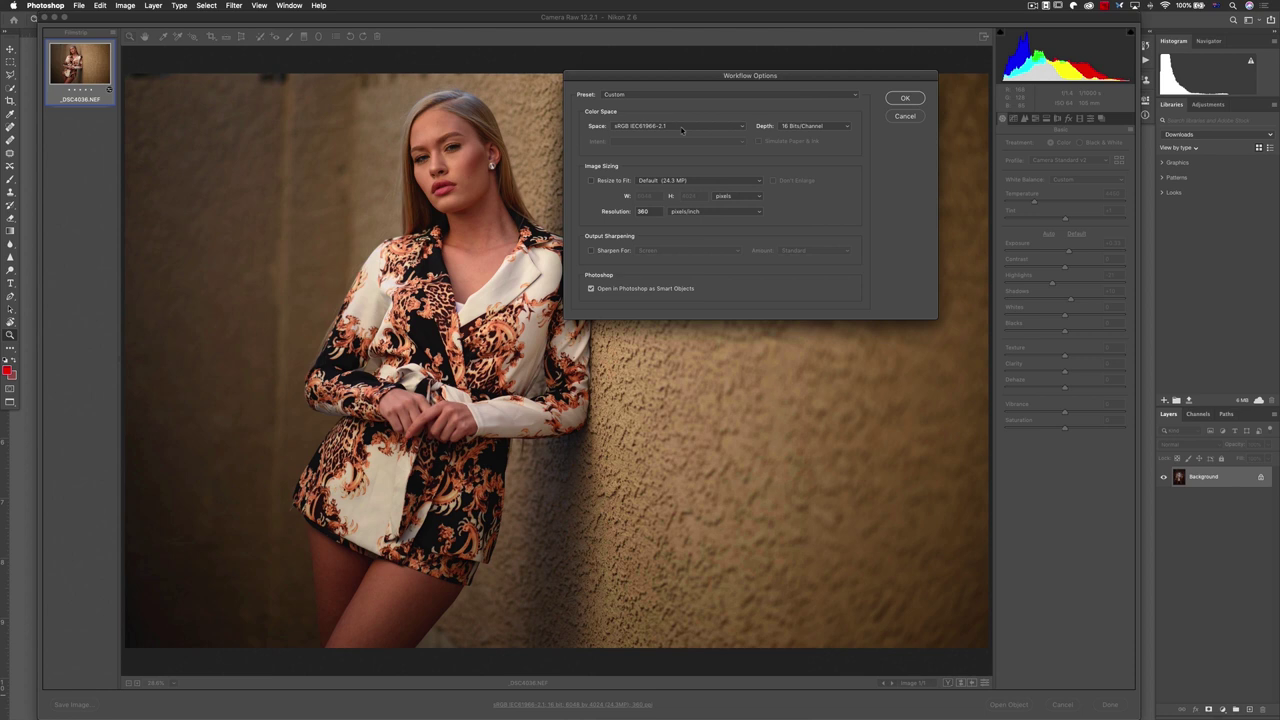
pyautogui.click(682, 128)
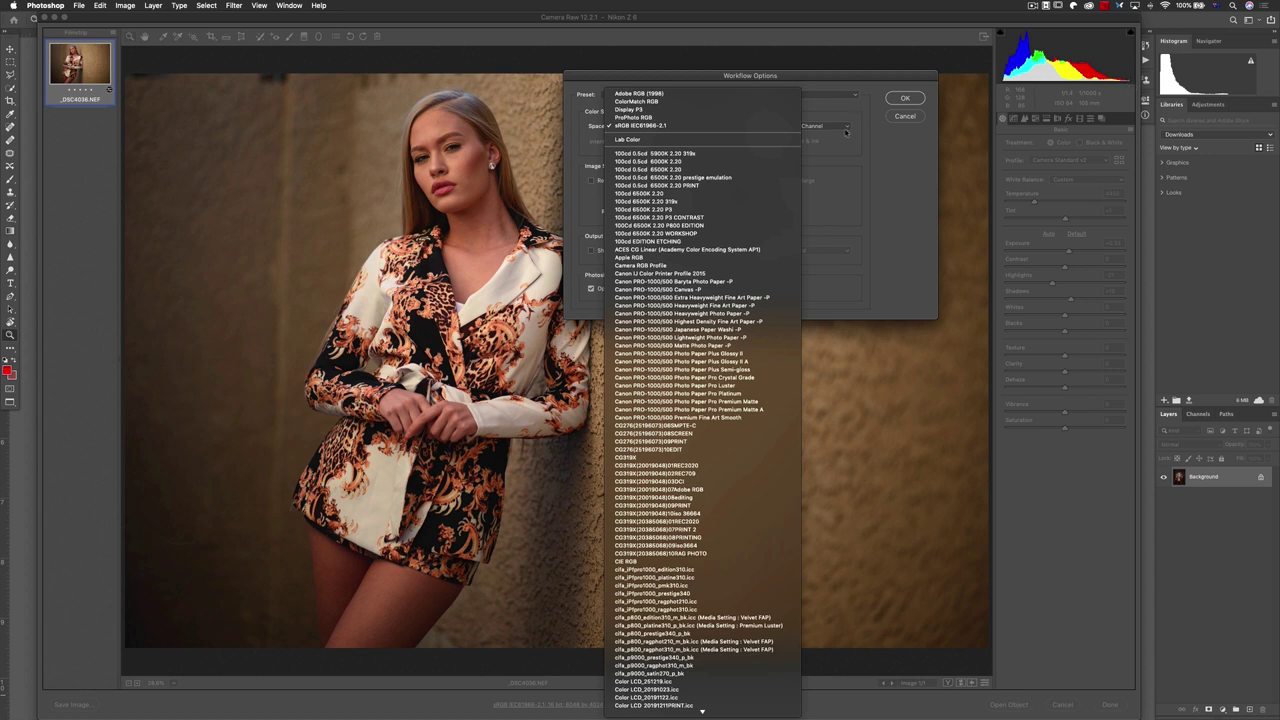
pyautogui.click(706, 119)
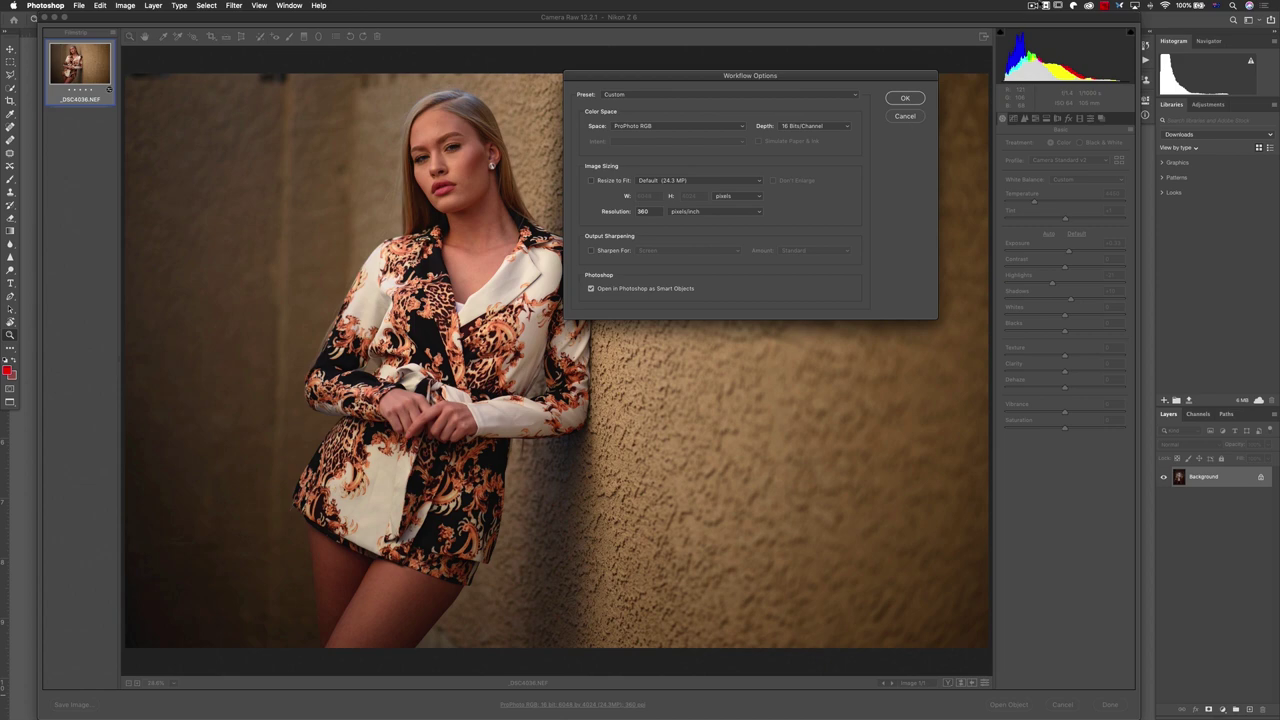
pyautogui.click(1034, 5)
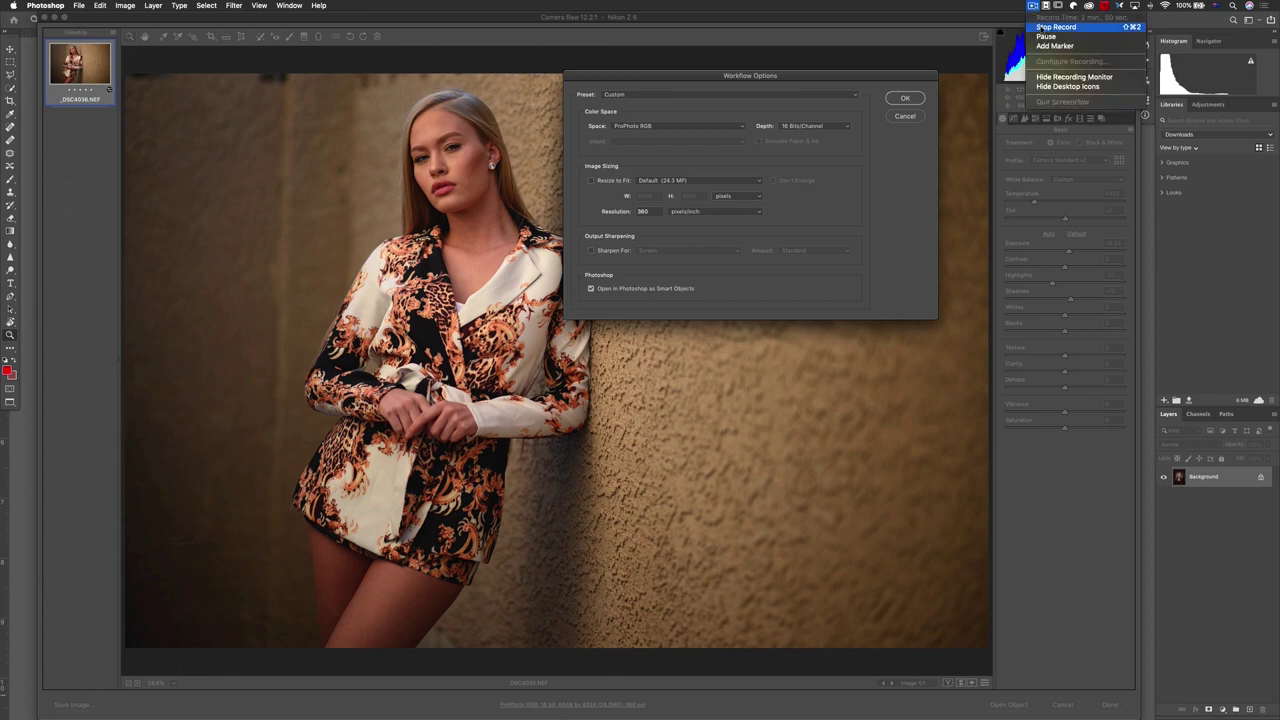
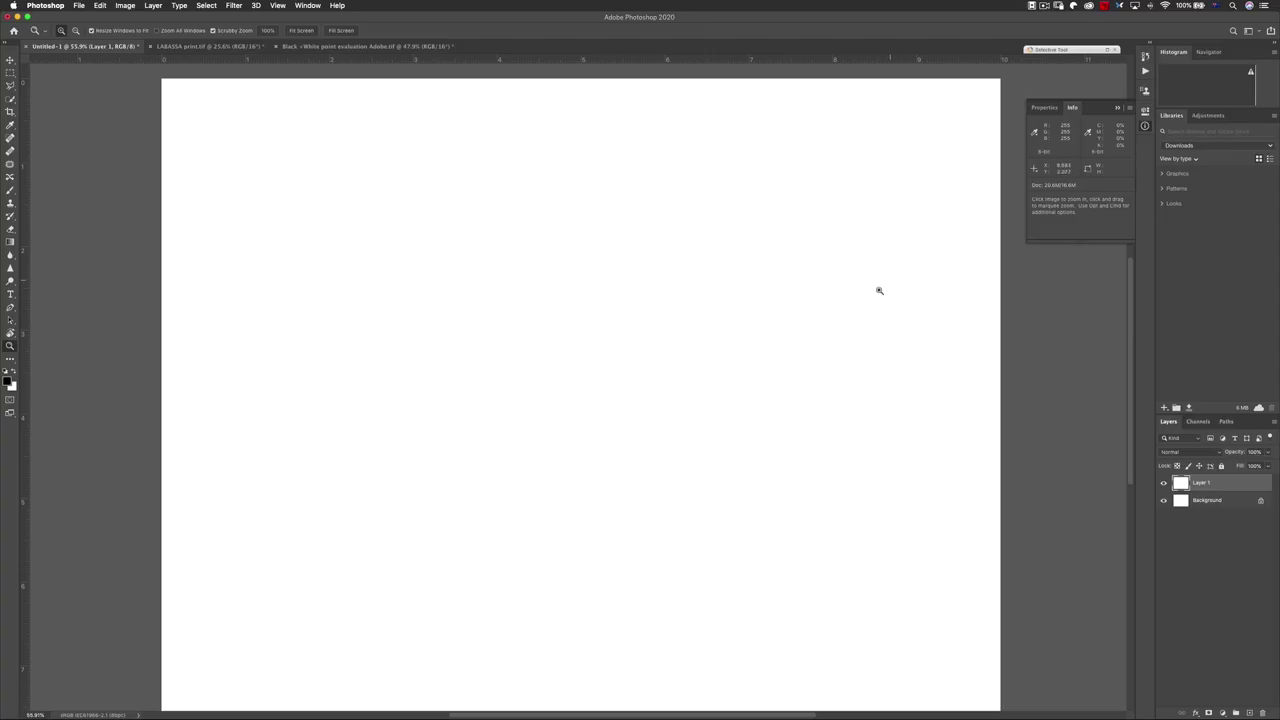
# Step: Sketch a histogram with the Brush near the top of the blank canvas, with axes, a midpoint tick, a tonal curve and labels 0 and 255
pyautogui.click(10, 190)
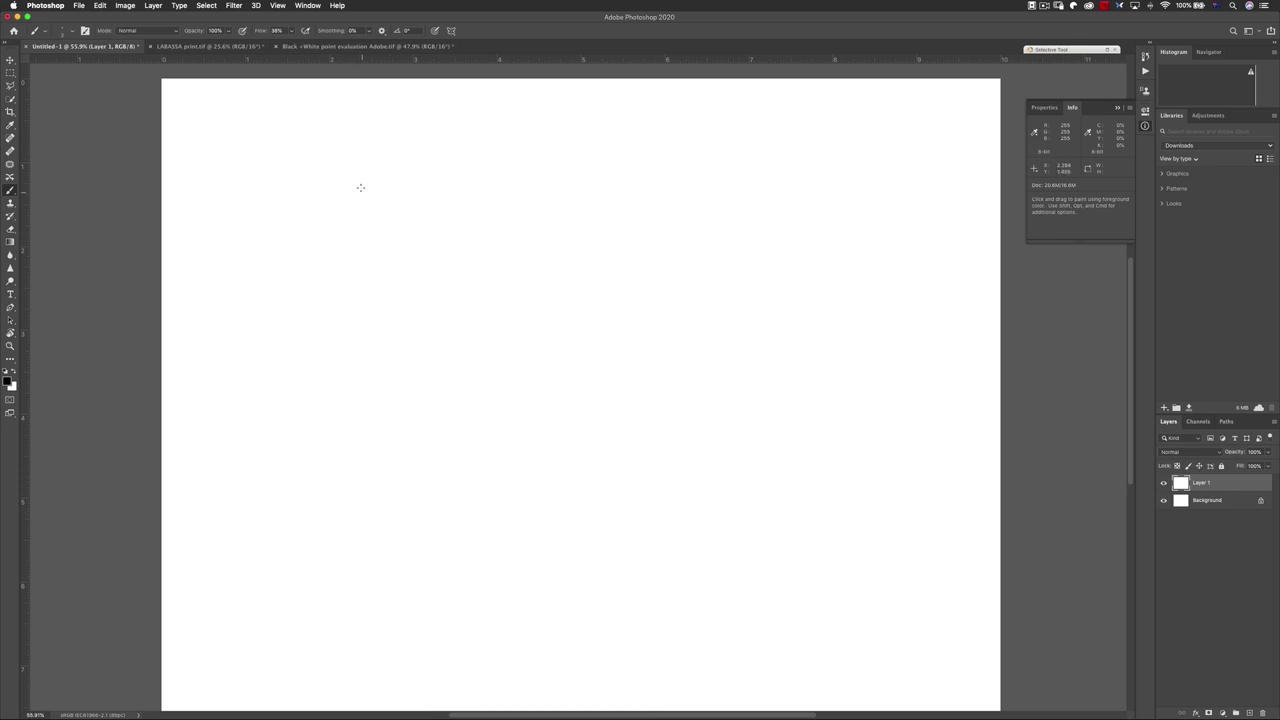
pyautogui.moveTo(355, 131); pyautogui.dragTo(350, 323)
pyautogui.moveTo(311, 280); pyautogui.dragTo(710, 270)
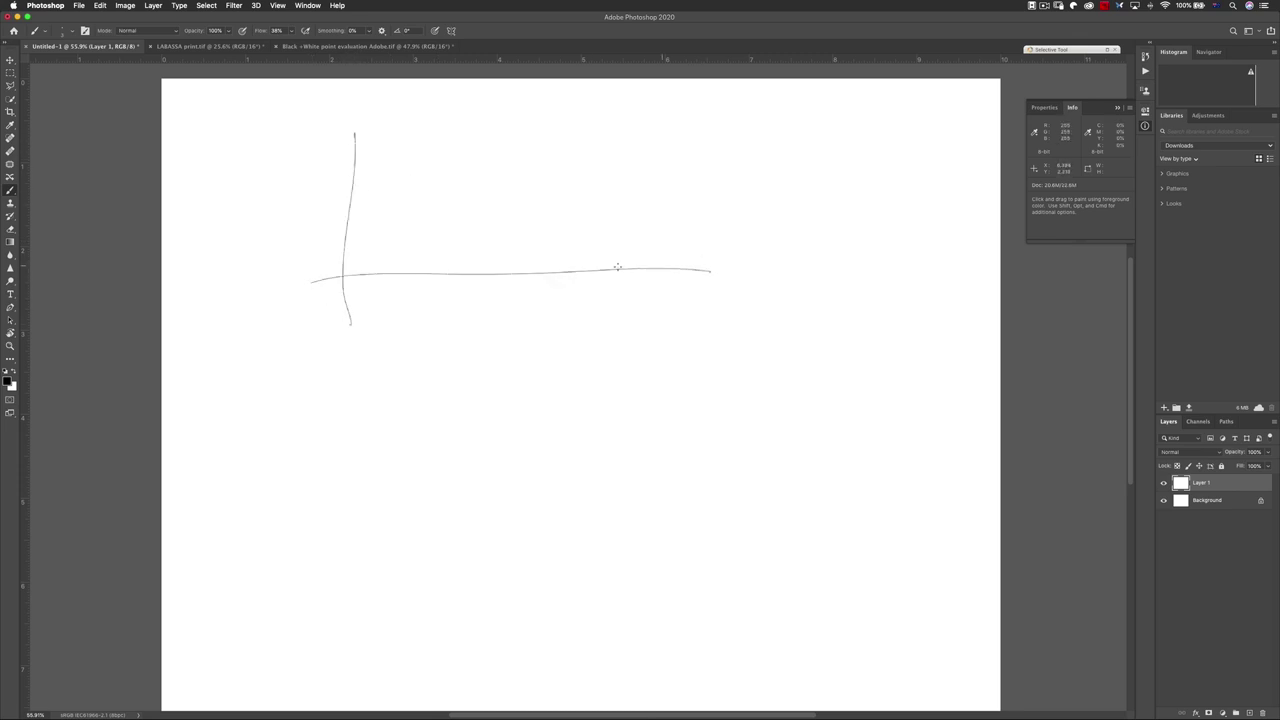
pyautogui.moveTo(337, 282); pyautogui.dragTo(335, 283)
pyautogui.moveTo(704, 285)
pyautogui.mouseDown()
pyautogui.moveTo(729, 293)
pyautogui.moveTo(733, 280)
pyautogui.mouseUp()
pyautogui.moveTo(528, 268); pyautogui.dragTo(529, 280)
pyautogui.moveTo(342, 275)
pyautogui.mouseDown()
pyautogui.moveTo(458, 177)
pyautogui.moveTo(523, 157)
pyautogui.moveTo(709, 269)
pyautogui.mouseUp()
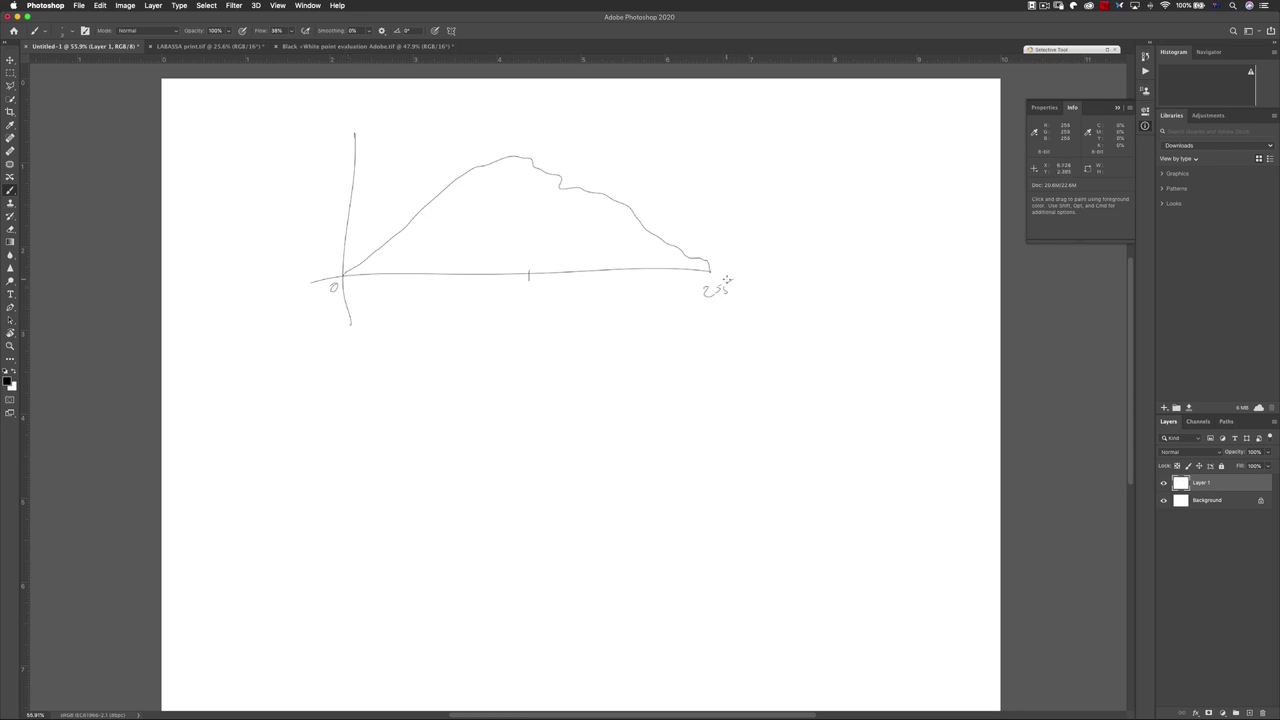
pyautogui.moveTo(724, 284); pyautogui.dragTo(732, 280)
# Step: Mark level 8 on the sketched histogram with a dashed vertical line and hatch the shadow range between 0 and 8
pyautogui.moveTo(388, 280); pyautogui.dragTo(398, 286)
pyautogui.moveTo(393, 170); pyautogui.dragTo(388, 284)
pyautogui.moveTo(364, 270); pyautogui.dragTo(390, 256)
pyautogui.moveTo(349, 269)
pyautogui.mouseDown()
pyautogui.moveTo(377, 244)
pyautogui.moveTo(348, 251)
pyautogui.moveTo(376, 227)
pyautogui.moveTo(354, 234)
pyautogui.moveTo(383, 191)
pyautogui.moveTo(360, 193)
pyautogui.moveTo(389, 178)
pyautogui.mouseUp()
pyautogui.moveTo(392, 281); pyautogui.dragTo(390, 288)
# Step: Sketch a second histogram below the first, labelled 0 and 255, with its curve starting at a dashed line marked 8
pyautogui.moveTo(351, 343); pyautogui.dragTo(348, 518)
pyautogui.moveTo(283, 465); pyautogui.dragTo(743, 449)
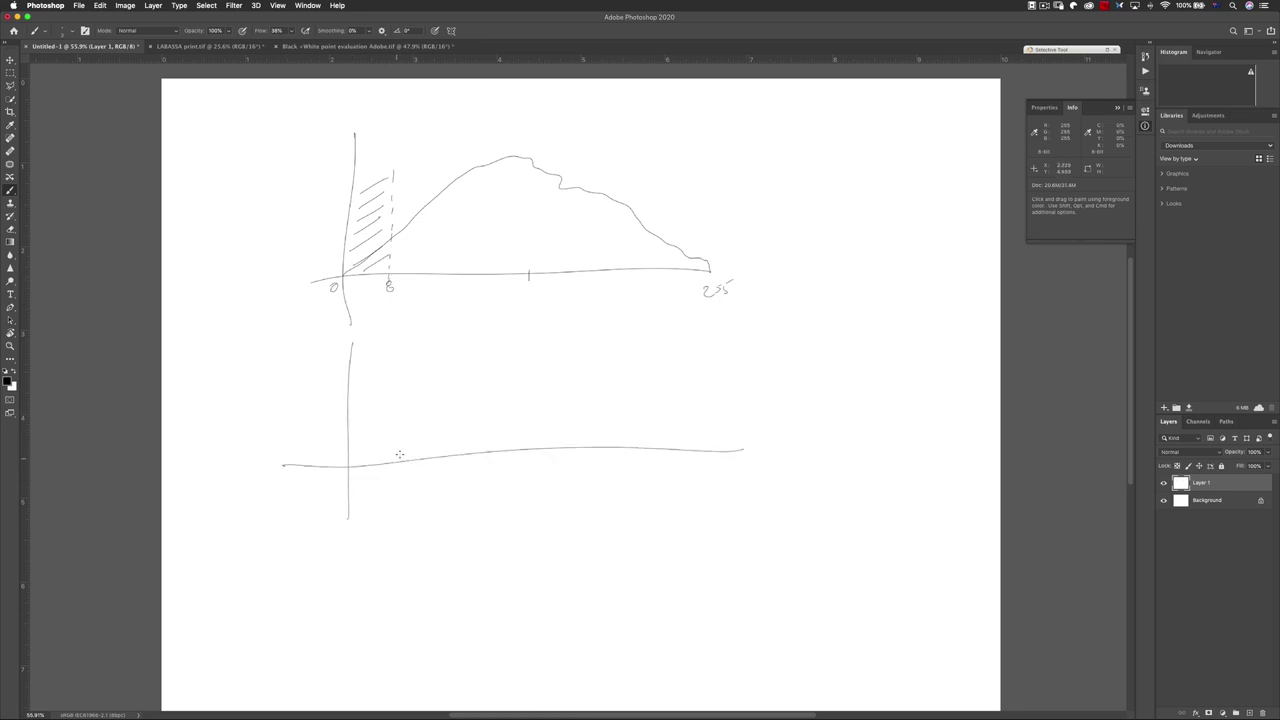
pyautogui.moveTo(336, 470); pyautogui.dragTo(339, 475)
pyautogui.moveTo(716, 462); pyautogui.dragTo(756, 478)
pyautogui.moveTo(750, 459); pyautogui.dragTo(760, 458)
pyautogui.moveTo(548, 453); pyautogui.dragTo(549, 466)
pyautogui.moveTo(376, 464)
pyautogui.mouseDown()
pyautogui.moveTo(504, 356)
pyautogui.moveTo(568, 345)
pyautogui.moveTo(619, 353)
pyautogui.moveTo(745, 455)
pyautogui.mouseUp()
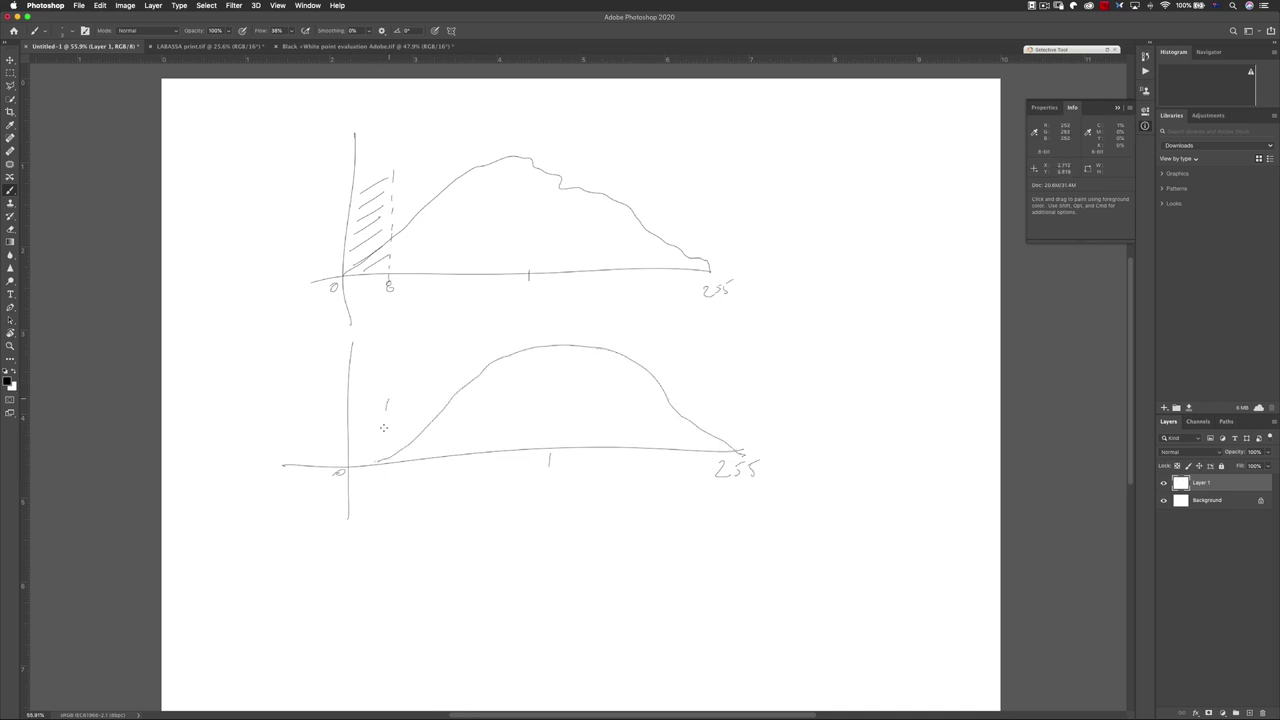
pyautogui.moveTo(383, 491); pyautogui.dragTo(386, 518)
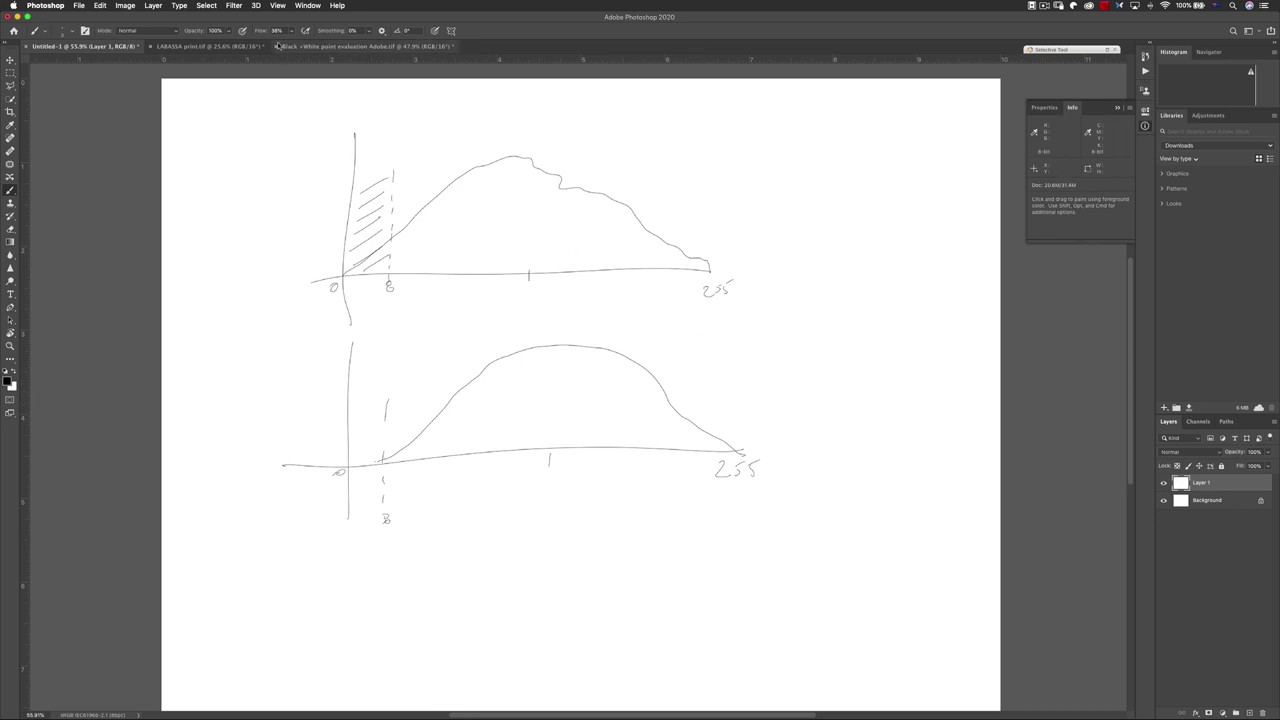
# Step: Switch to the LABASSA print.tif document and float an enlarged Layers panel beside the bride
pyautogui.click(228, 47)
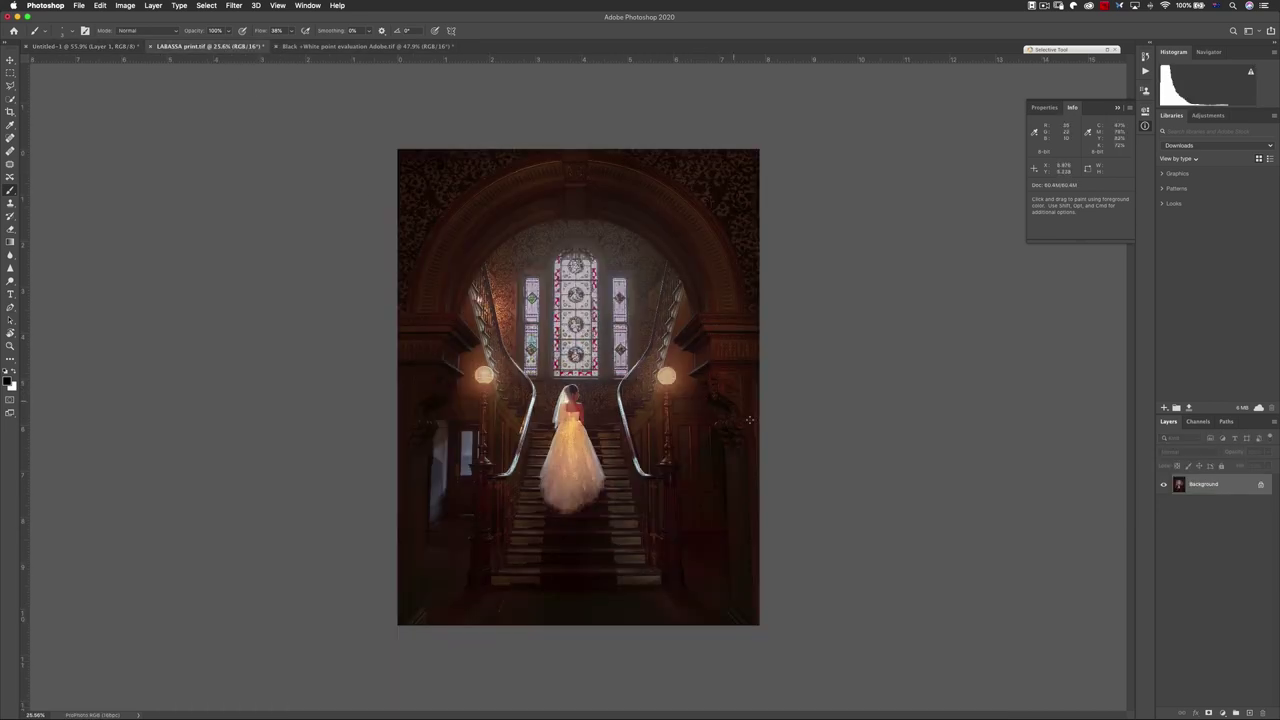
pyautogui.click(10, 345)
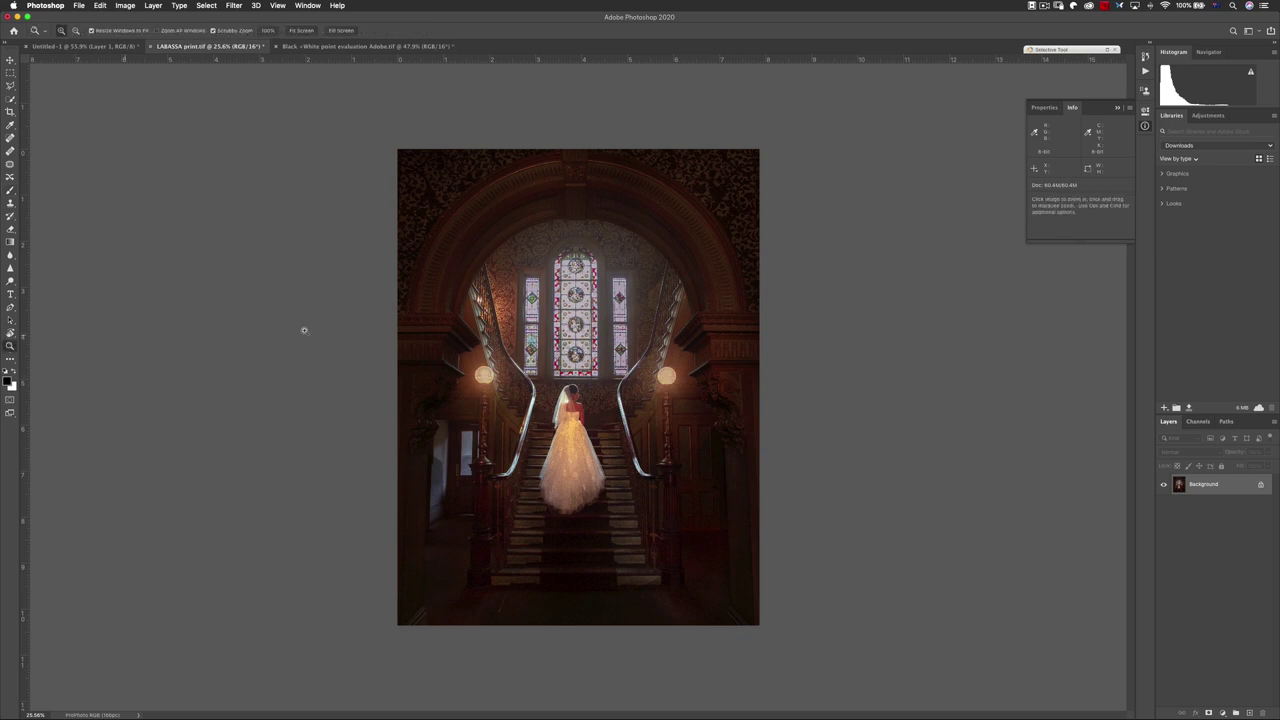
pyautogui.moveTo(656, 421); pyautogui.dragTo(668, 433)
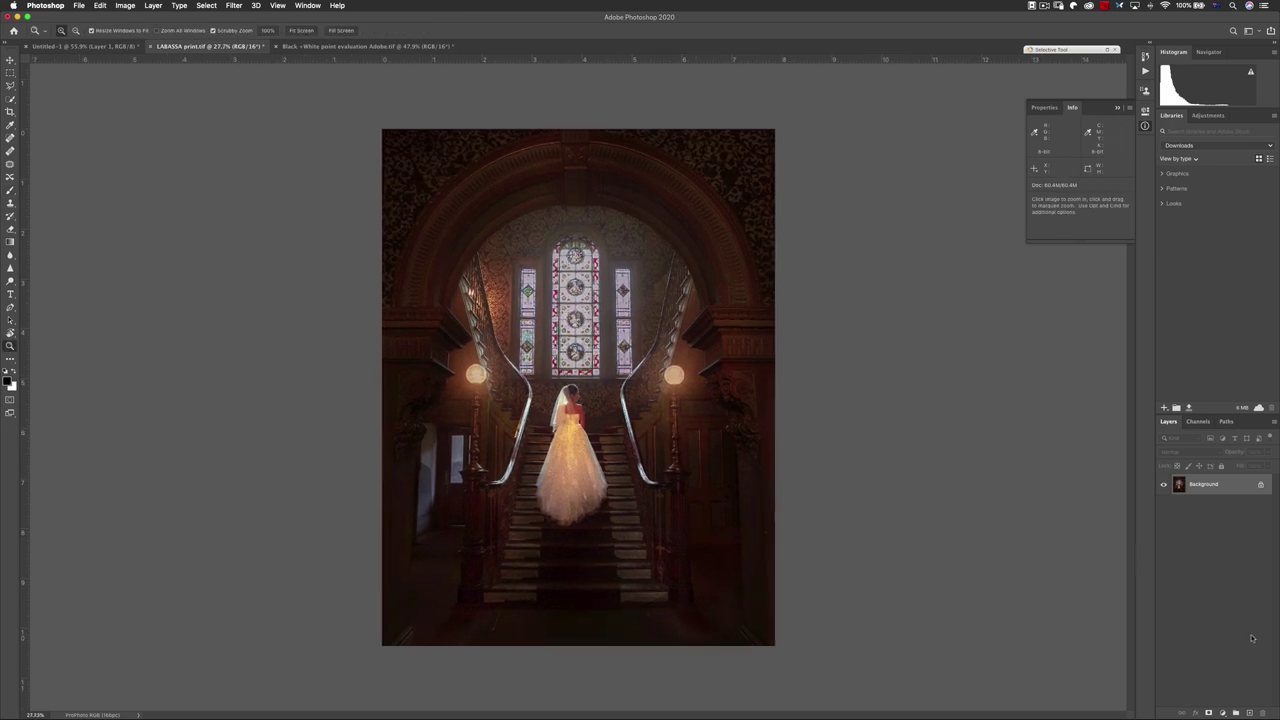
pyautogui.moveTo(1168, 421); pyautogui.dragTo(845, 79)
pyautogui.moveTo(937, 370); pyautogui.dragTo(1062, 521)
pyautogui.moveTo(951, 70); pyautogui.dragTo(913, 85)
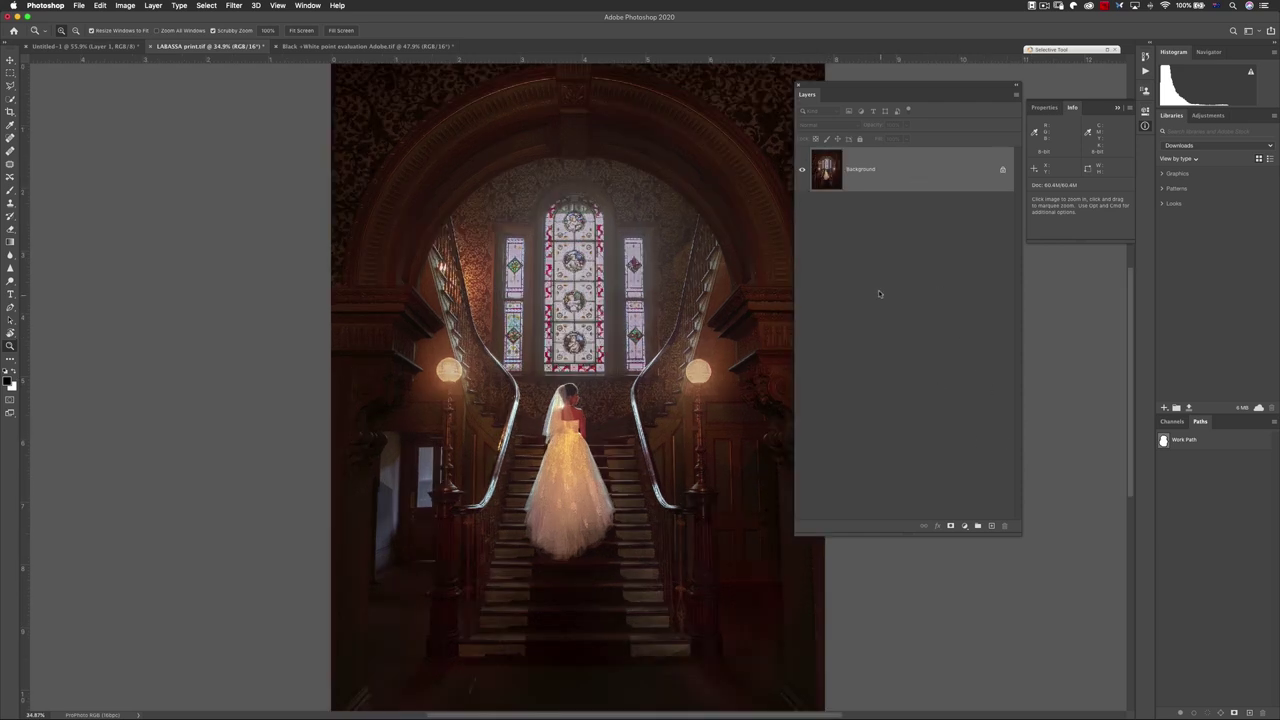
# Step: Add a Levels adjustment layer above the Background and move its properties clear of the bride and staircase
pyautogui.click(965, 526)
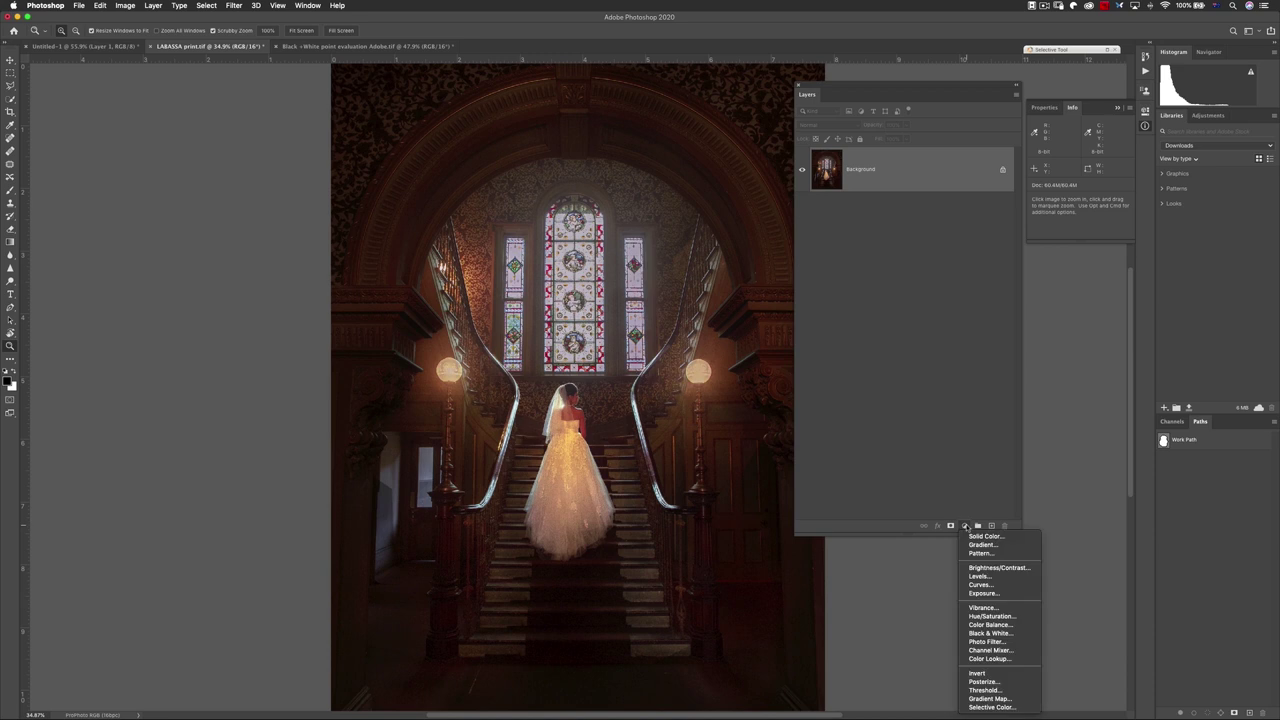
pyautogui.click(982, 576)
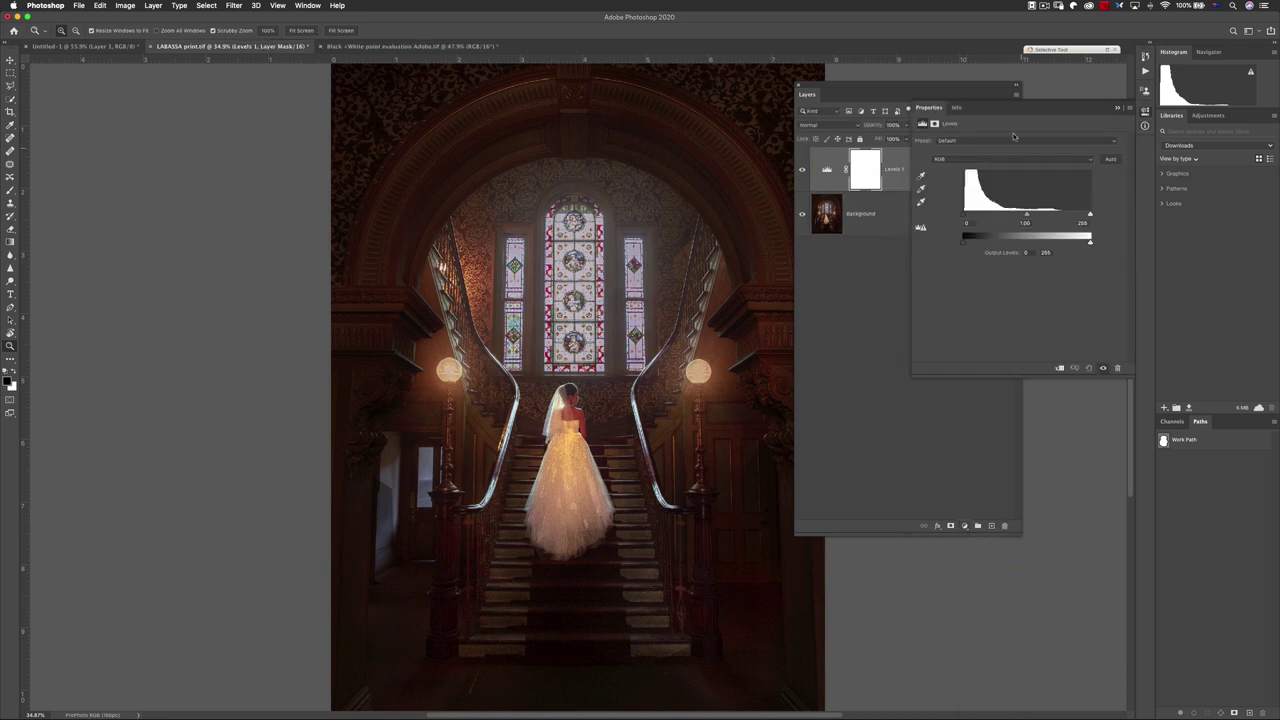
pyautogui.moveTo(975, 107); pyautogui.dragTo(246, 106)
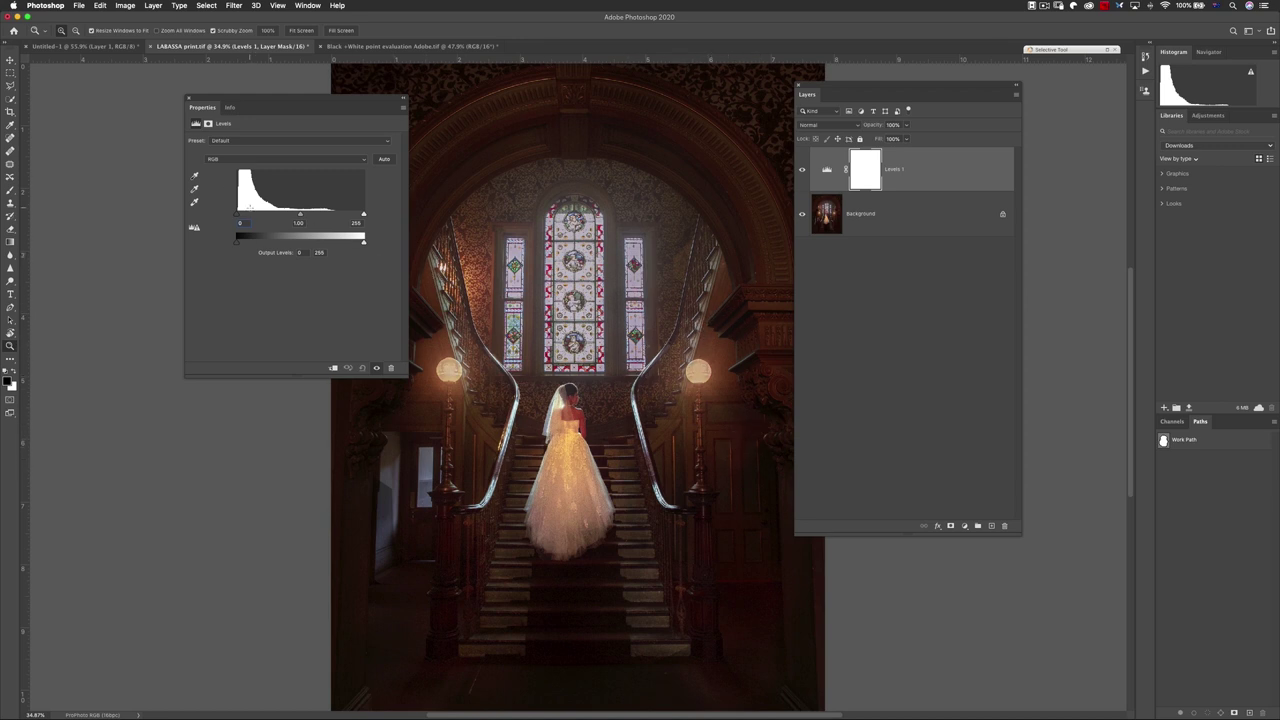
# Step: Preview the image's shadow clipping by varying the Levels black input point slightly, ending with it at 0
pyautogui.press('alt')
pyautogui.keyDown('alt'); pyautogui.click(238, 218); pyautogui.keyUp('alt')
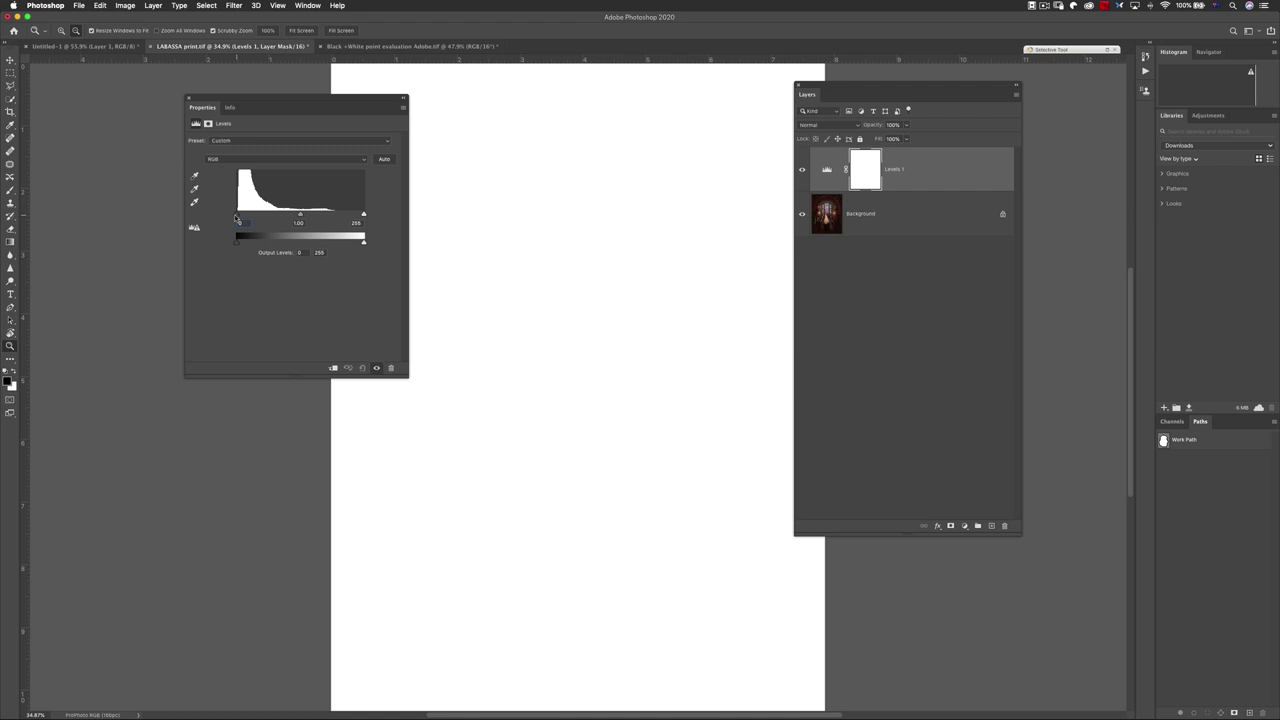
pyautogui.moveTo(236, 215); pyautogui.dragTo(237, 215)
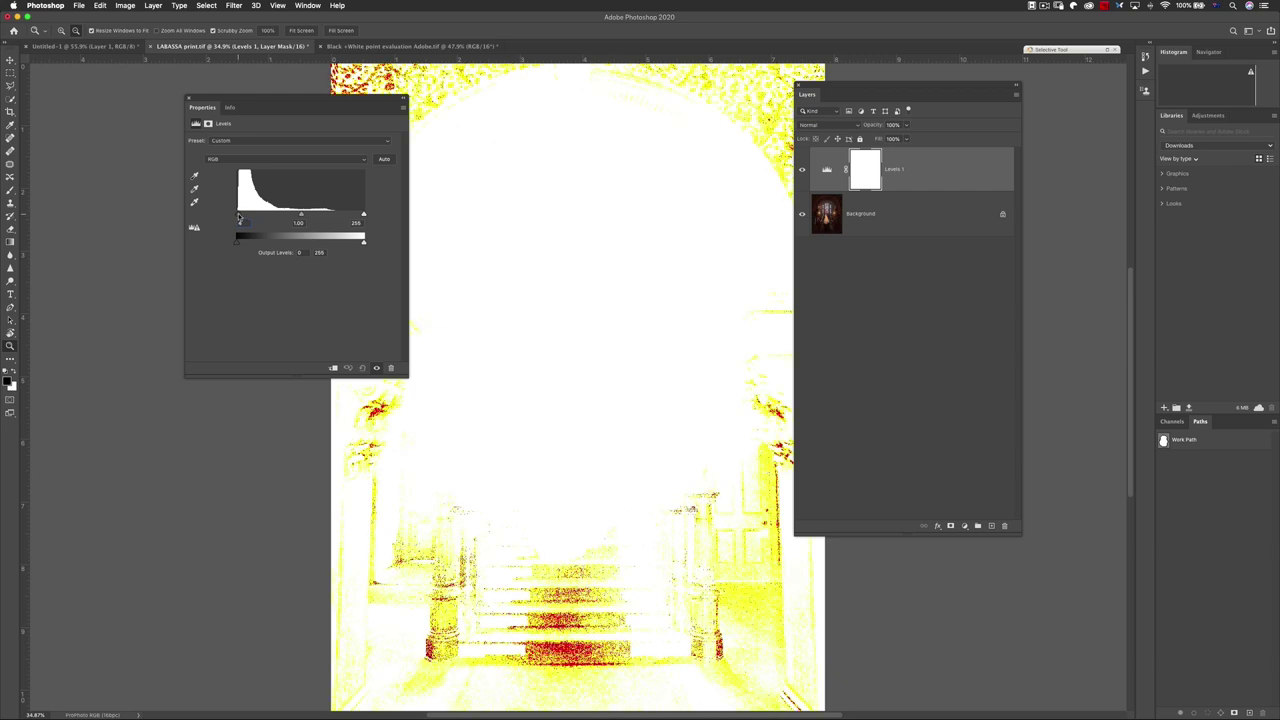
pyautogui.moveTo(239, 217); pyautogui.dragTo(239, 218)
pyautogui.moveTo(239, 218); pyautogui.dragTo(240, 218)
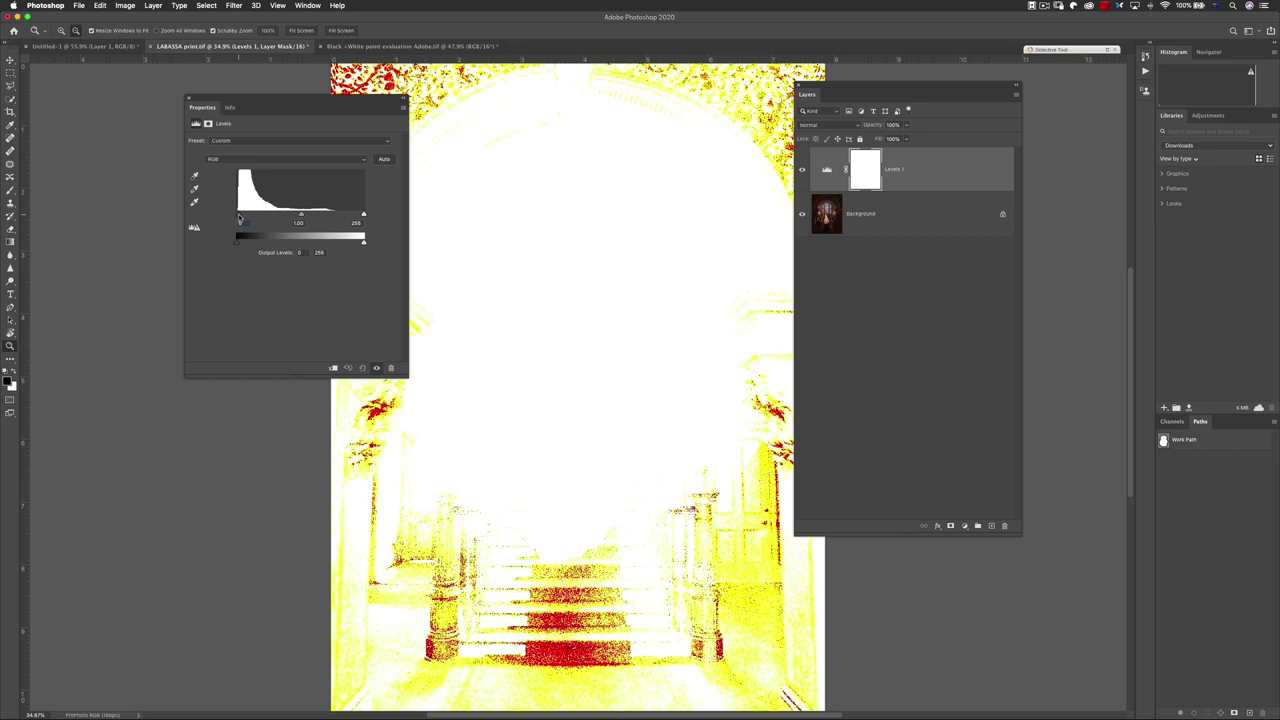
pyautogui.moveTo(240, 218); pyautogui.dragTo(240, 218)
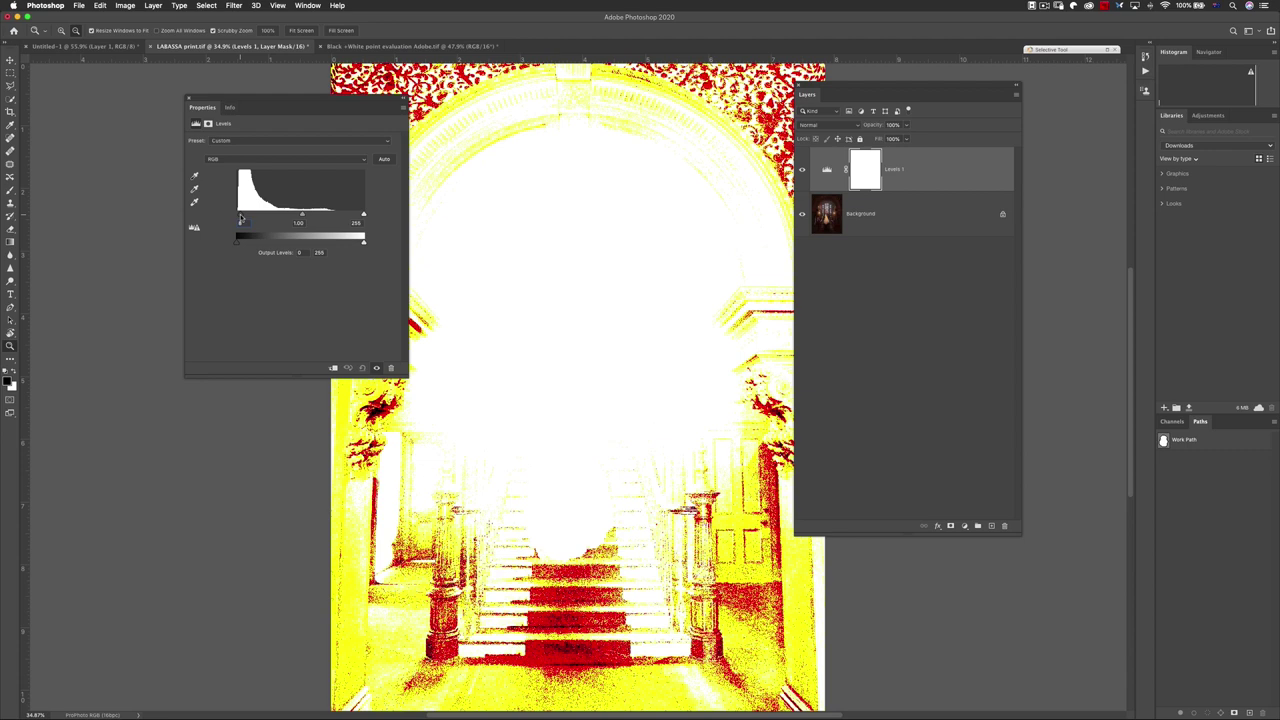
pyautogui.moveTo(240, 218); pyautogui.dragTo(240, 218)
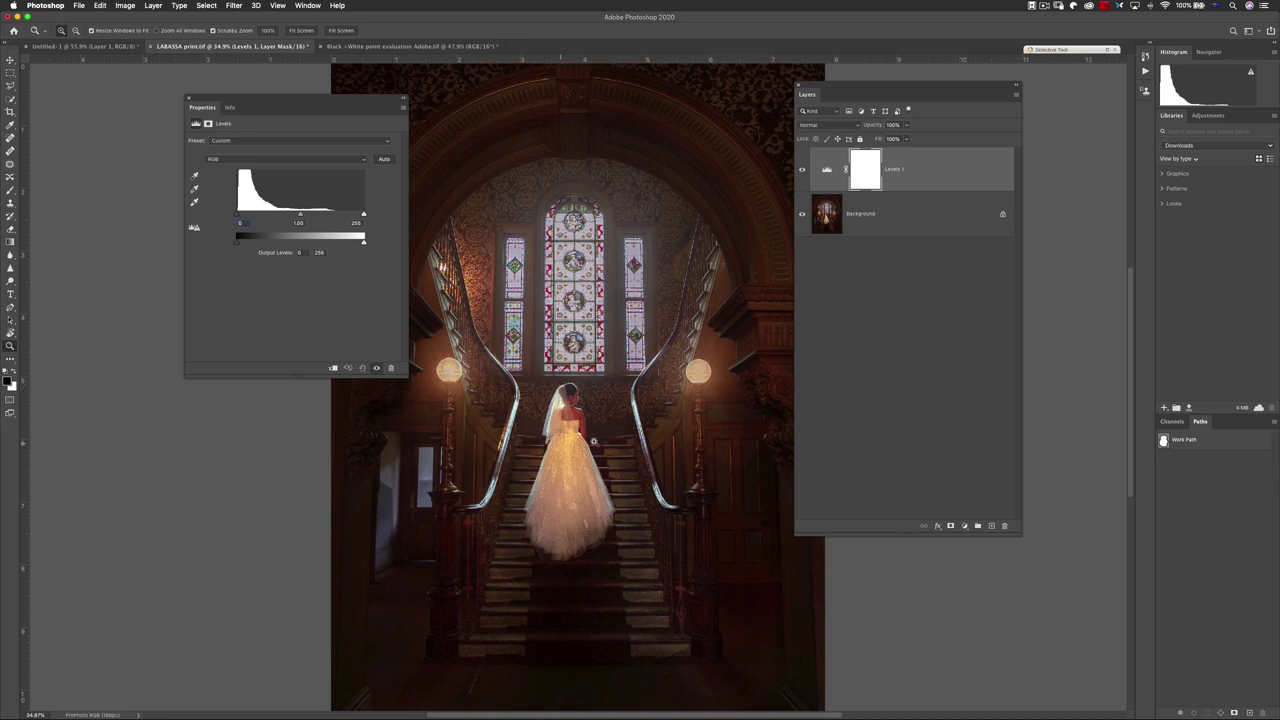
# Step: Raise the black output level of the Levels adjustment slightly above 0, keeping its properties clear of the photo
pyautogui.moveTo(345, 103); pyautogui.dragTo(295, 100)
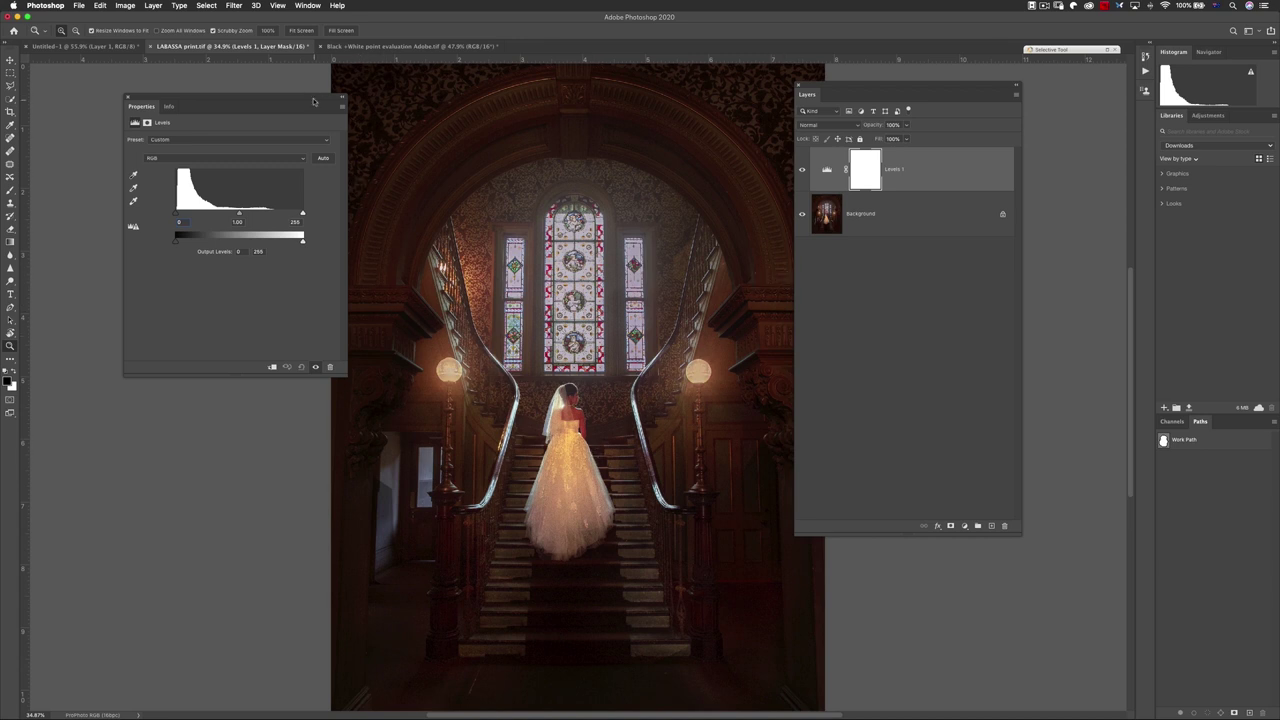
pyautogui.moveTo(316, 100); pyautogui.dragTo(323, 102)
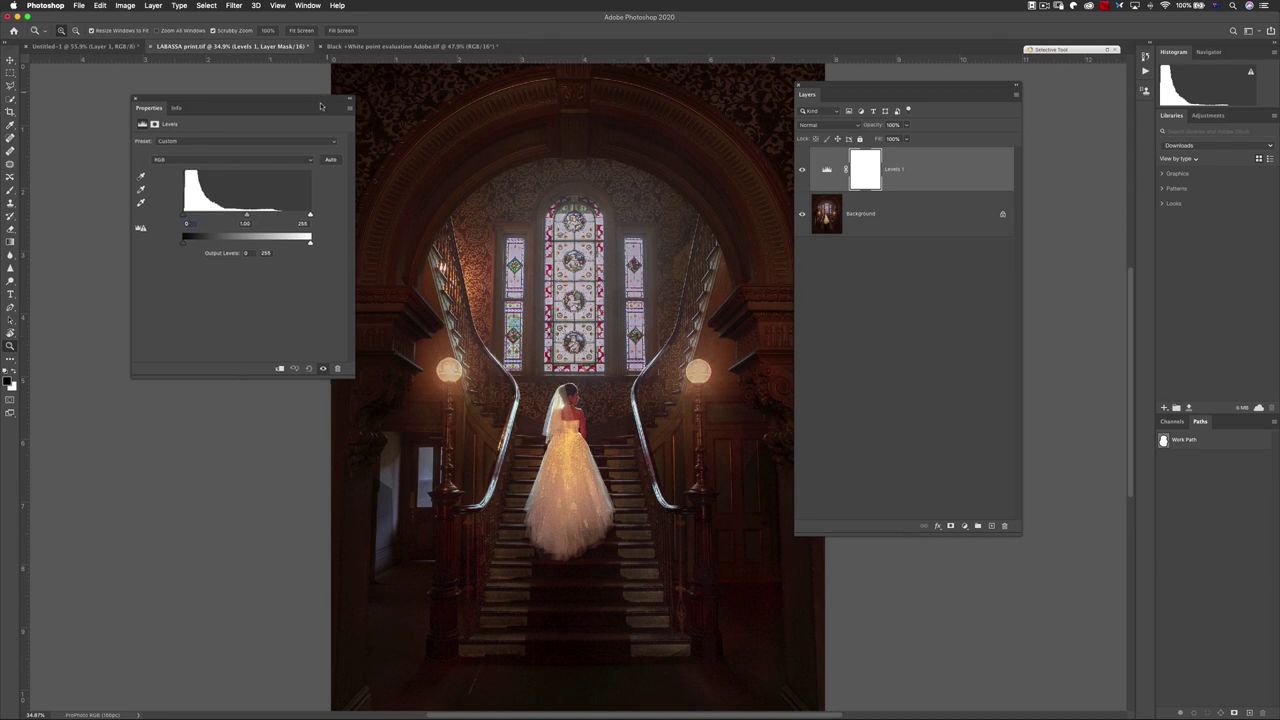
pyautogui.click(245, 254)
pyautogui.write('4')
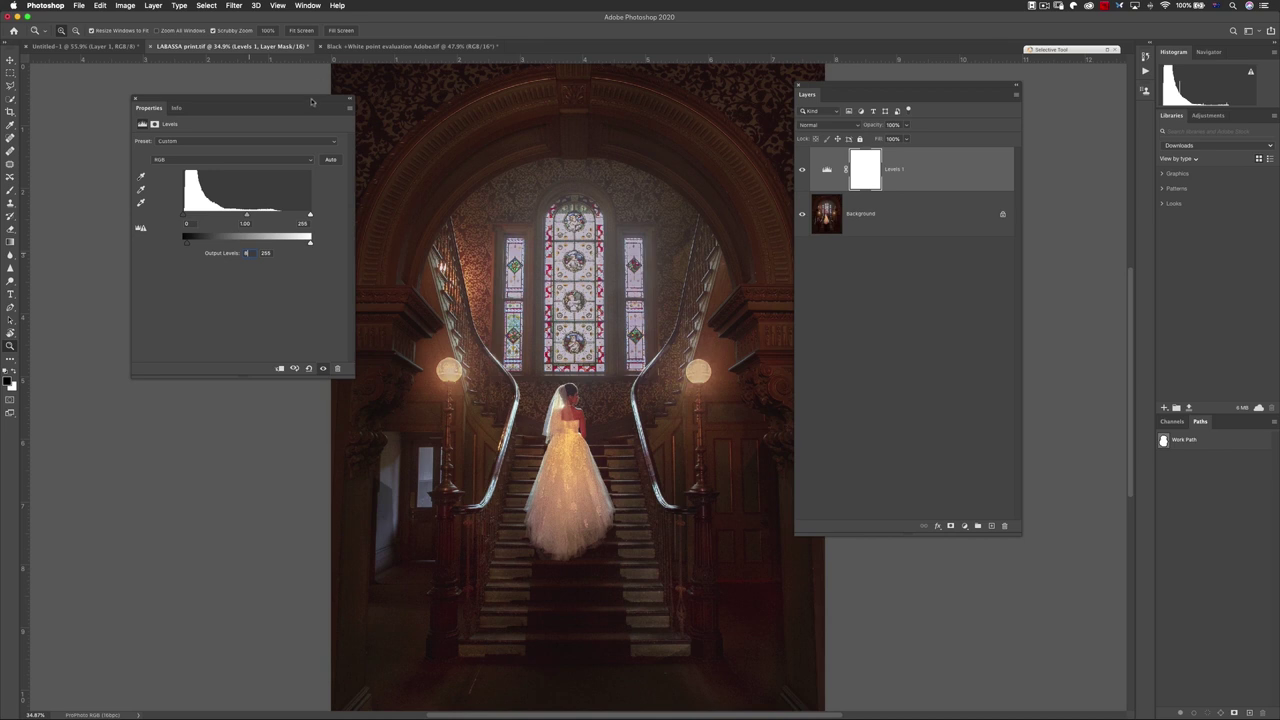
pyautogui.moveTo(322, 100); pyautogui.dragTo(302, 98)
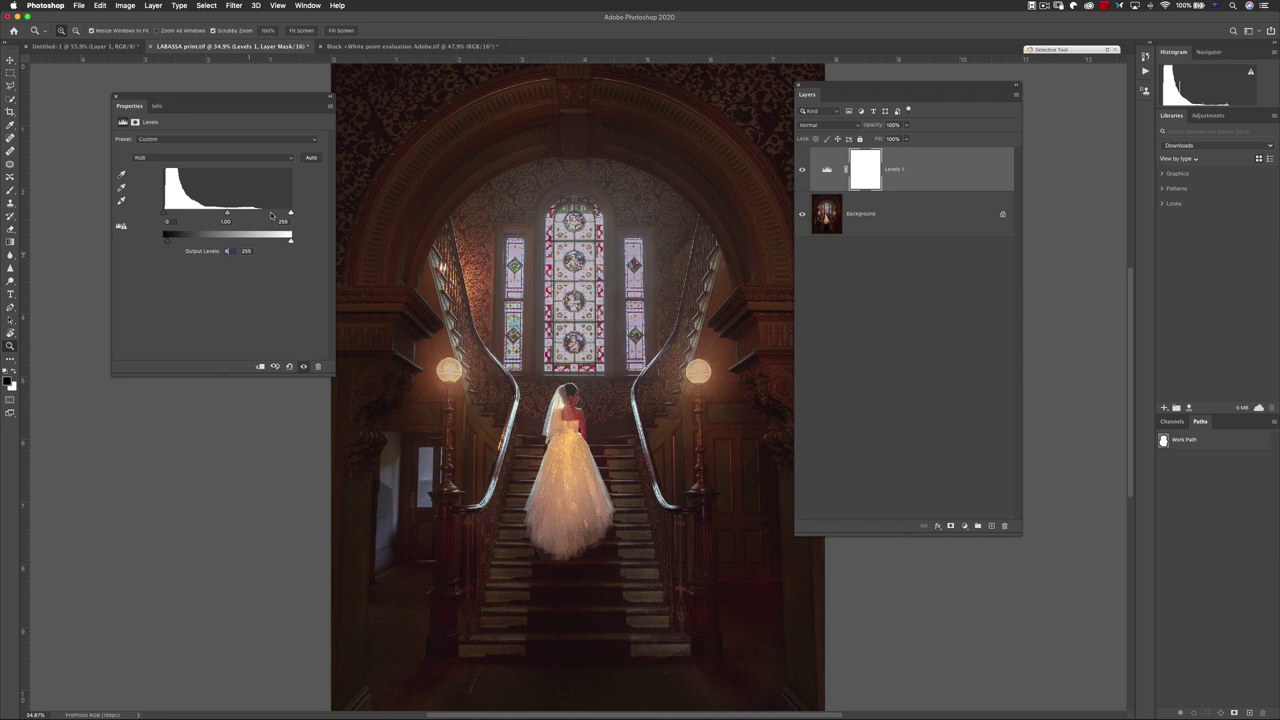
# Step: Add a second Levels adjustment layer at the top of the stack and name it "check"
pyautogui.click(964, 526)
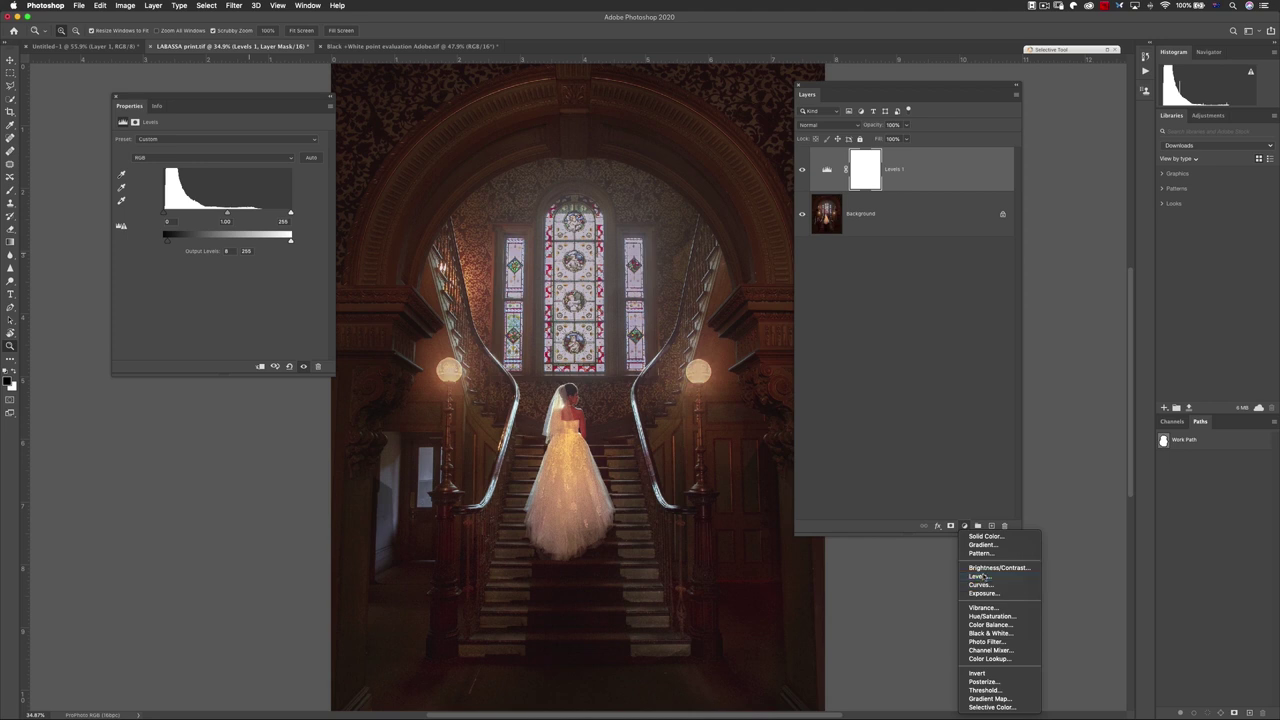
pyautogui.click(982, 576)
pyautogui.doubleClick(897, 169)
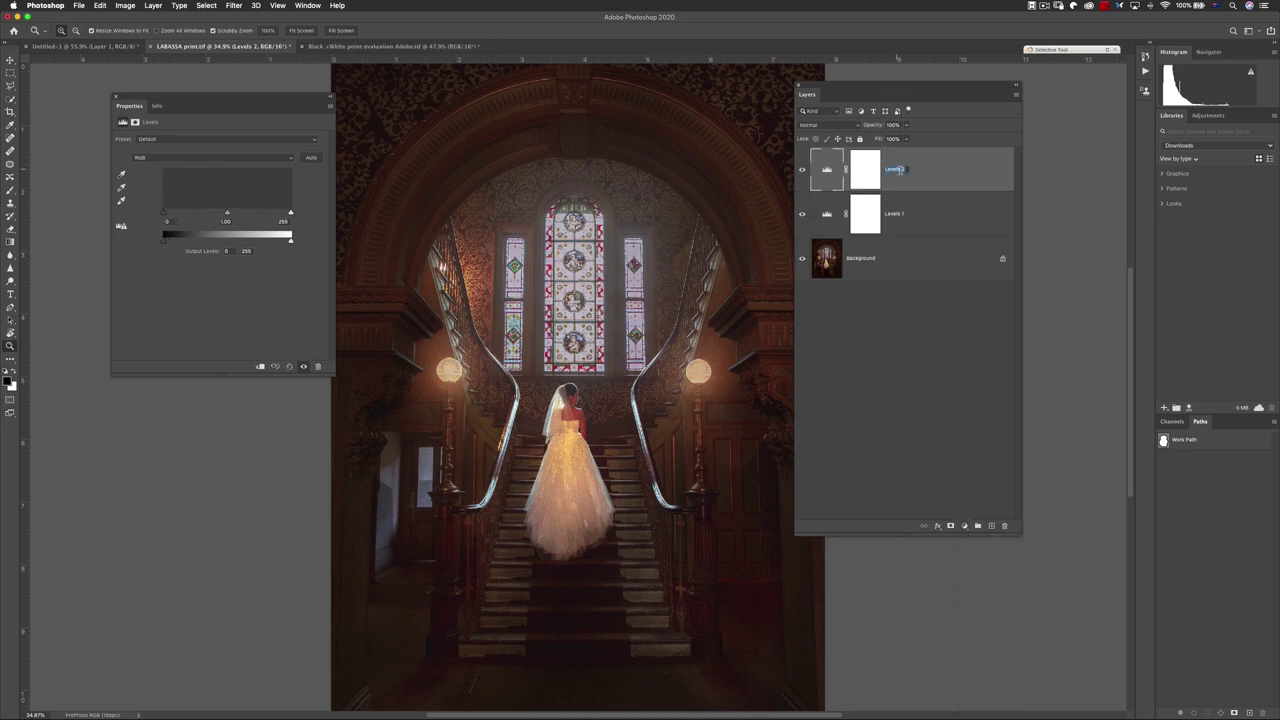
pyautogui.write('cr')
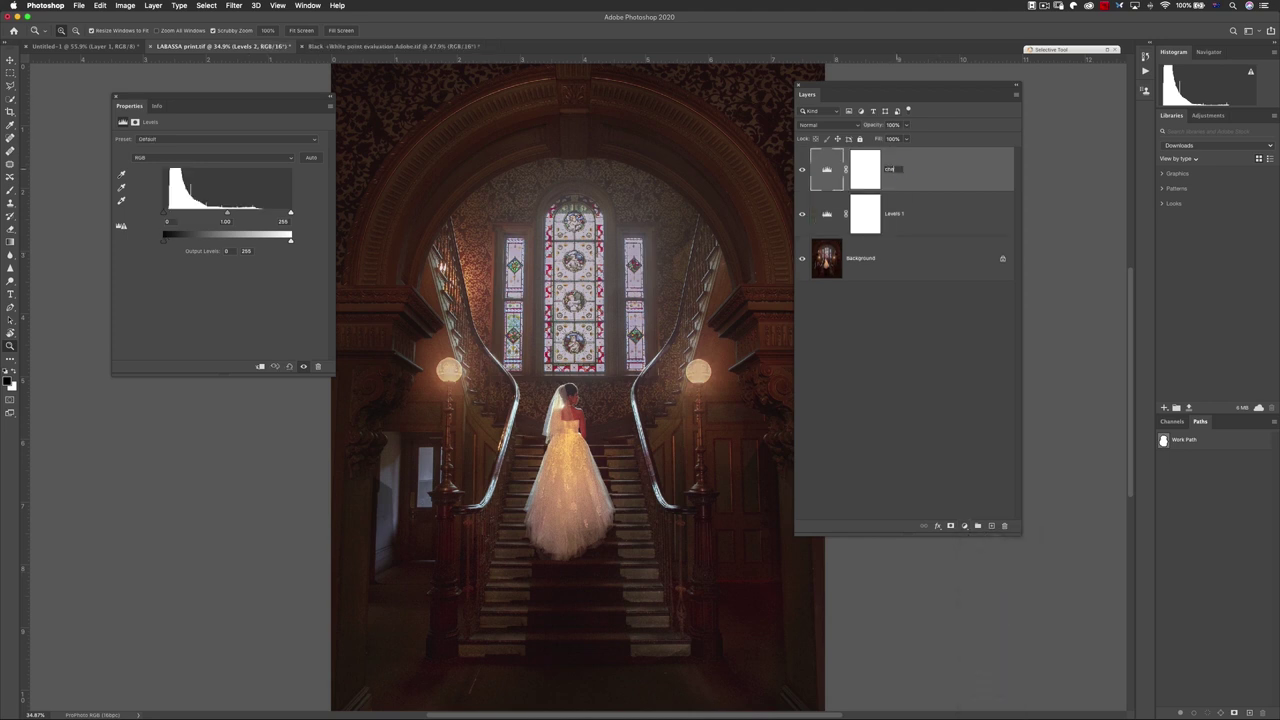
pyautogui.press('Return')
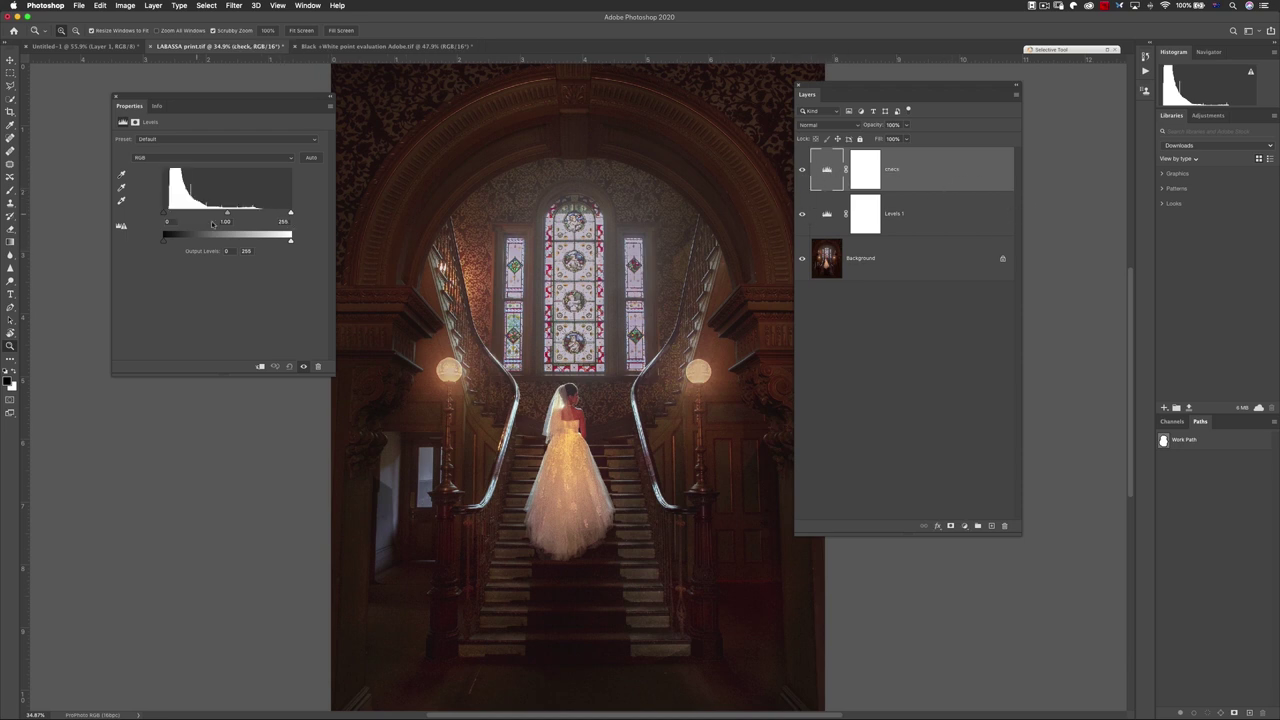
# Step: Rename the first Levels layer, directly above the Background, as "adjustment"
pyautogui.click(827, 218)
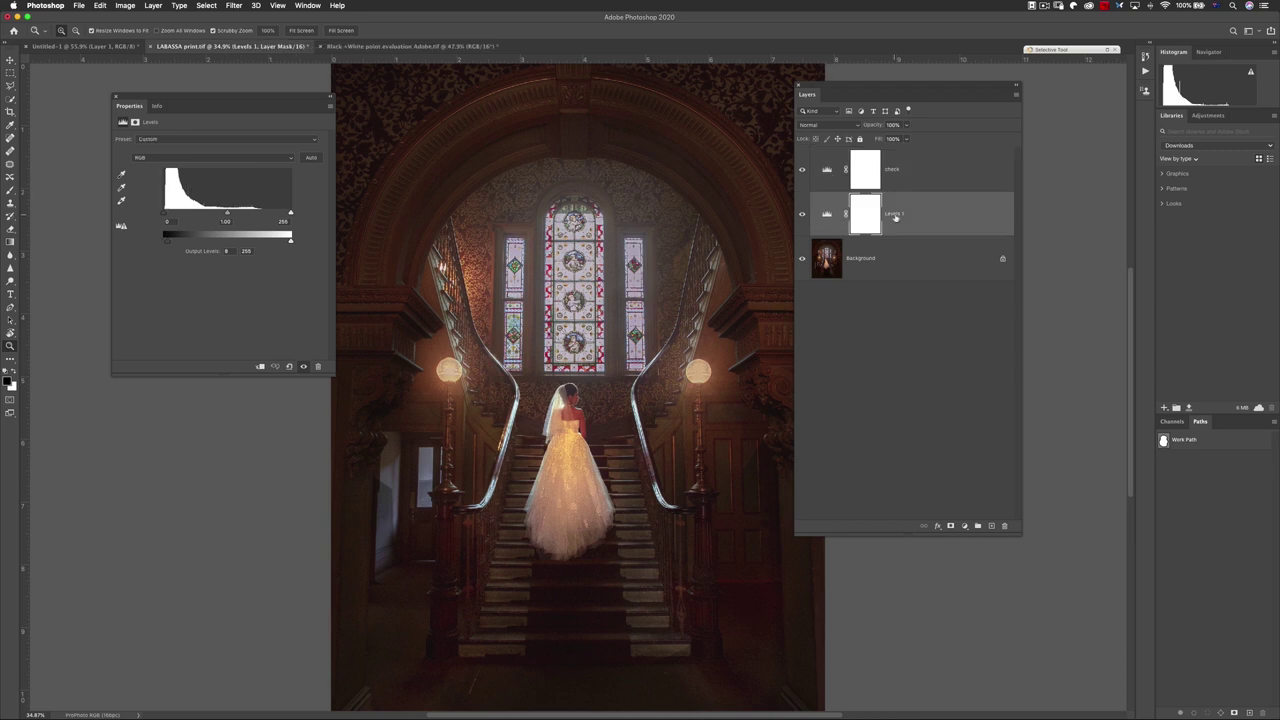
pyautogui.doubleClick(898, 214)
pyautogui.write('d')
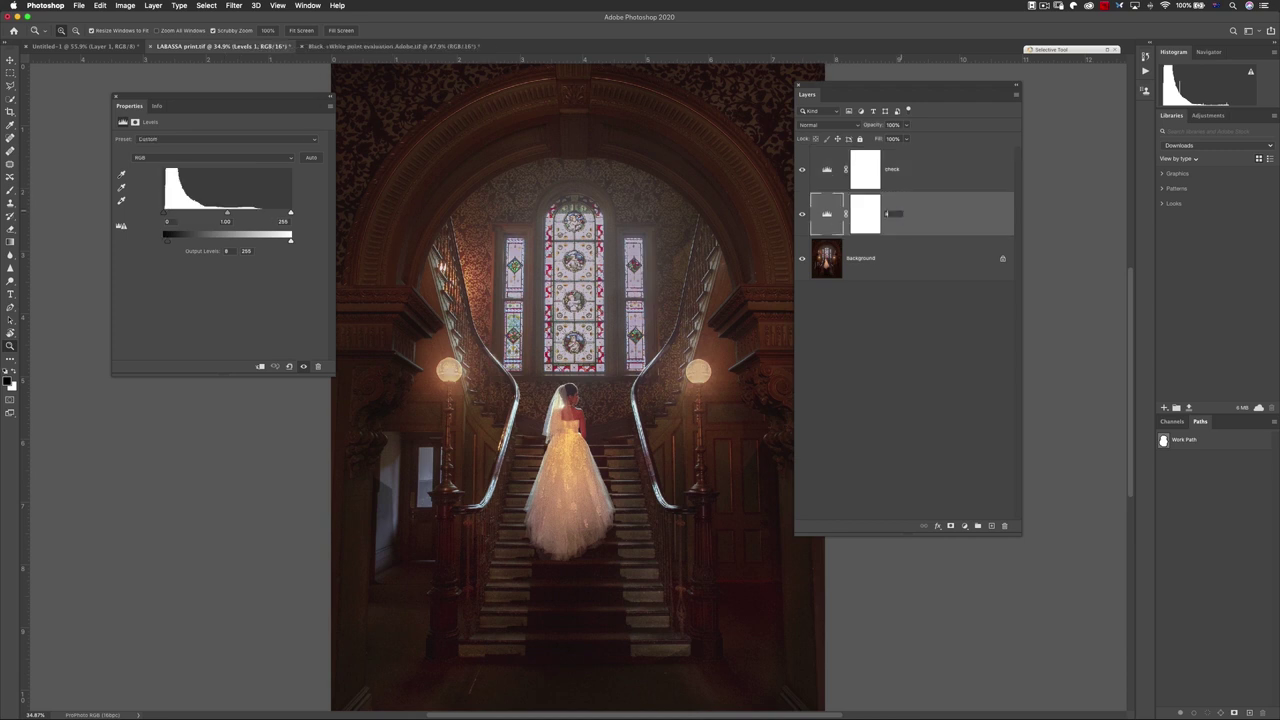
pyautogui.write('djustment')
pyautogui.press('Return')
# Step: Compare the check layer's histogram with the adjustment layer hidden and shown, ending with the layer shown
pyautogui.click(802, 215)
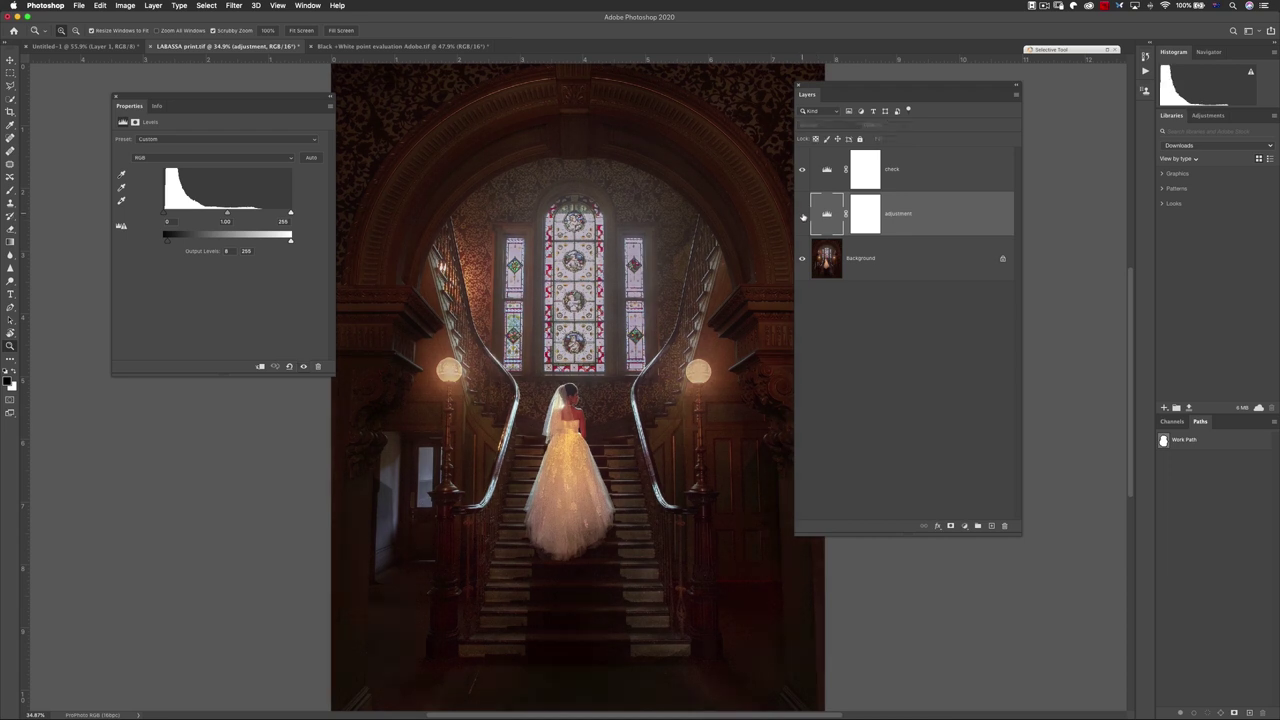
pyautogui.click(802, 217)
pyautogui.click(824, 173)
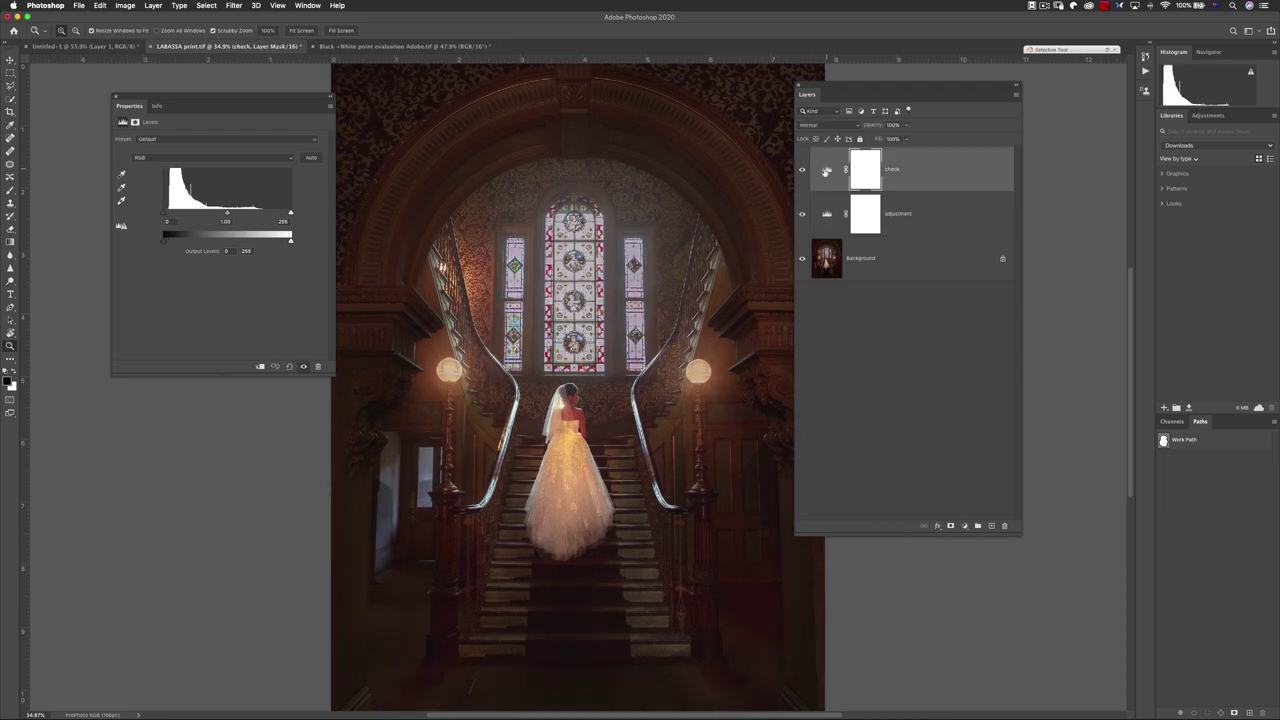
pyautogui.click(802, 216)
pyautogui.click(802, 216)
pyautogui.click(802, 216)
pyautogui.click(802, 216)
pyautogui.click(801, 215)
pyautogui.click(801, 215)
# Step: Move the floating panels away from the photo and add a Curves adjustment layer between the adjustment and check layers
pyautogui.moveTo(958, 87); pyautogui.dragTo(1006, 87)
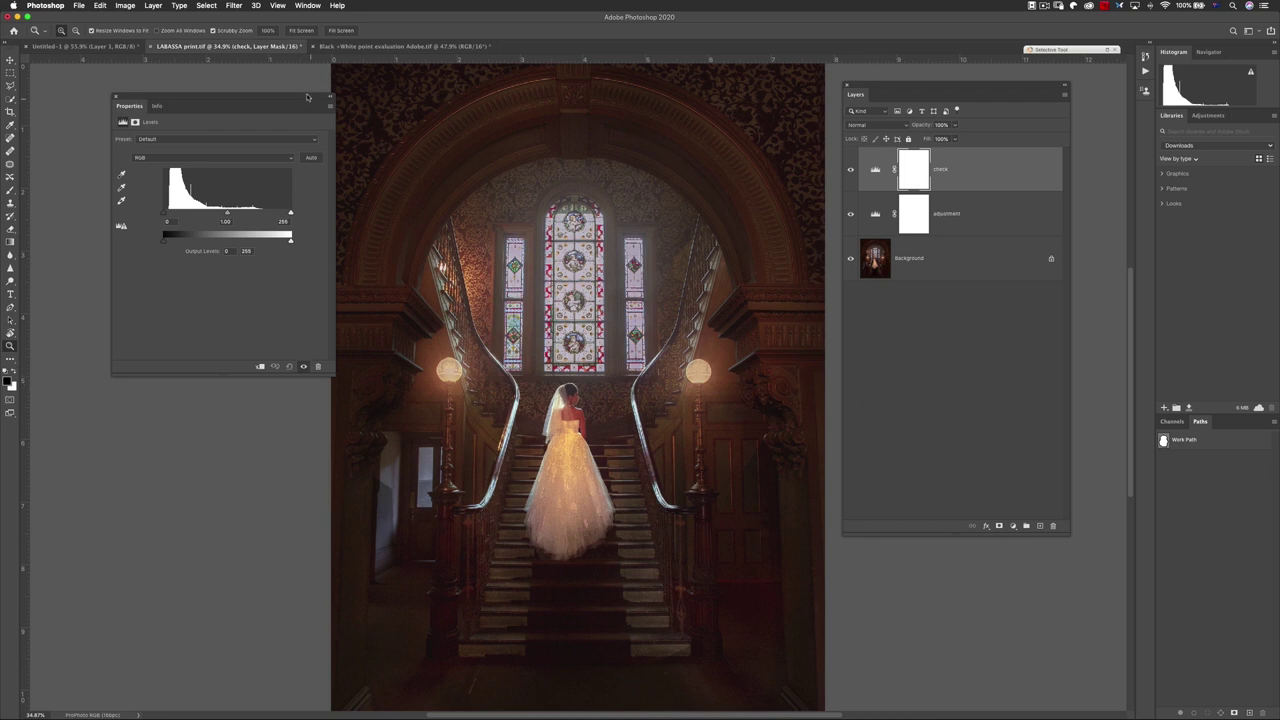
pyautogui.moveTo(313, 97); pyautogui.dragTo(297, 96)
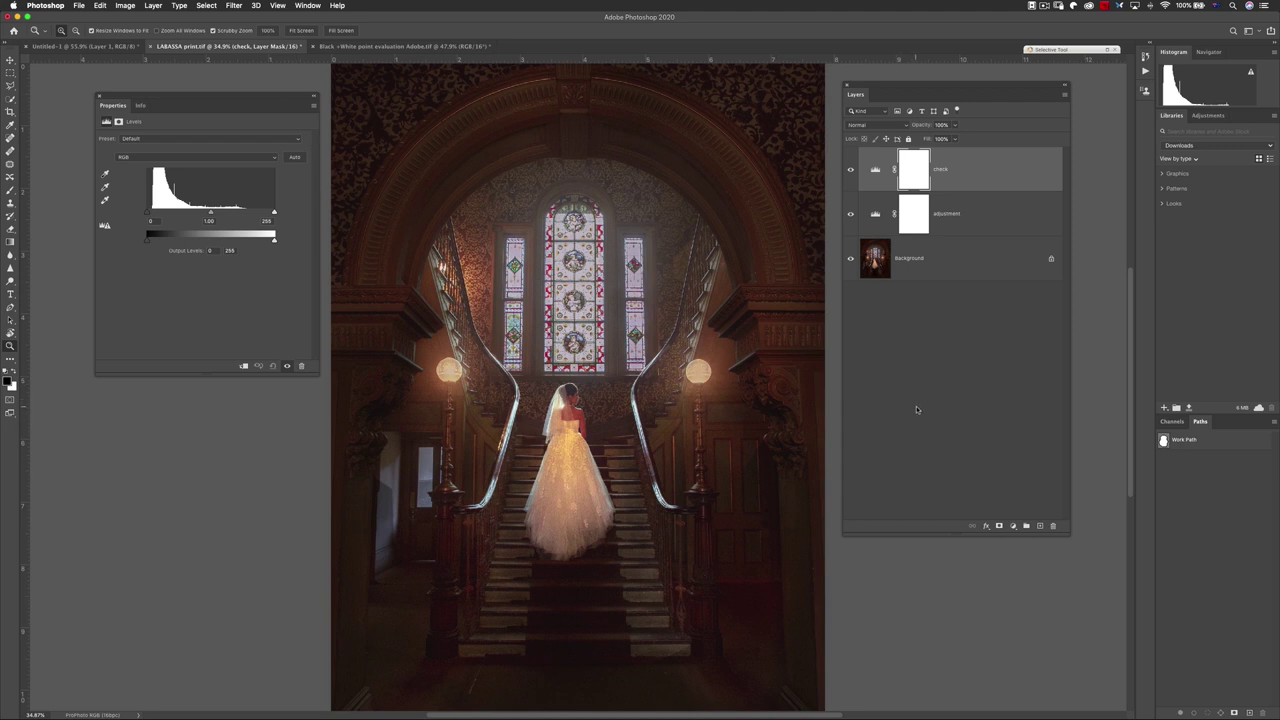
pyautogui.click(976, 216)
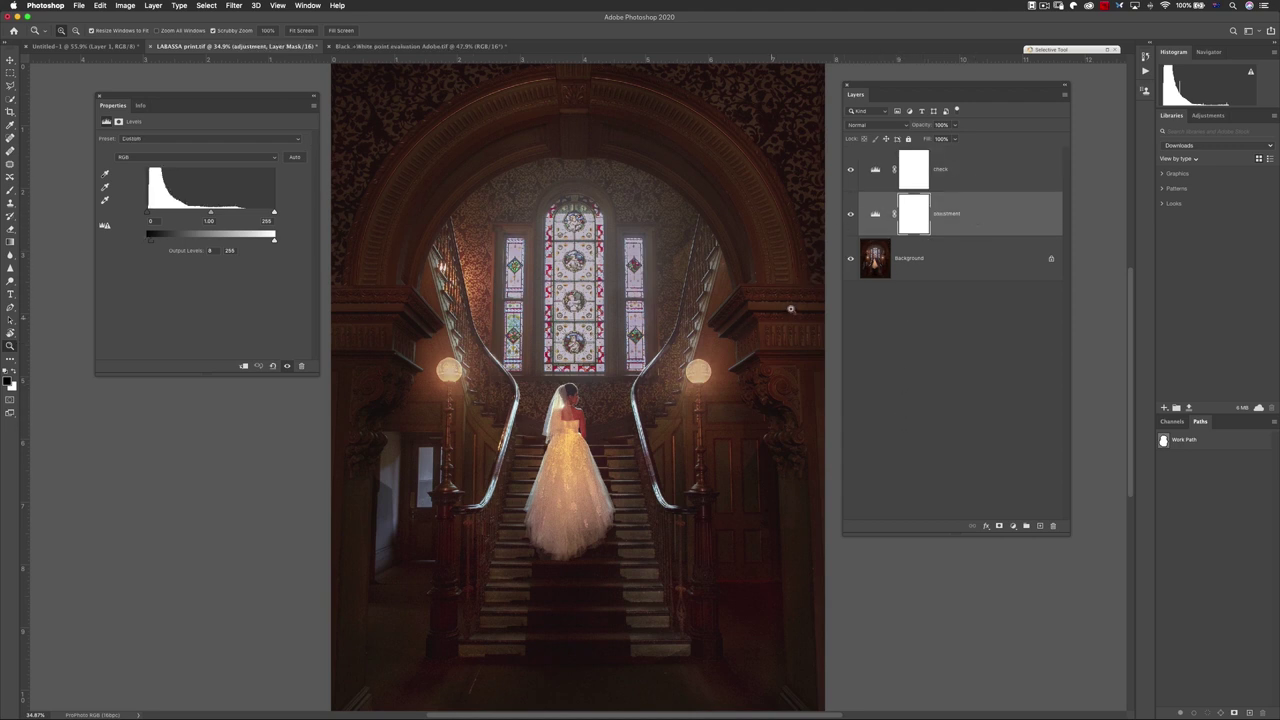
pyautogui.click(1013, 526)
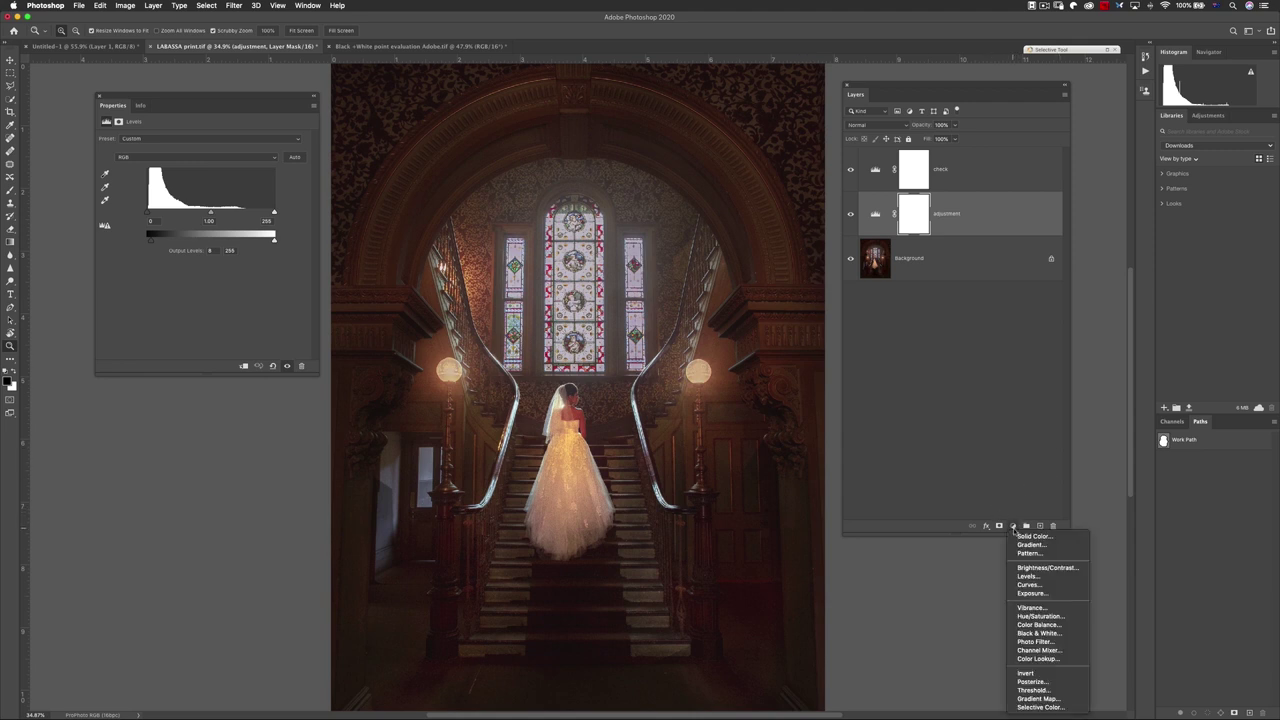
pyautogui.click(1029, 584)
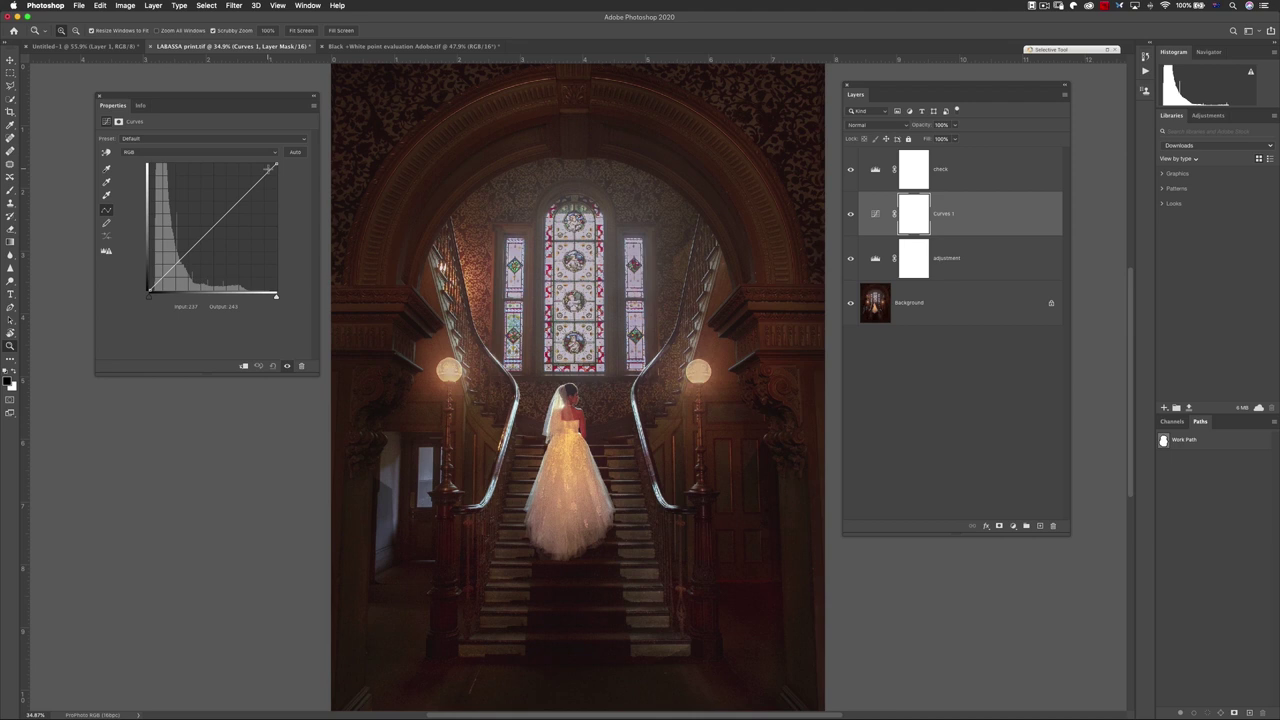
# Step: Hide the adjustment layer and raise the Curves layer's black point to output 8 at input 0
pyautogui.click(851, 259)
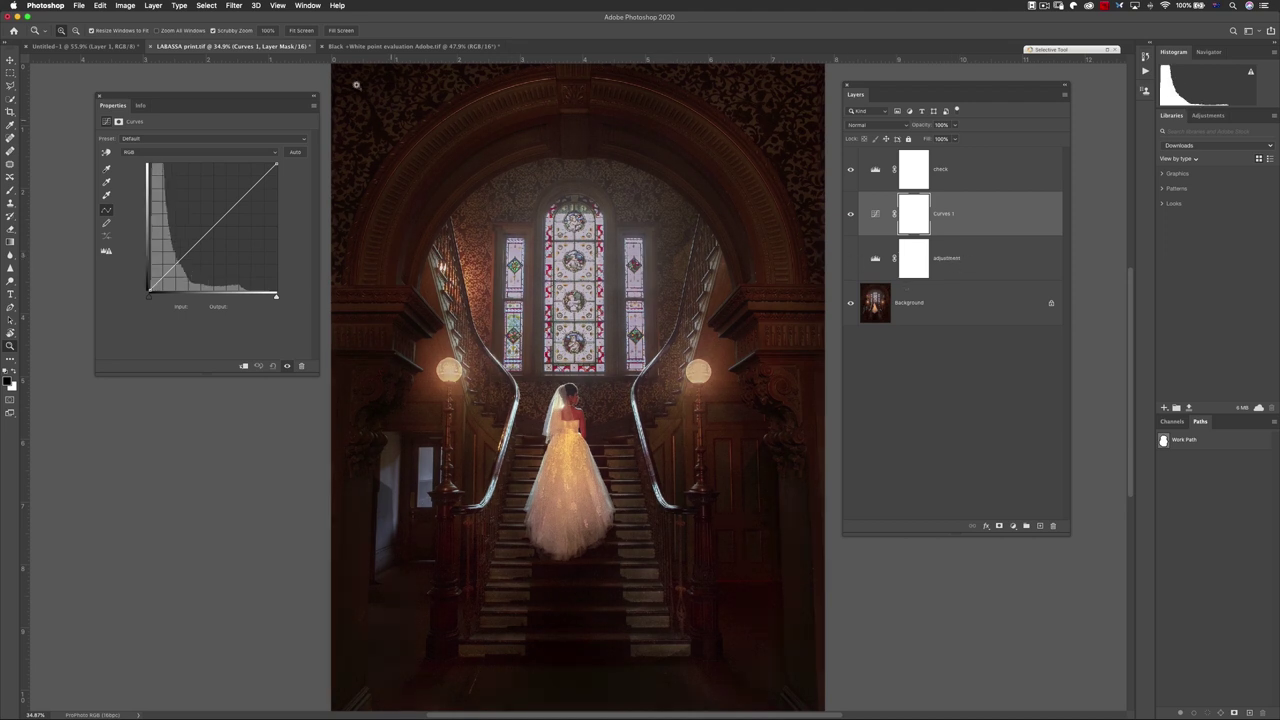
pyautogui.moveTo(279, 95); pyautogui.dragTo(778, 96)
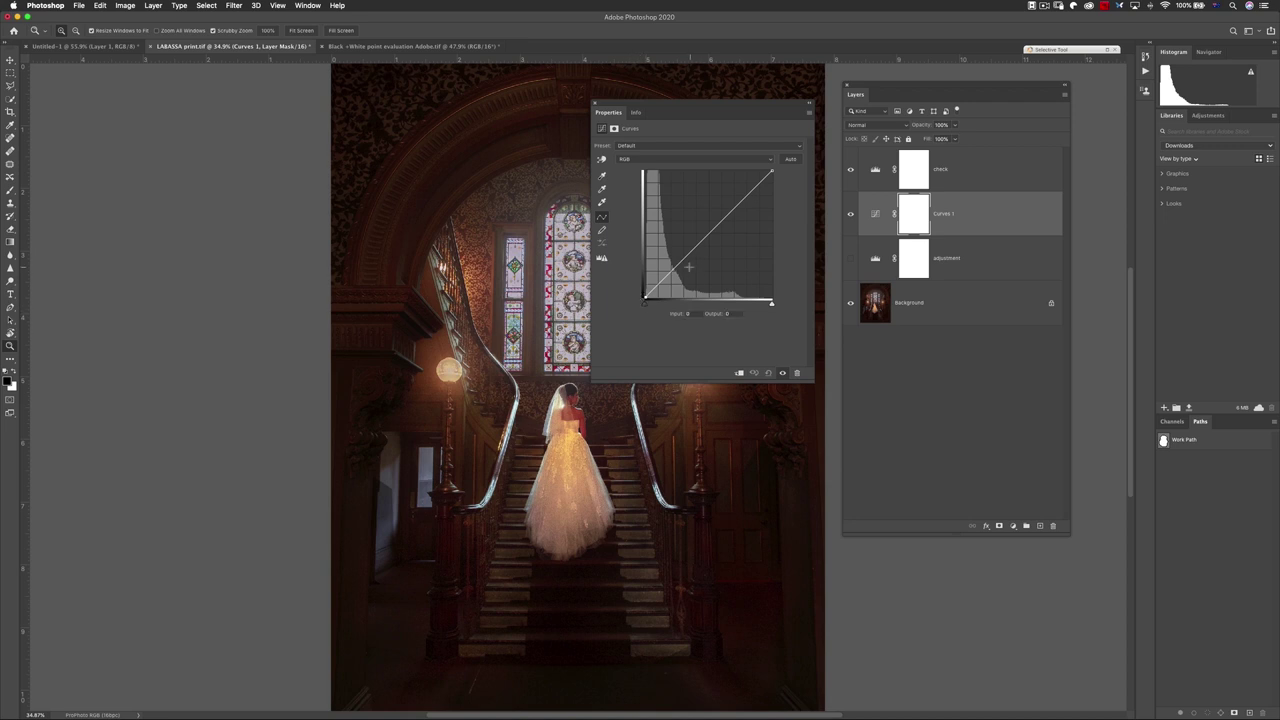
pyautogui.press('Up')
pyautogui.press('Up')
pyautogui.press('Up')
pyautogui.press('Up')
pyautogui.press('Up')
pyautogui.press('Up')
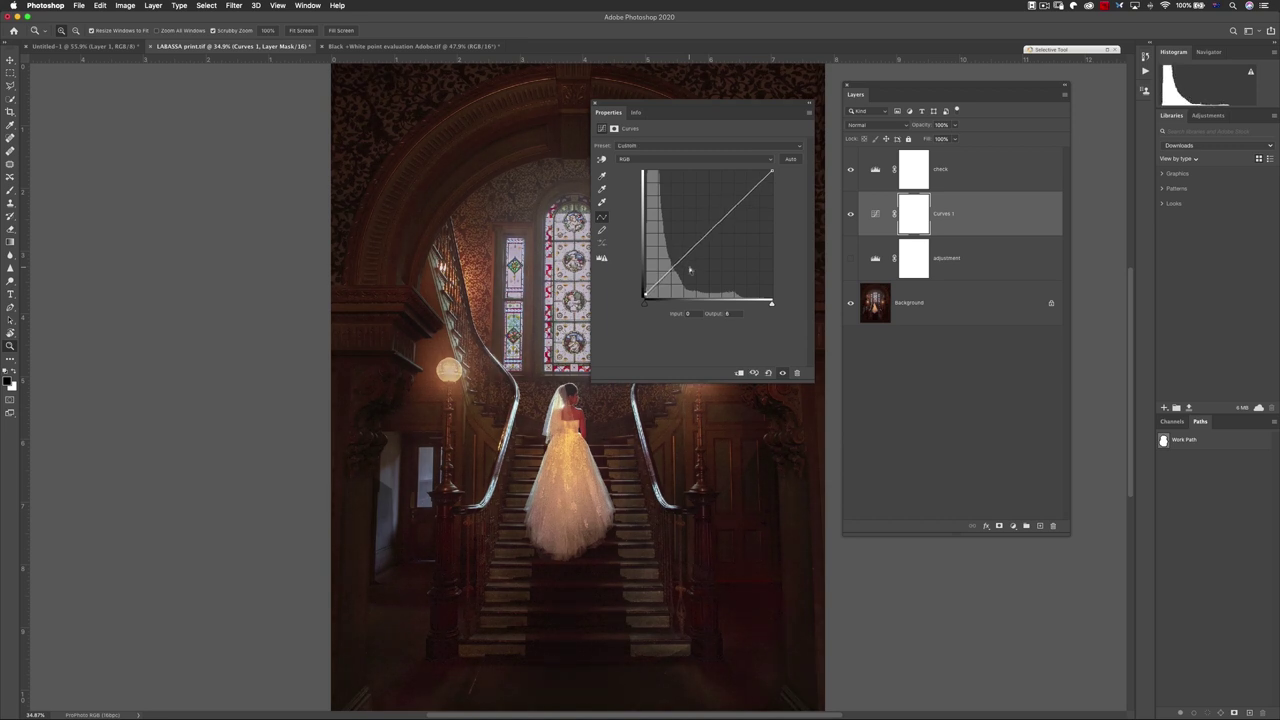
pyautogui.press('Up')
pyautogui.moveTo(743, 104); pyautogui.dragTo(259, 156)
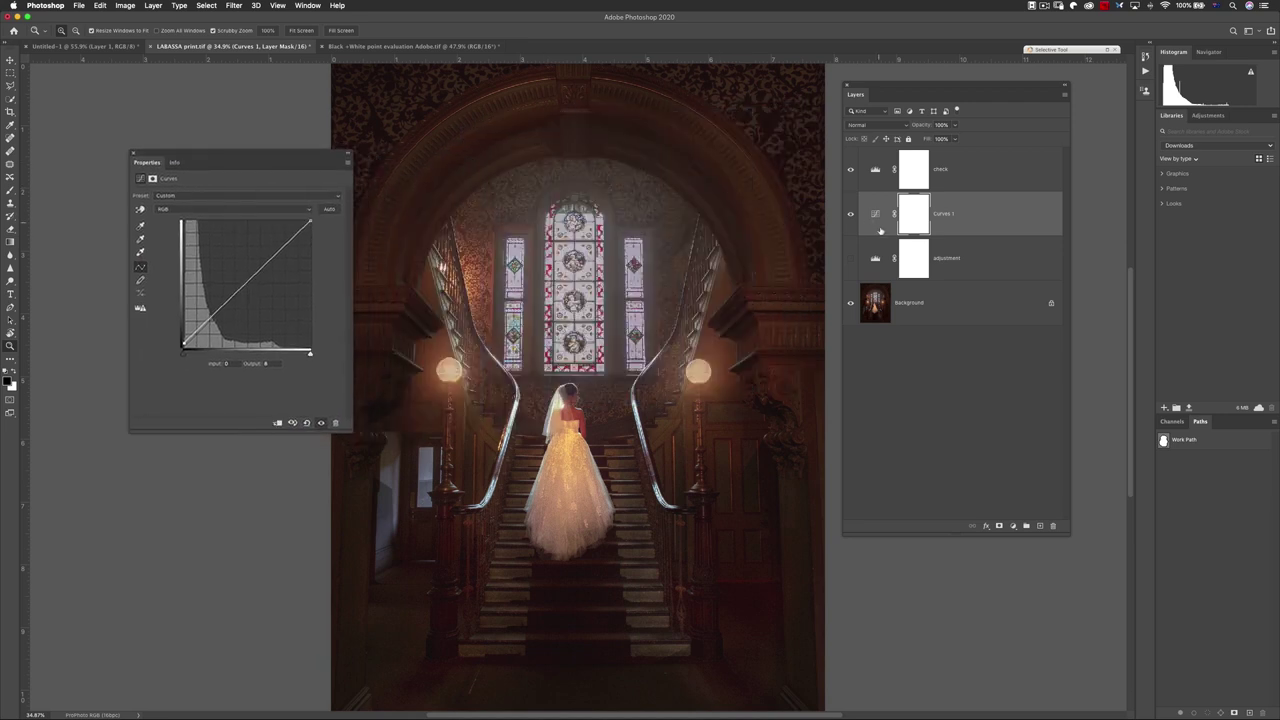
# Step: Compare the check layer's histogram with the Curves layer hidden and shown, ending with the Curves layer shown
pyautogui.click(851, 216)
pyautogui.click(851, 216)
pyautogui.click(876, 171)
pyautogui.click(851, 216)
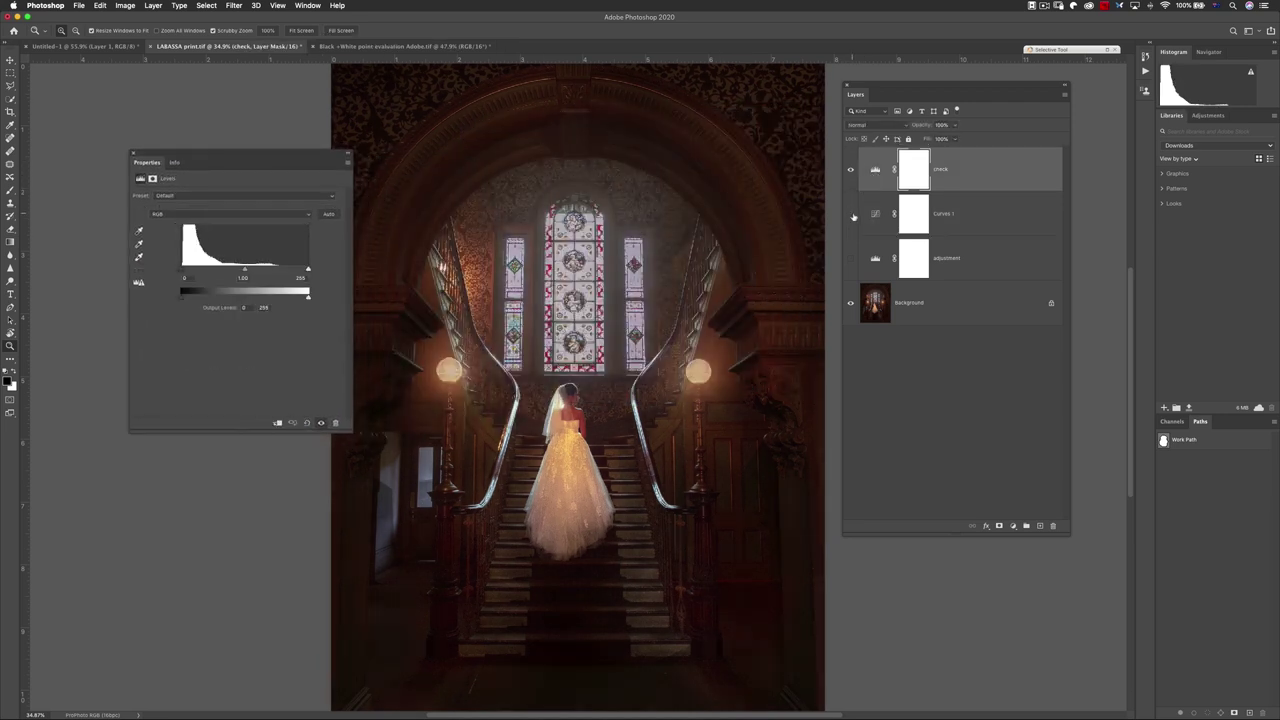
pyautogui.click(851, 216)
pyautogui.click(851, 216)
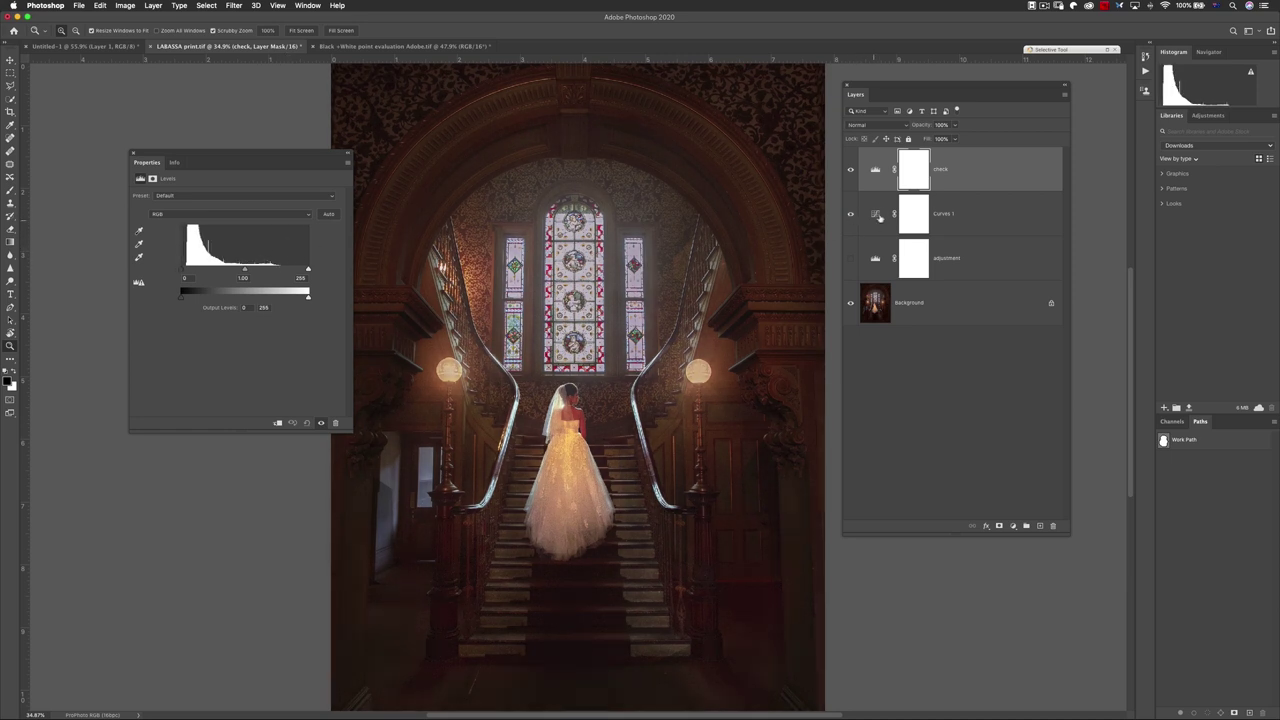
# Step: Anchor the curve at its midtone, three-quarter and quarter points with output matching input, setting the quarter point to 62
pyautogui.click(876, 218)
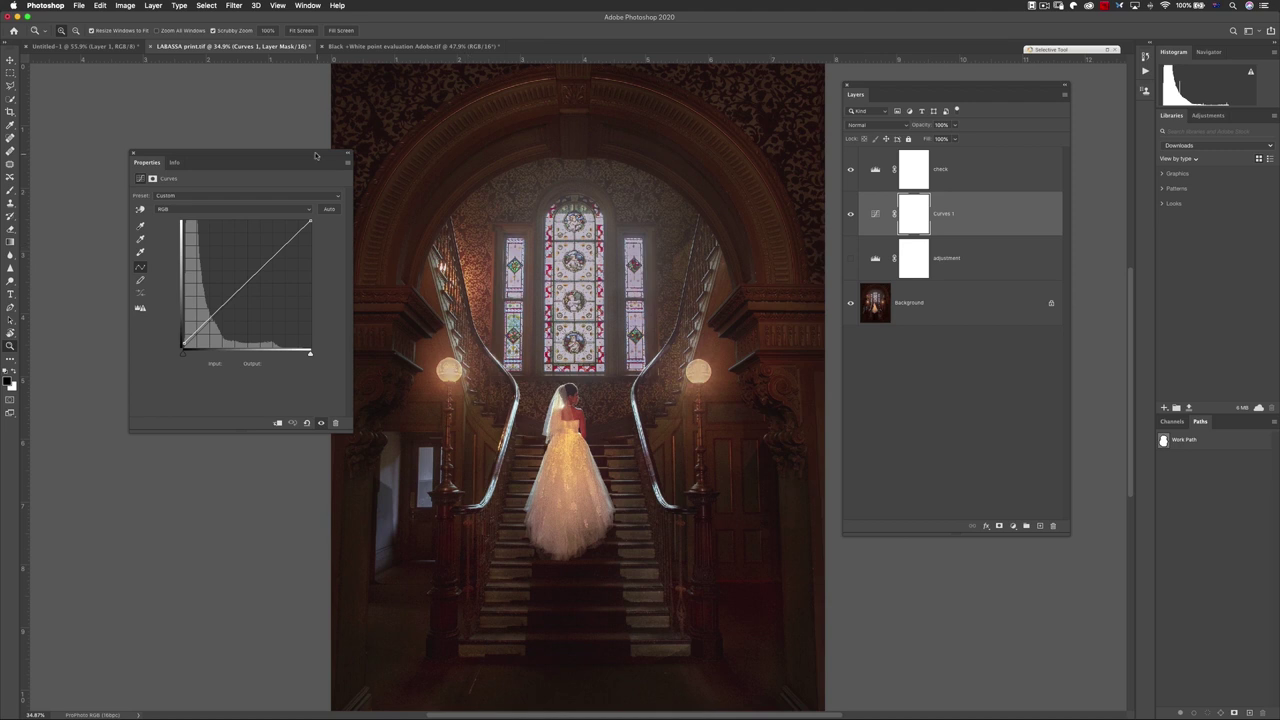
pyautogui.moveTo(318, 155); pyautogui.dragTo(782, 103)
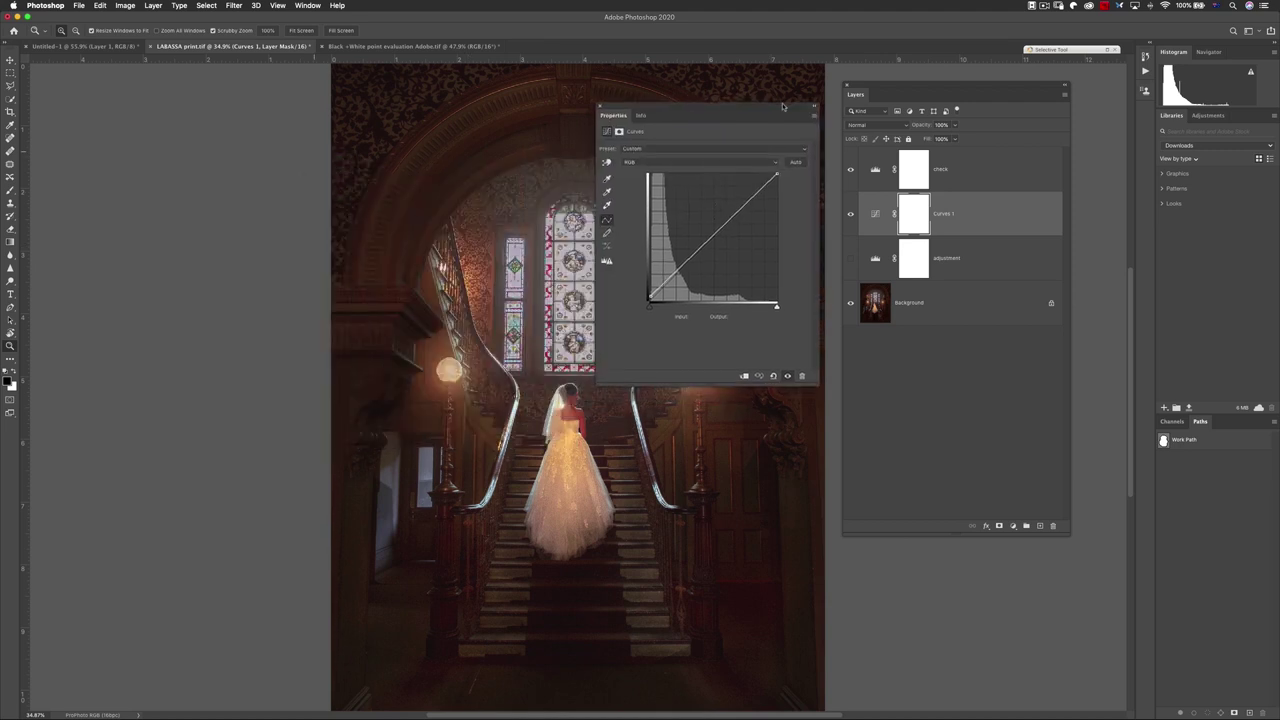
pyautogui.click(715, 237)
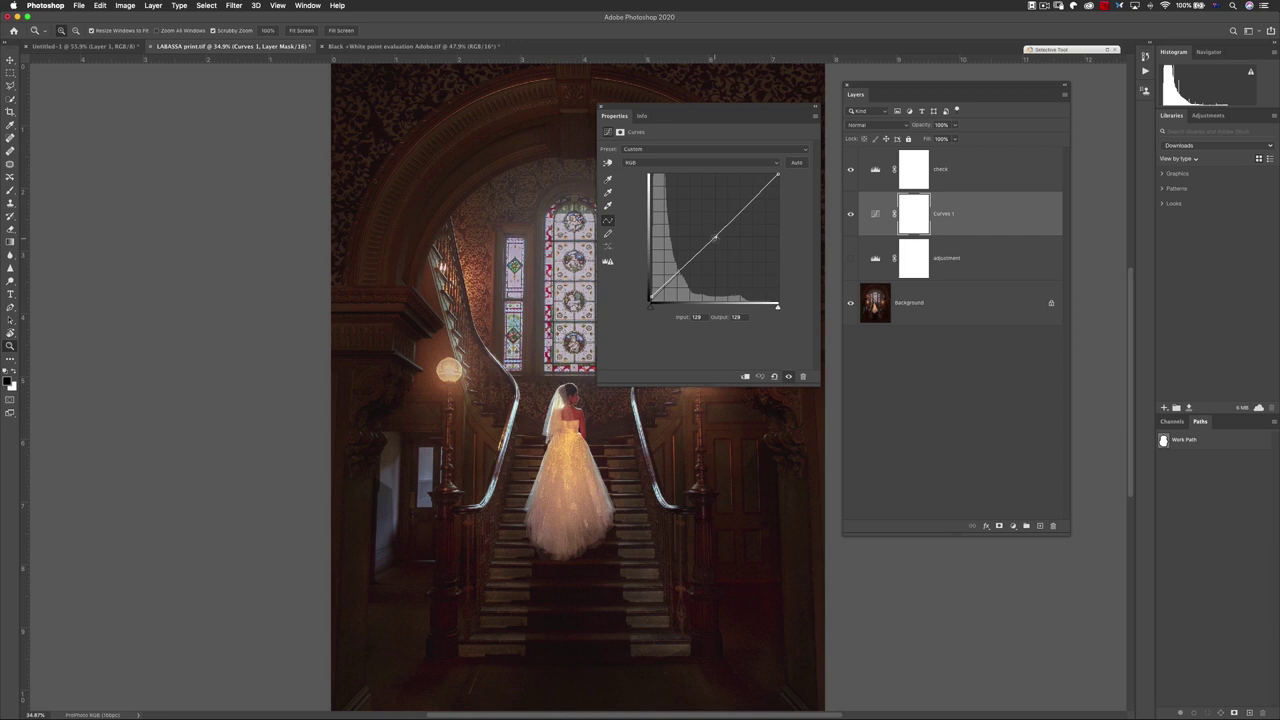
pyautogui.click(699, 316)
pyautogui.click(719, 319)
pyautogui.click(752, 198)
pyautogui.moveTo(752, 198); pyautogui.dragTo(753, 200)
pyautogui.click(737, 317)
pyautogui.click(682, 270)
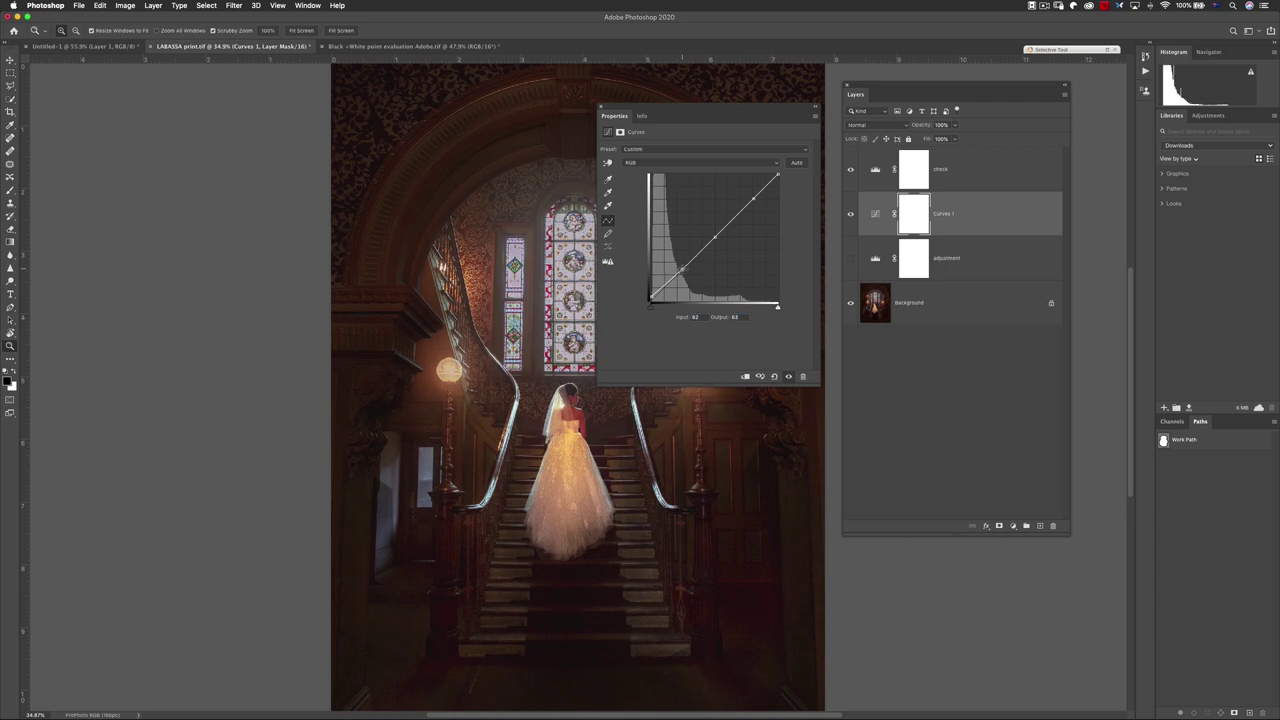
pyautogui.click(724, 316)
# Step: Compare the photo with the anchored Curves layer hidden and shown, ending with the layer shown
pyautogui.click(850, 216)
pyautogui.click(851, 215)
pyautogui.click(850, 216)
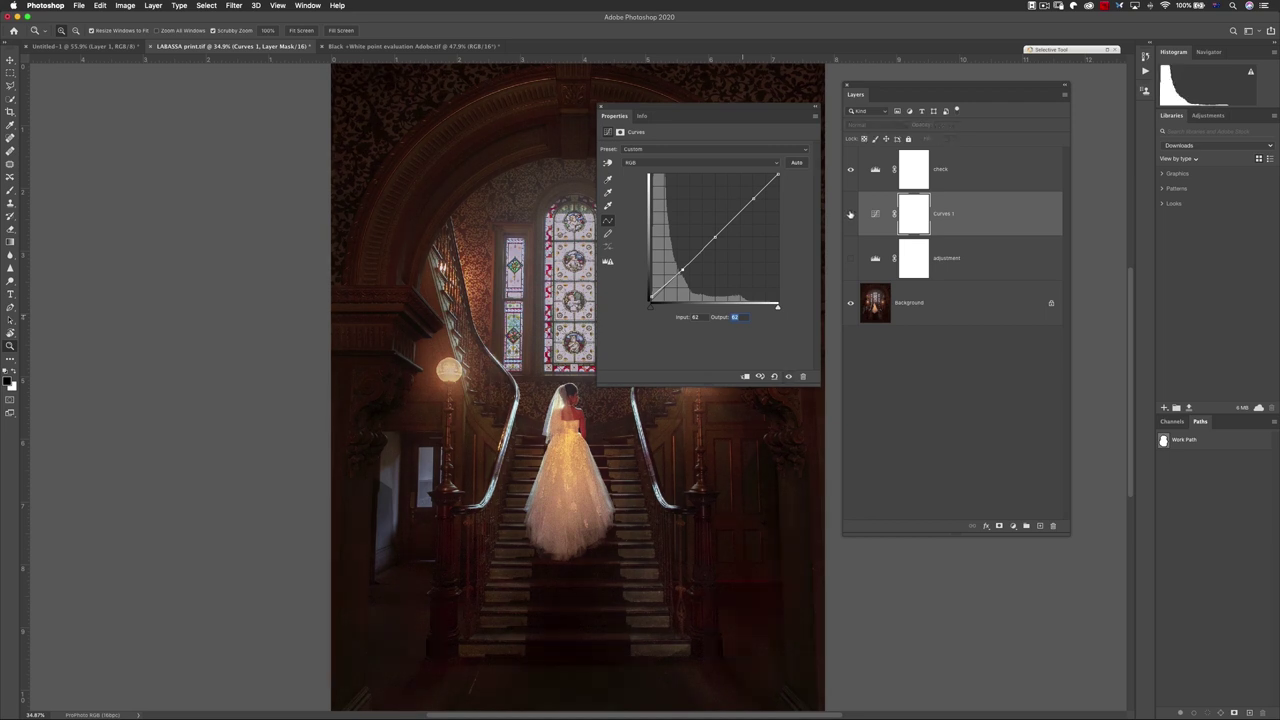
pyautogui.click(850, 216)
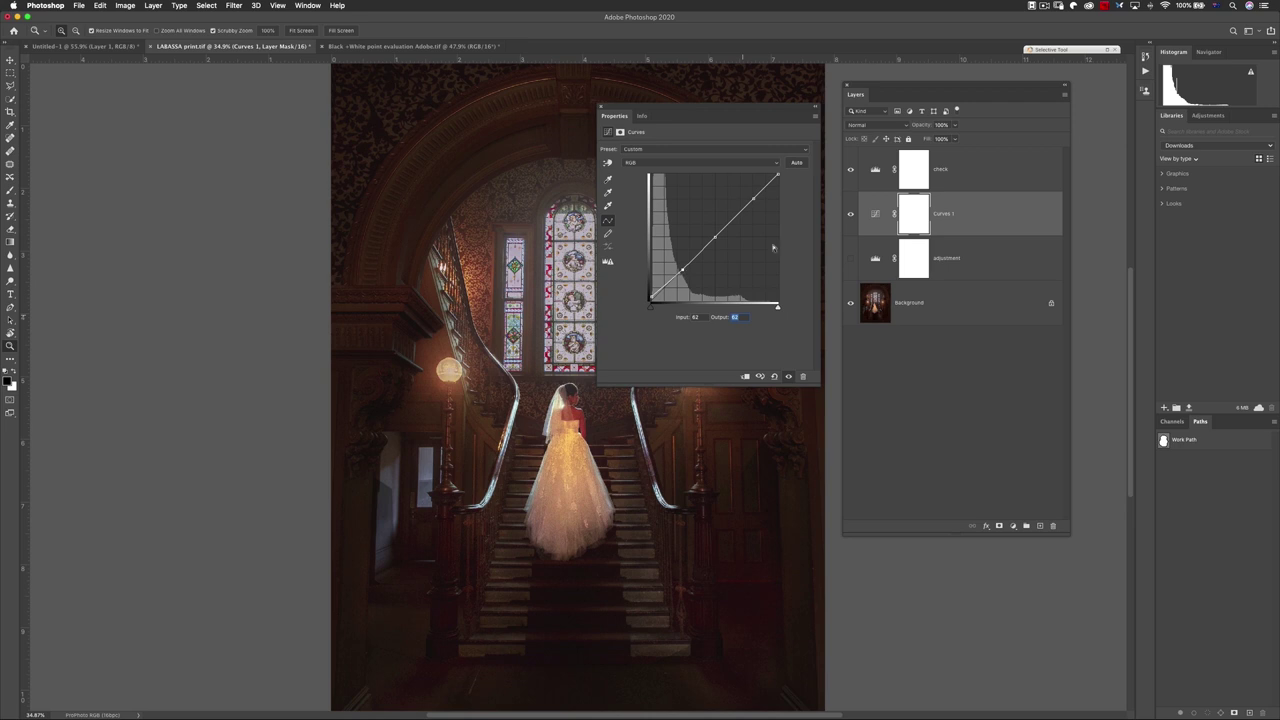
# Step: Recheck the check layer's histogram, switching the anchored Curves layer off and on and leaving it shown
pyautogui.click(877, 173)
pyautogui.moveTo(746, 110); pyautogui.dragTo(344, 118)
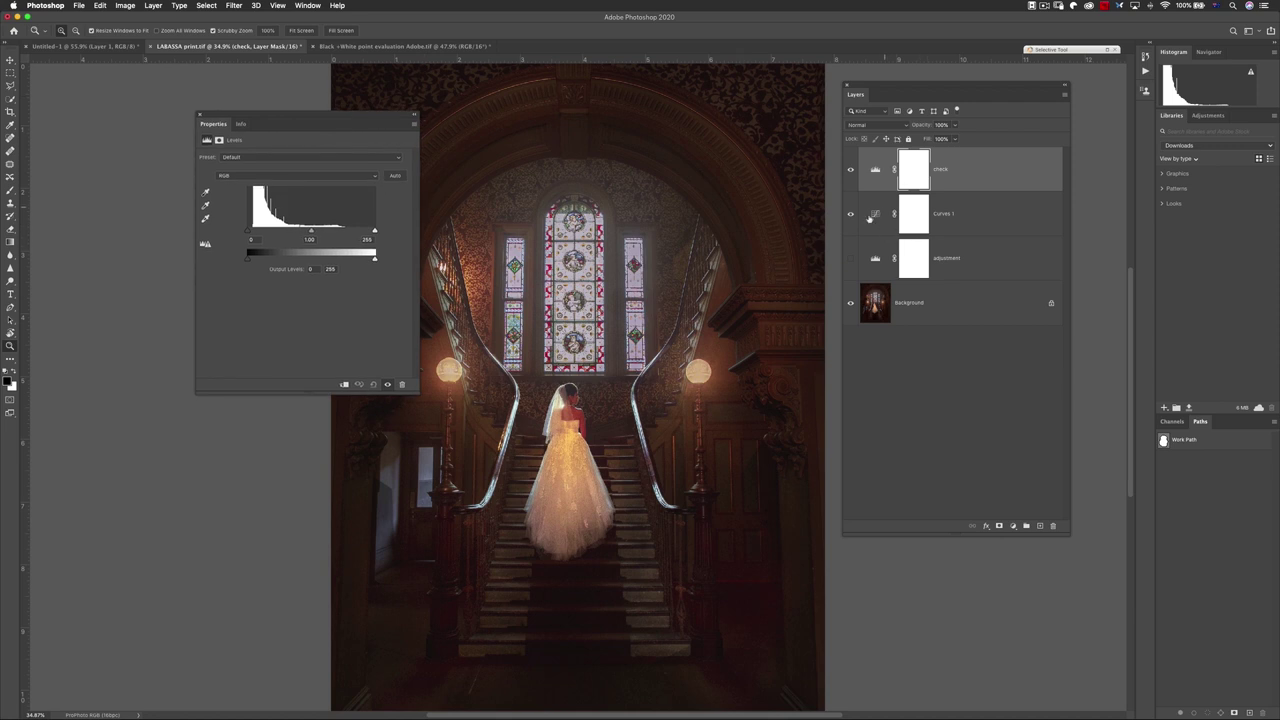
pyautogui.click(874, 218)
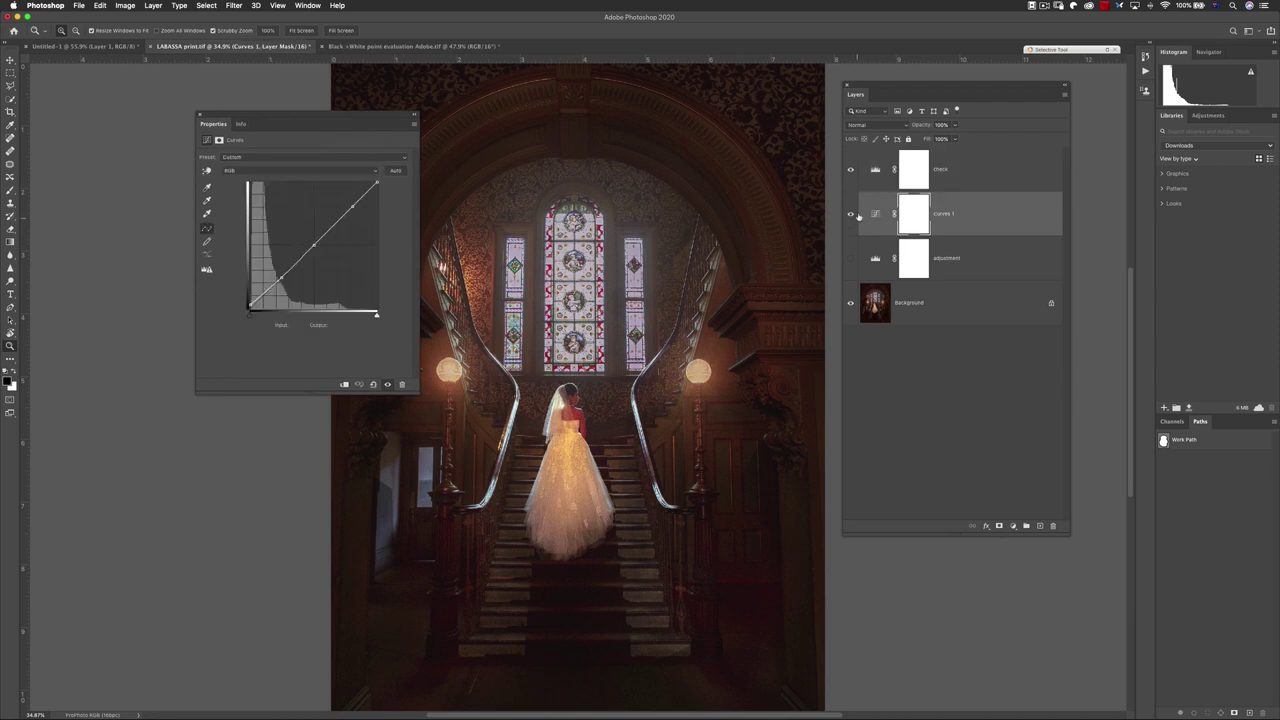
pyautogui.click(880, 177)
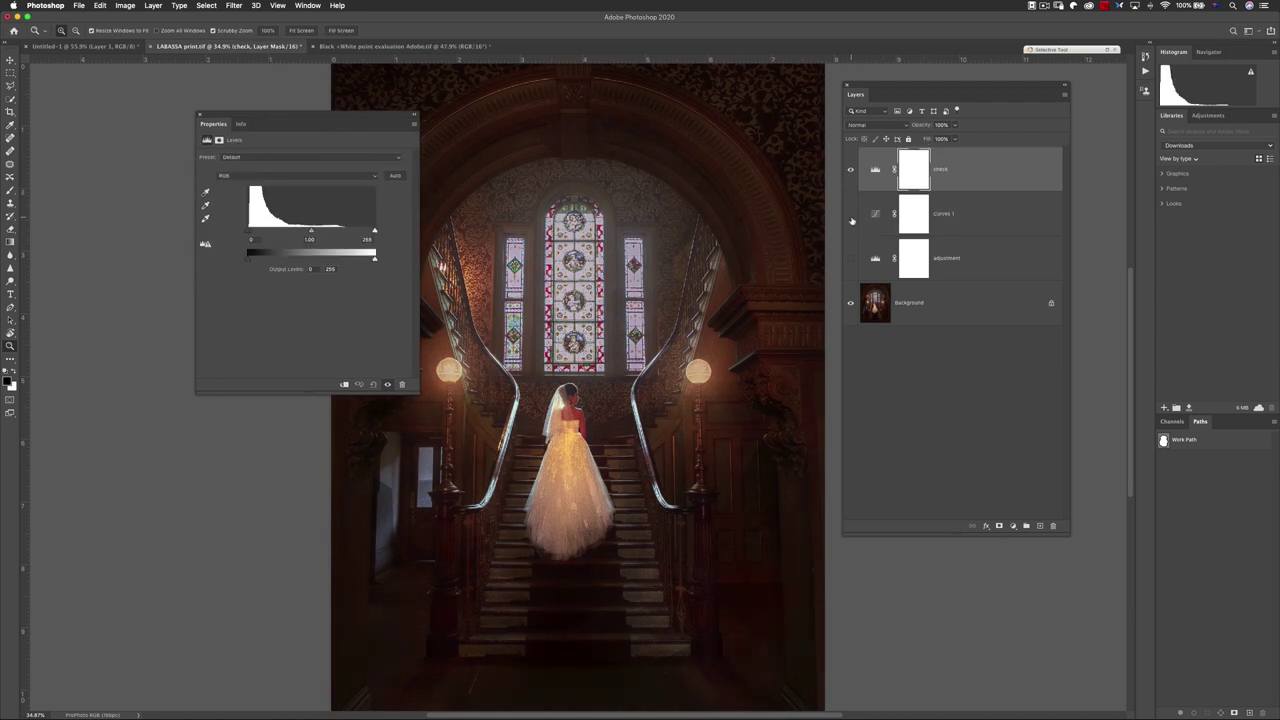
pyautogui.click(851, 216)
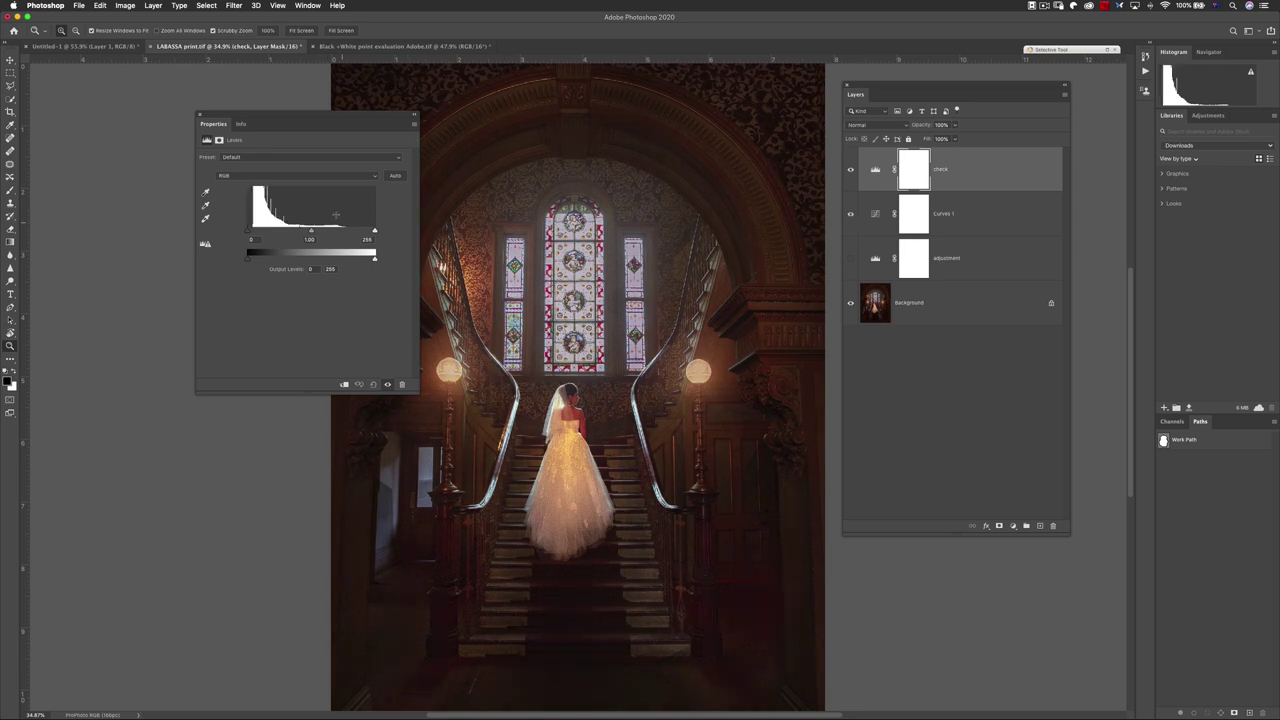
pyautogui.click(850, 216)
pyautogui.click(850, 217)
pyautogui.click(850, 217)
pyautogui.click(850, 217)
# Step: Flatten the image into a single Background layer and dock the floating Properties panel
pyautogui.moveTo(372, 117); pyautogui.dragTo(310, 119)
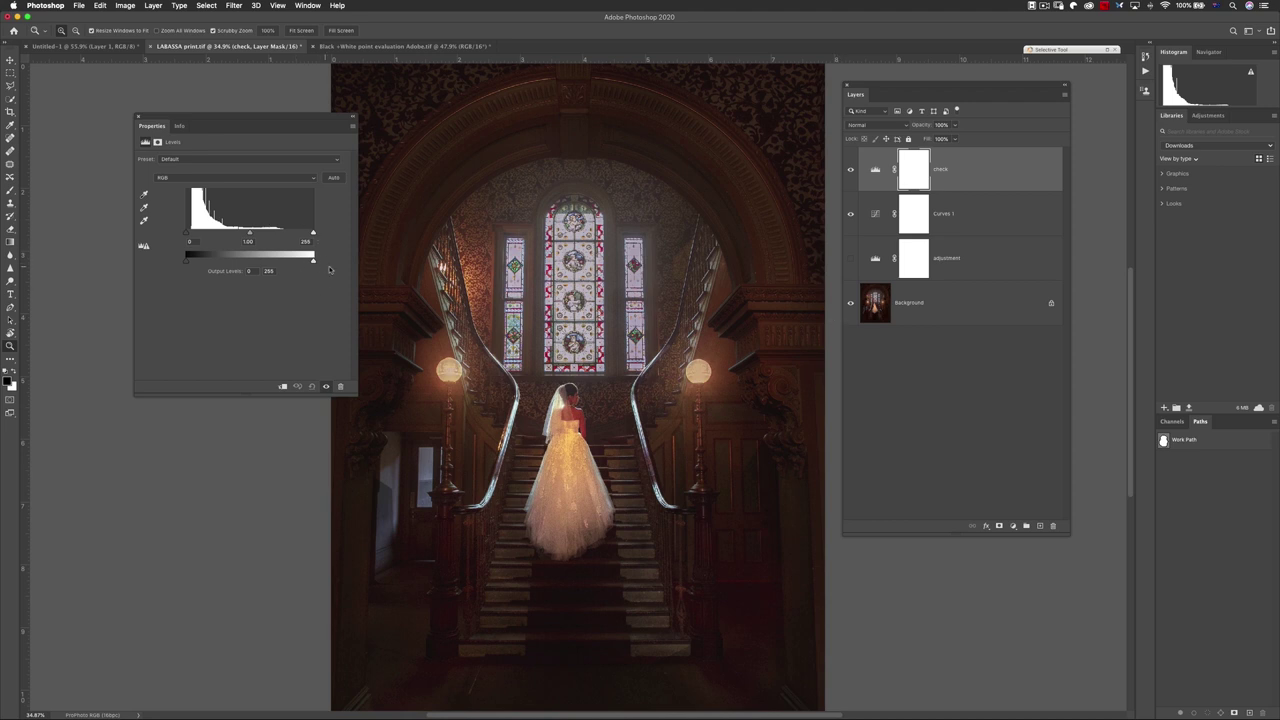
pyautogui.click(1064, 94)
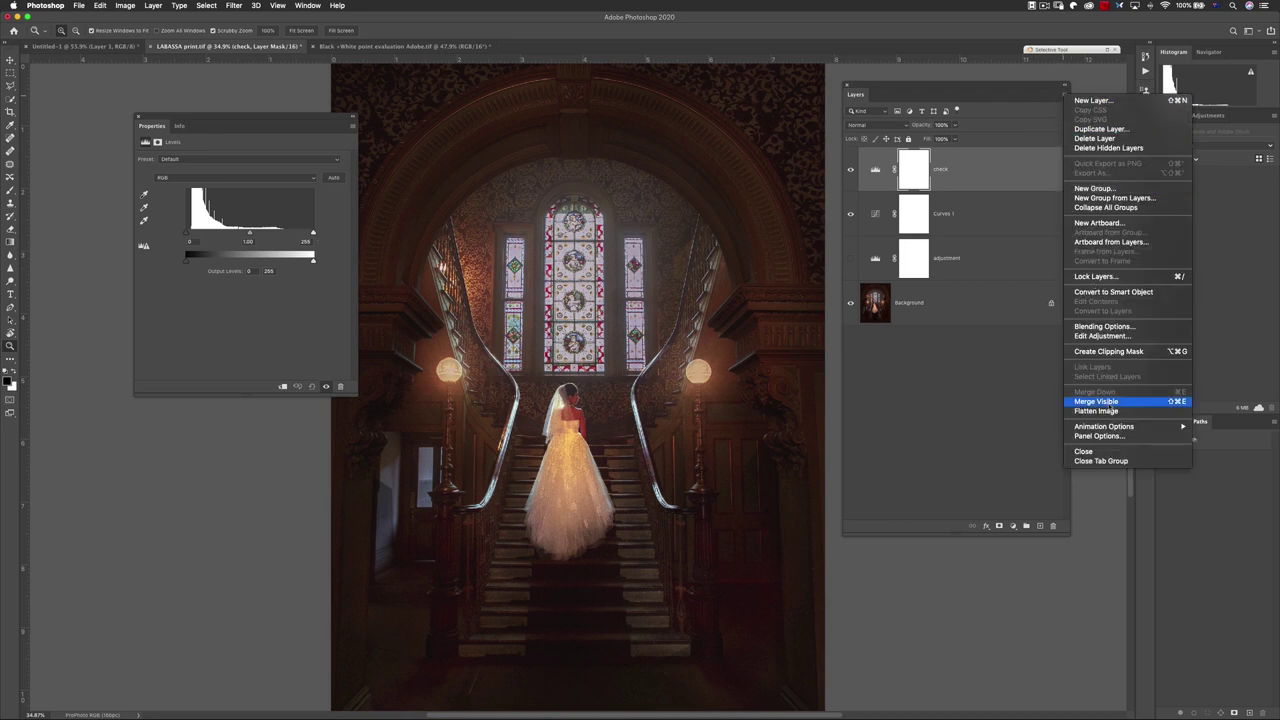
pyautogui.click(1105, 410)
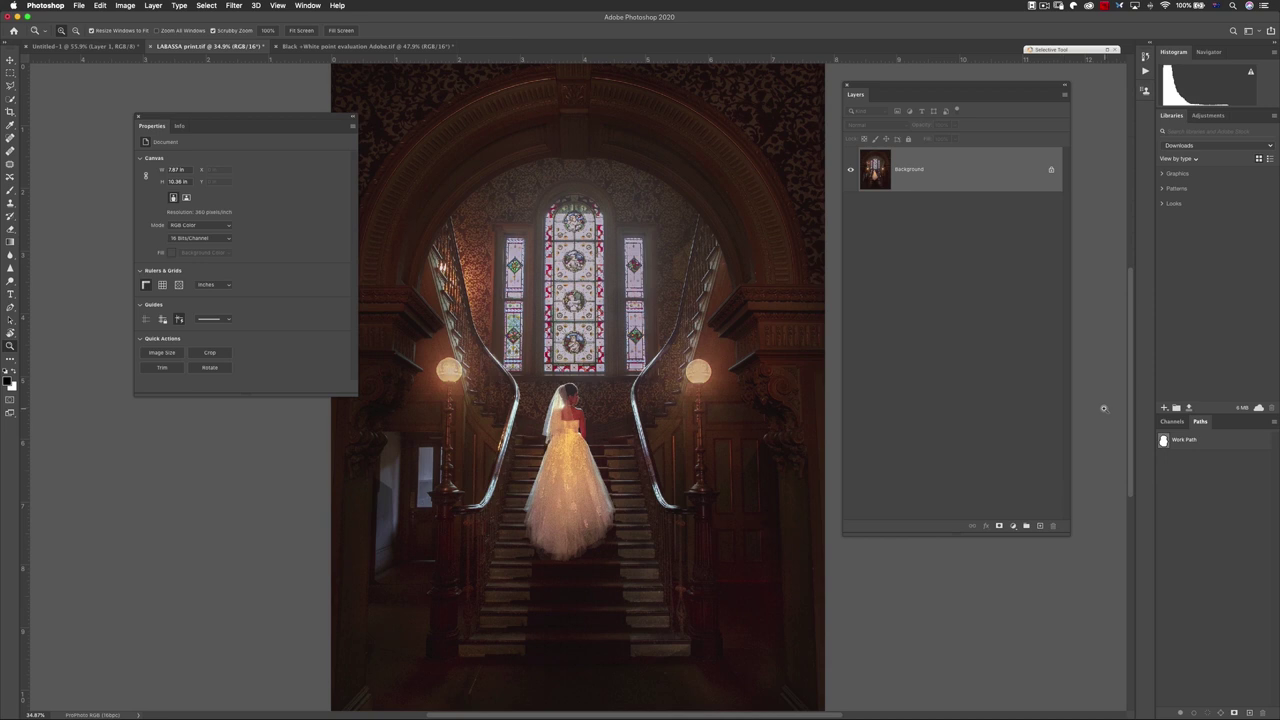
pyautogui.moveTo(342, 127); pyautogui.dragTo(1091, 130)
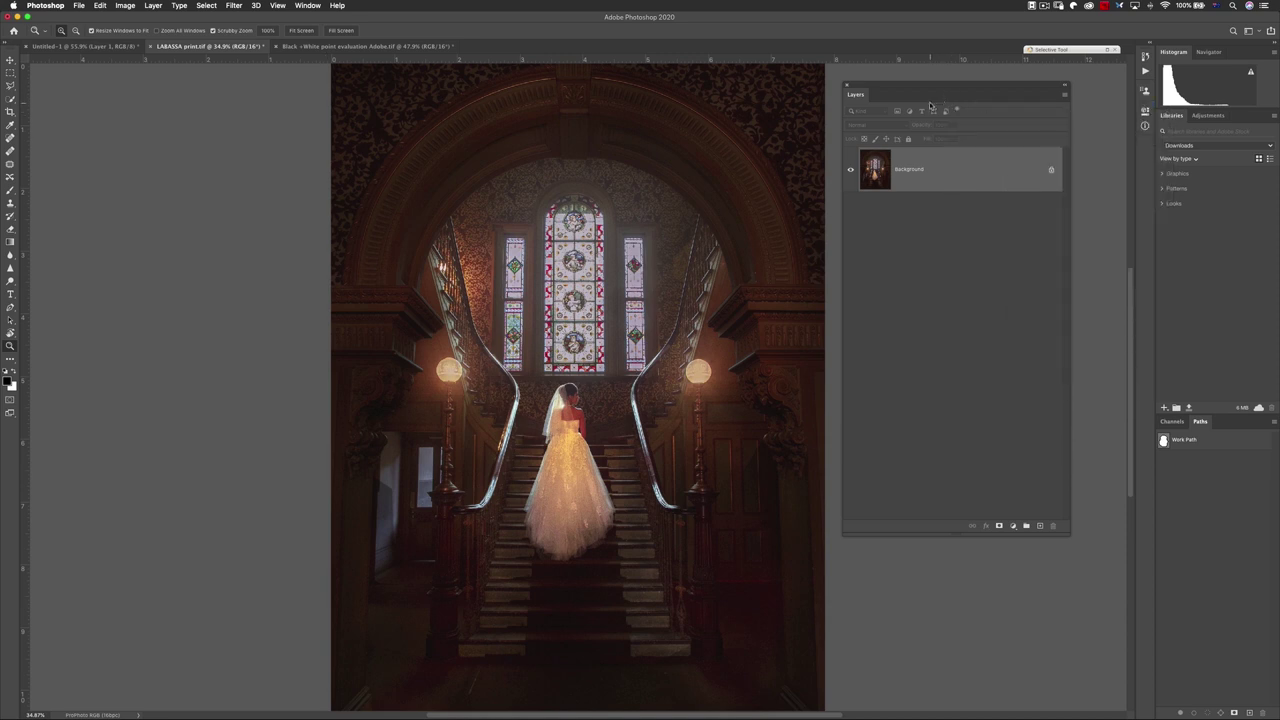
# Step: In the print settings, use Photoshop Manages Colors with the E9070mkCEE_AMP2880NCM_BPSC.icc profile and turn off Black Point Compensation
pyautogui.click(78, 5)
pyautogui.click(124, 293)
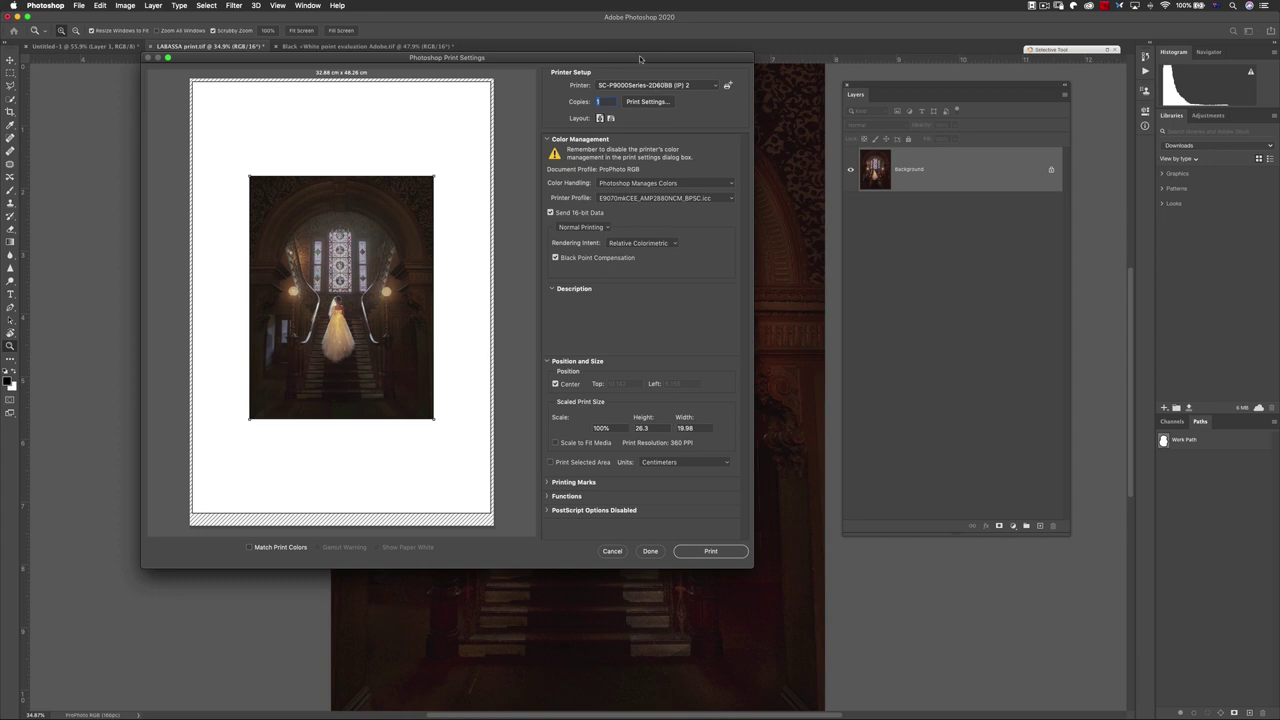
pyautogui.moveTo(642, 58); pyautogui.dragTo(636, 58)
pyautogui.click(673, 182)
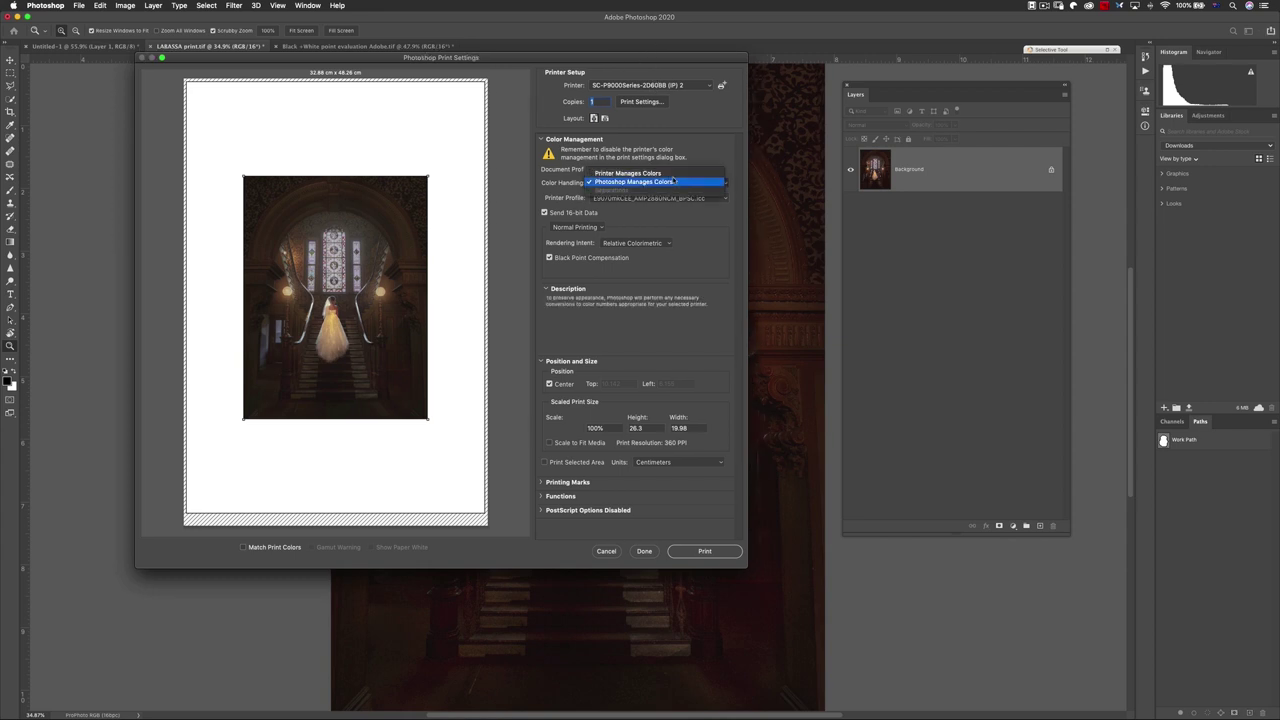
pyautogui.click(675, 182)
pyautogui.click(692, 198)
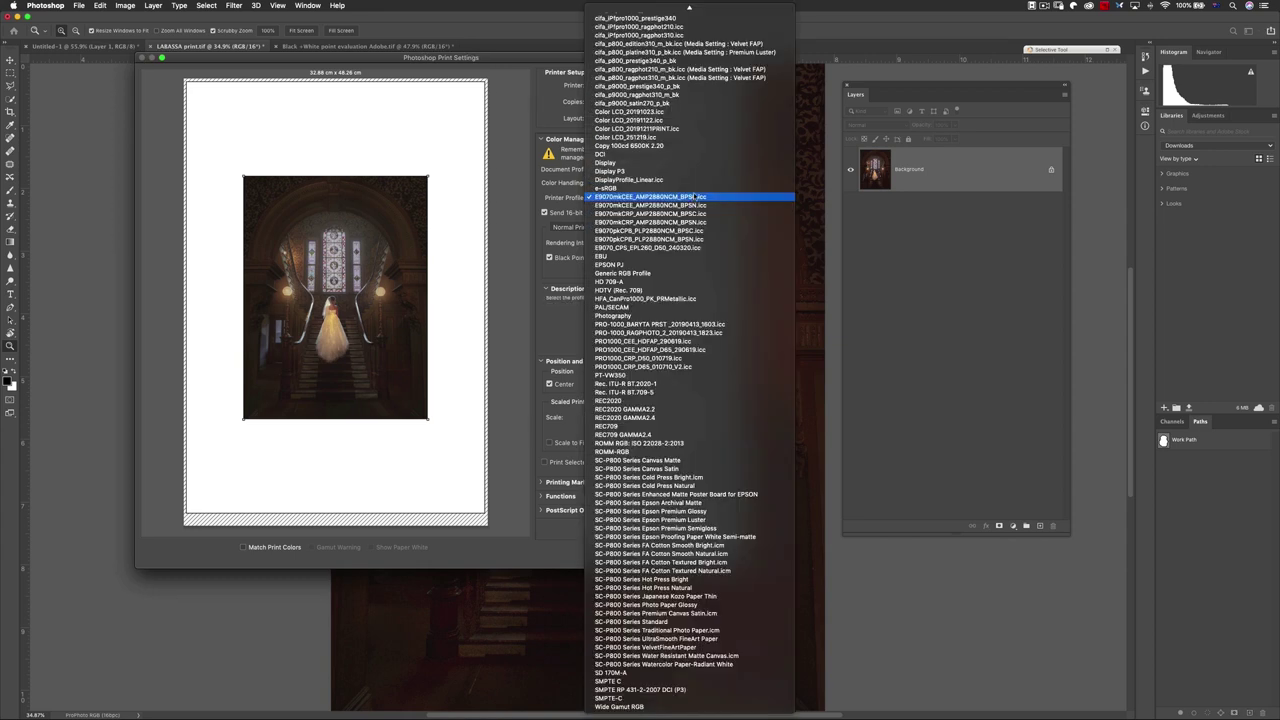
pyautogui.click(689, 202)
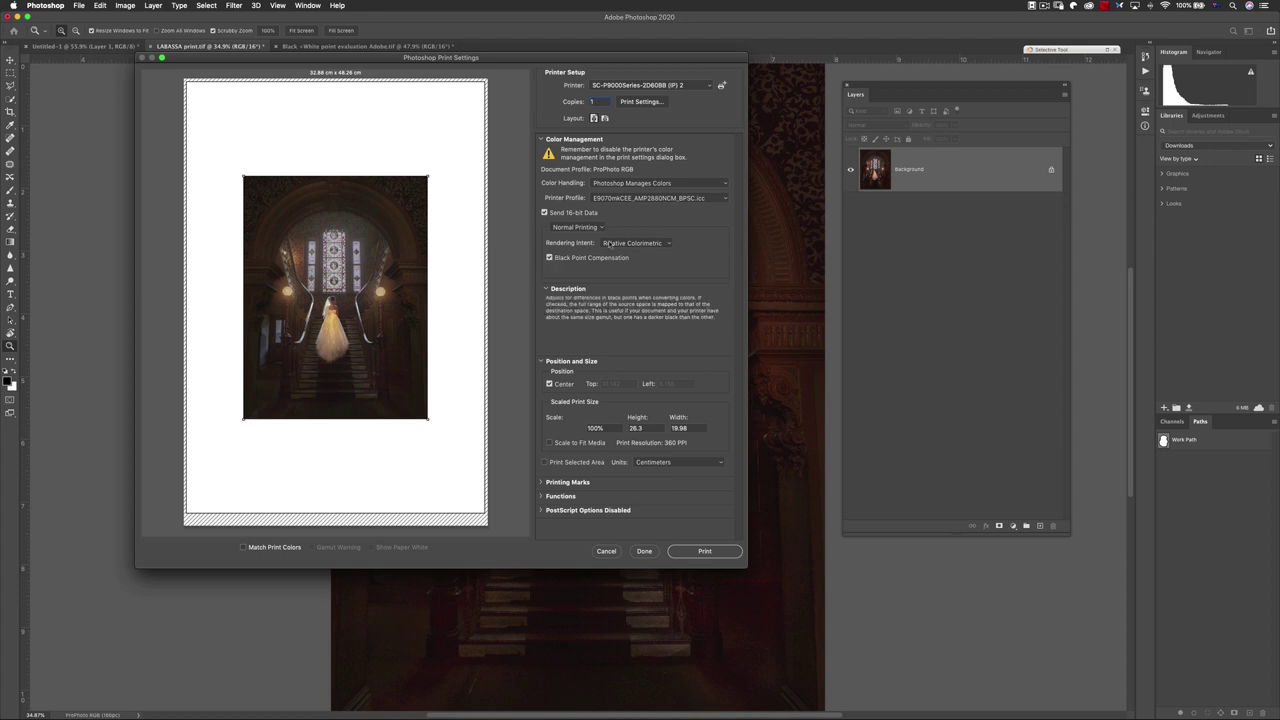
pyautogui.click(549, 257)
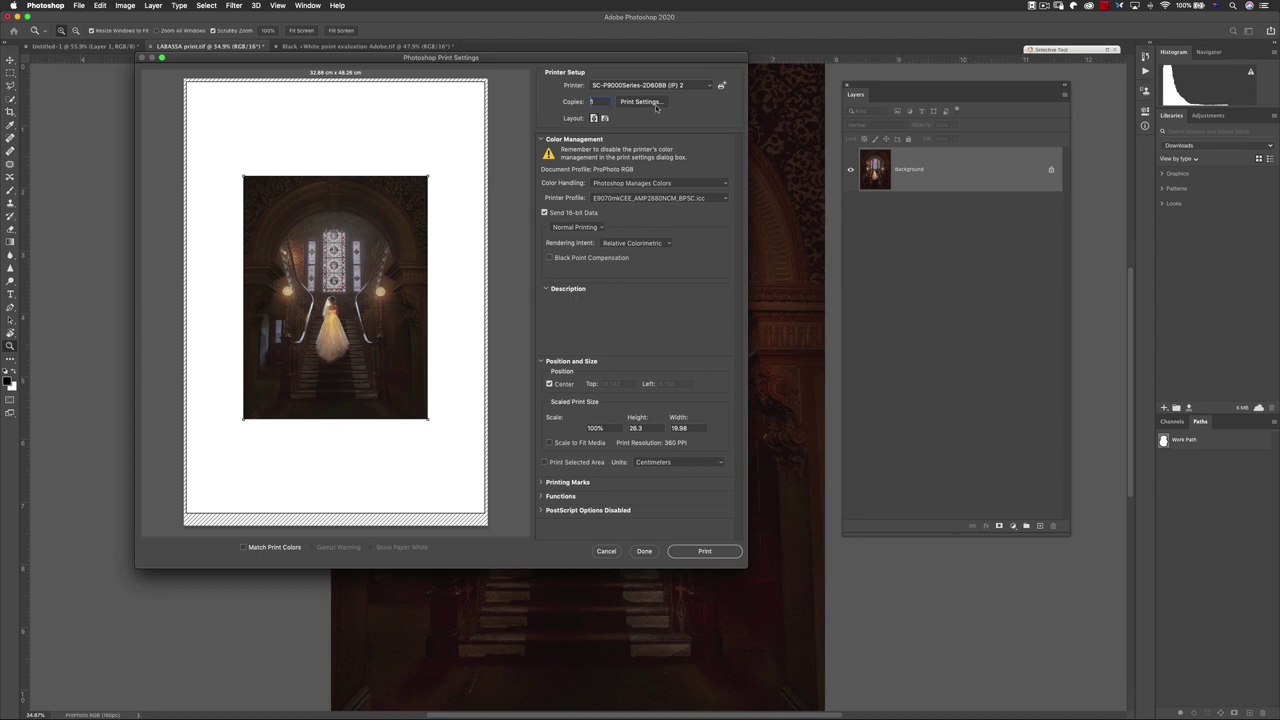
# Step: In the printer driver's print settings, keep Archival Matte Paper as media type and set print quality to SuperPhoto - 2880dpi
pyautogui.click(656, 106)
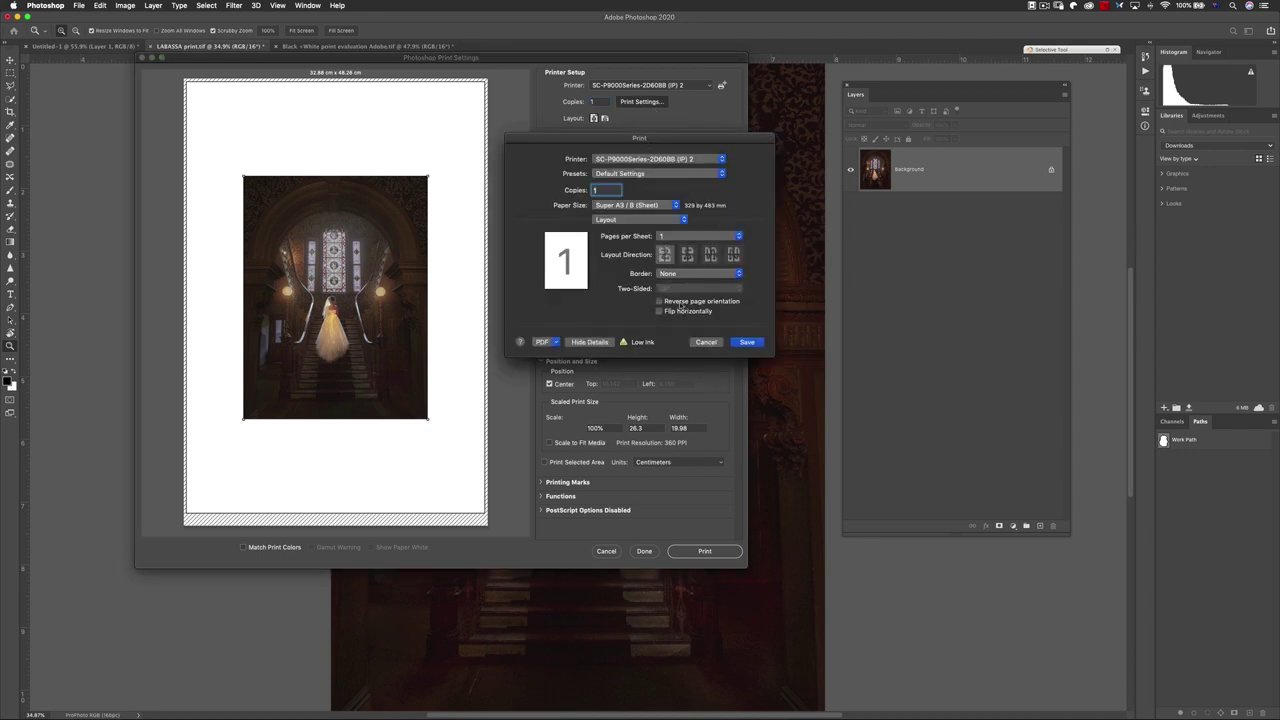
pyautogui.click(648, 218)
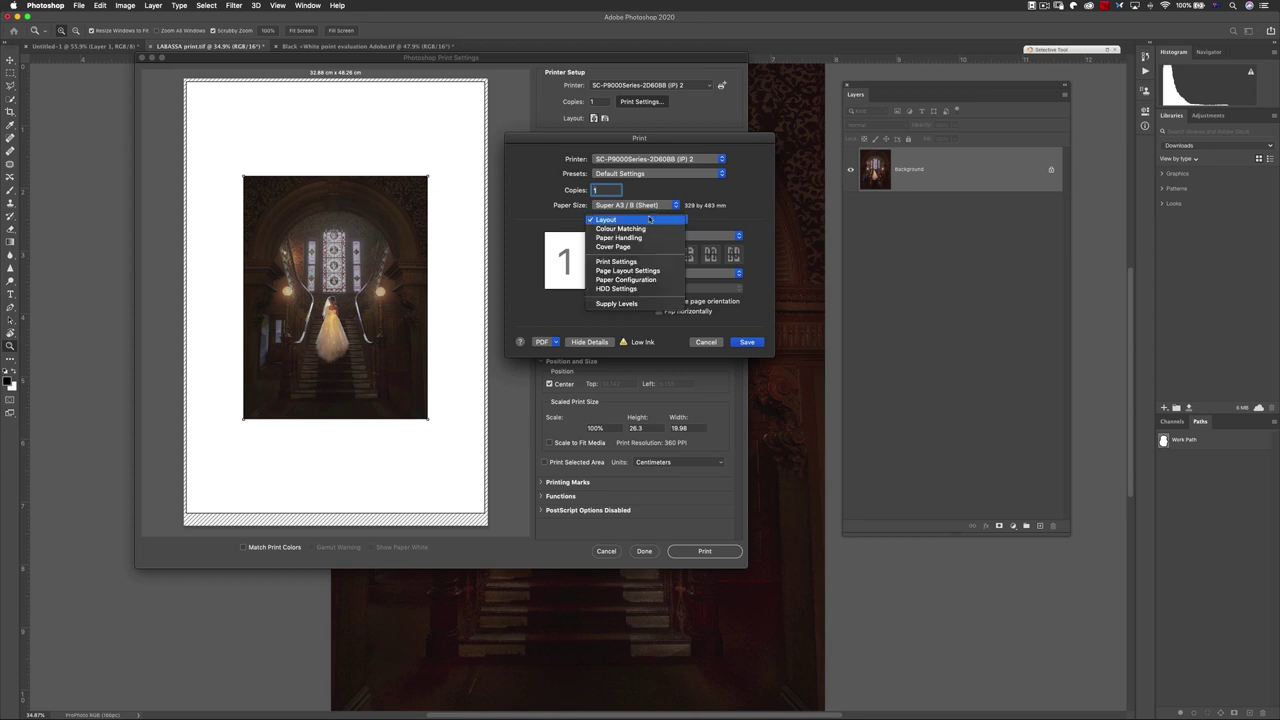
pyautogui.click(652, 261)
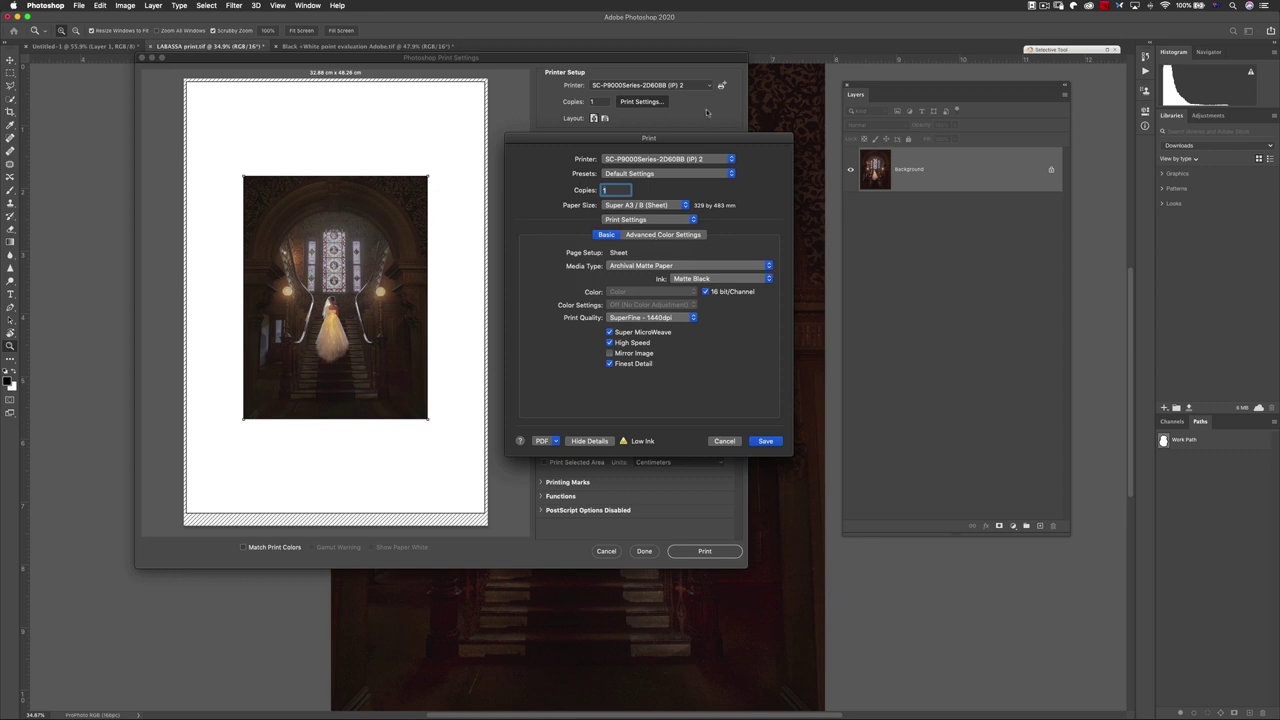
pyautogui.moveTo(721, 139); pyautogui.dragTo(713, 140)
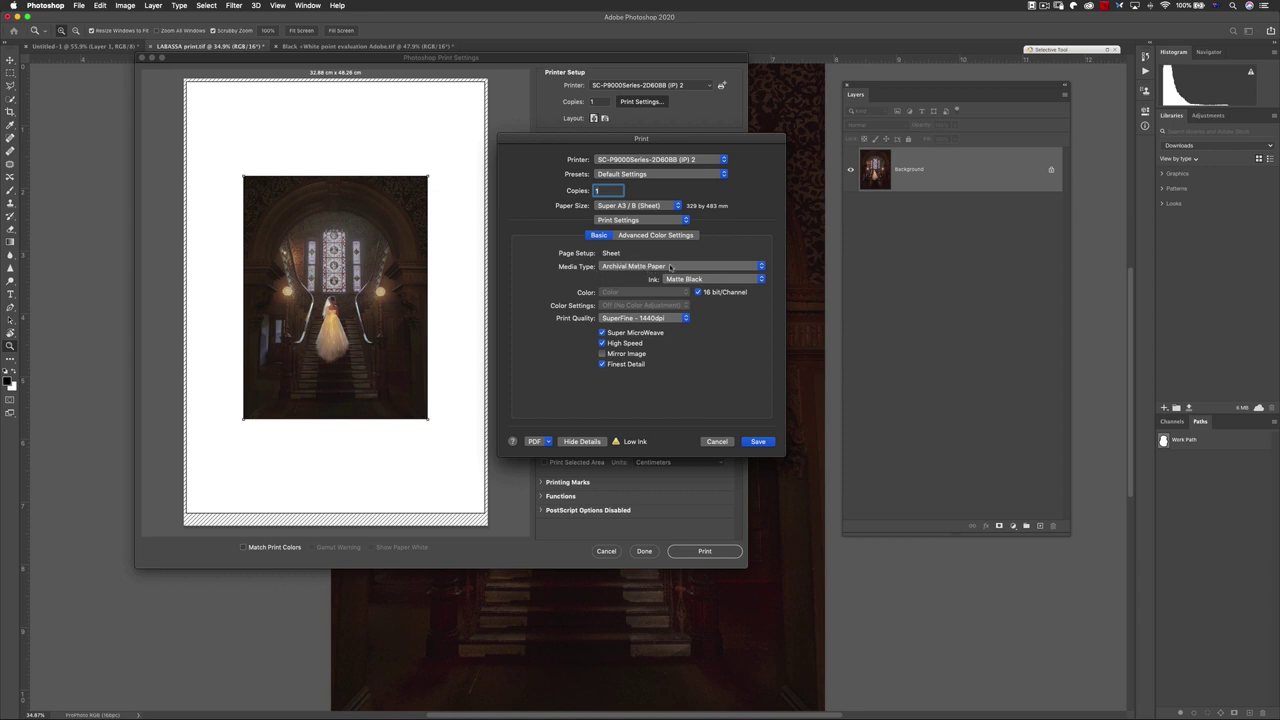
pyautogui.click(673, 267)
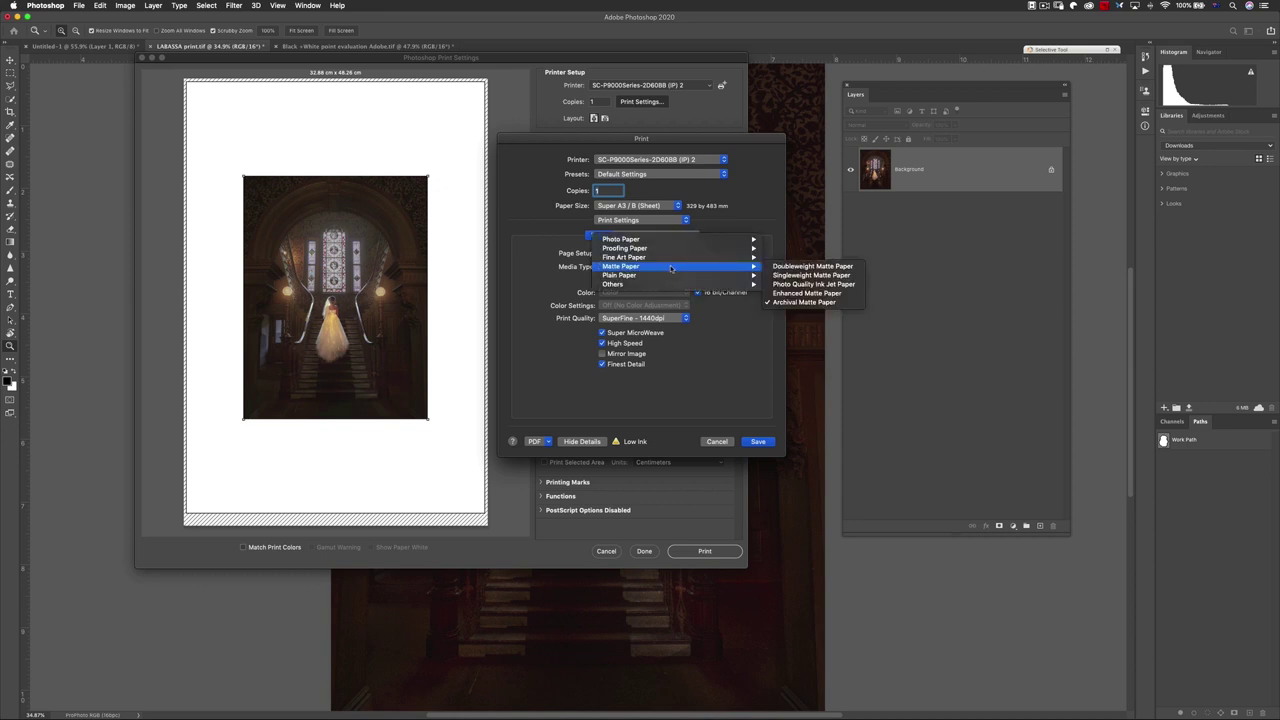
pyautogui.press('Escape')
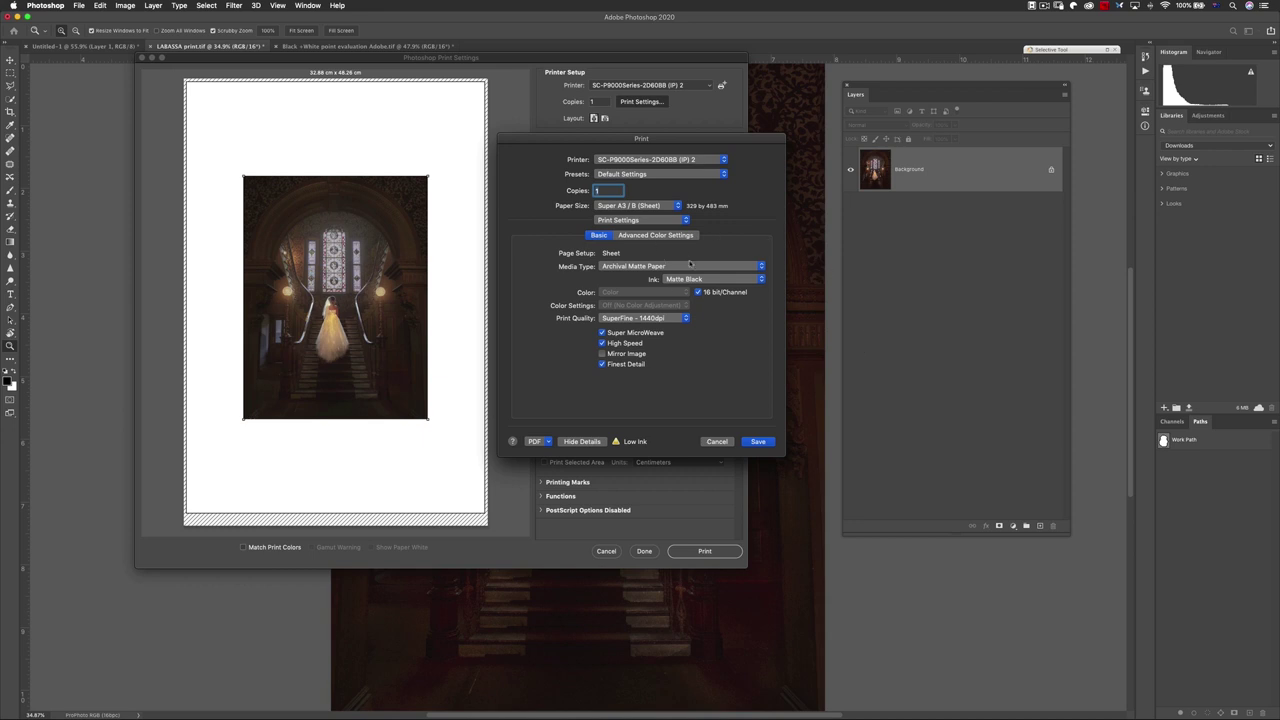
pyautogui.click(677, 318)
pyautogui.click(681, 331)
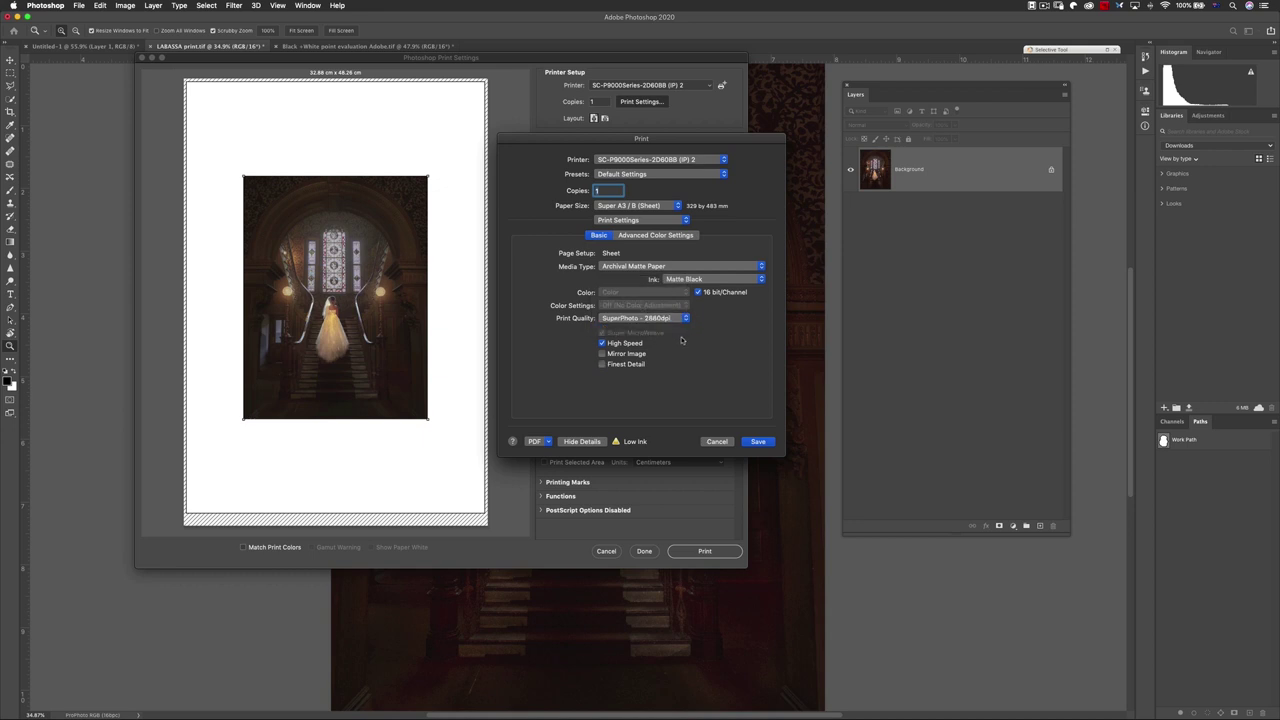